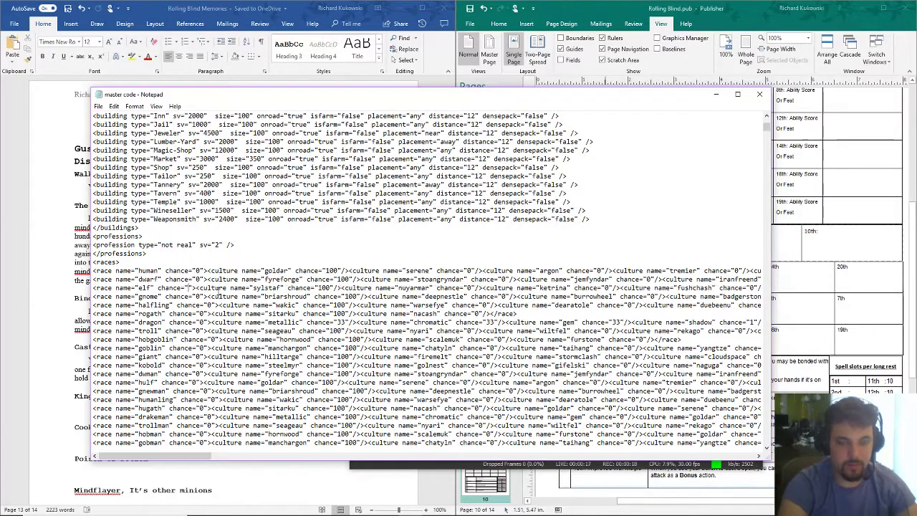
Step: Set the race chance to 0 for elf and to 20 for human and gnome, with the window maximized
type("0")
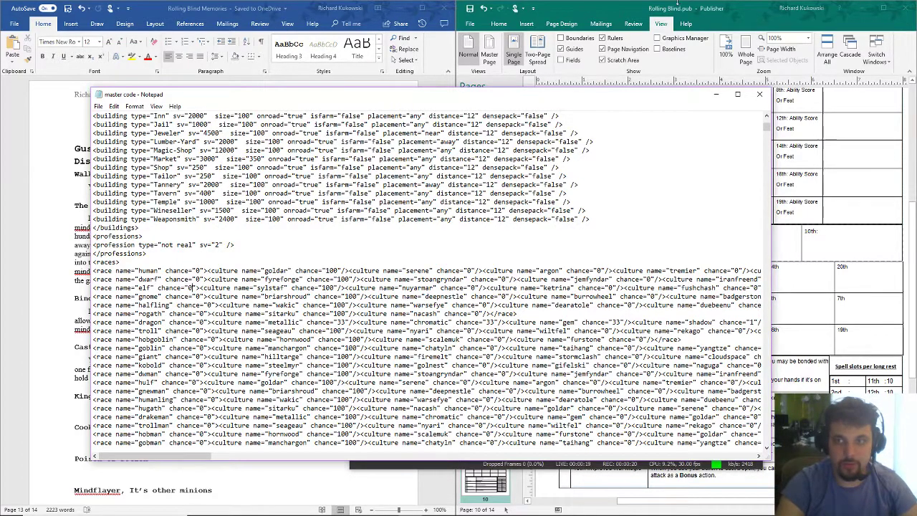
left_click(737, 93)
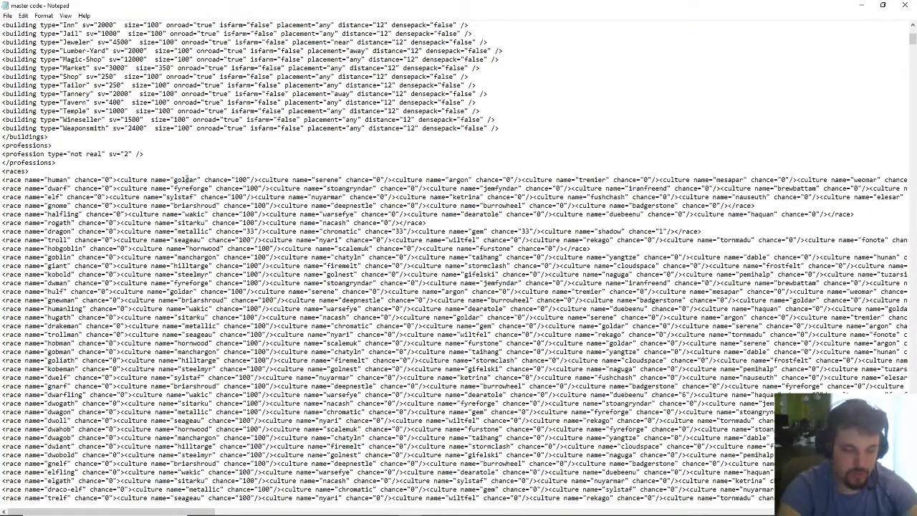
type("2")
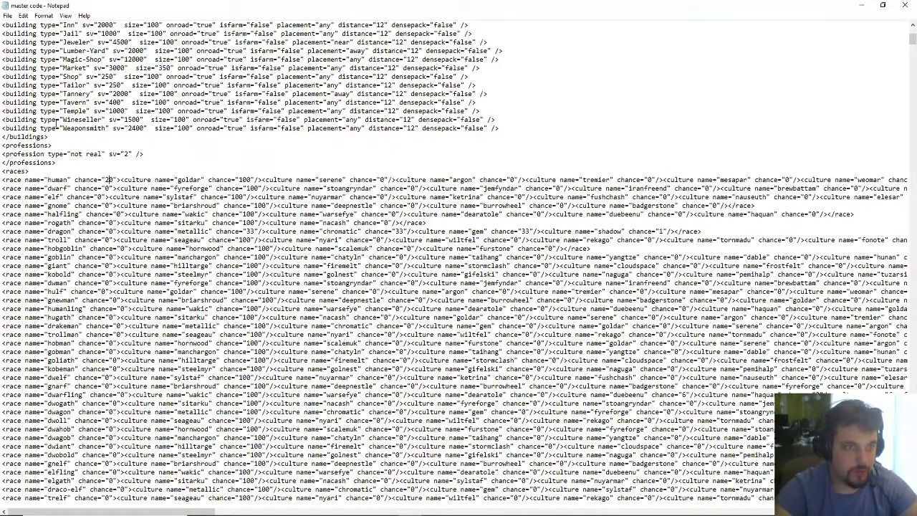
left_click(112, 206)
type("2")
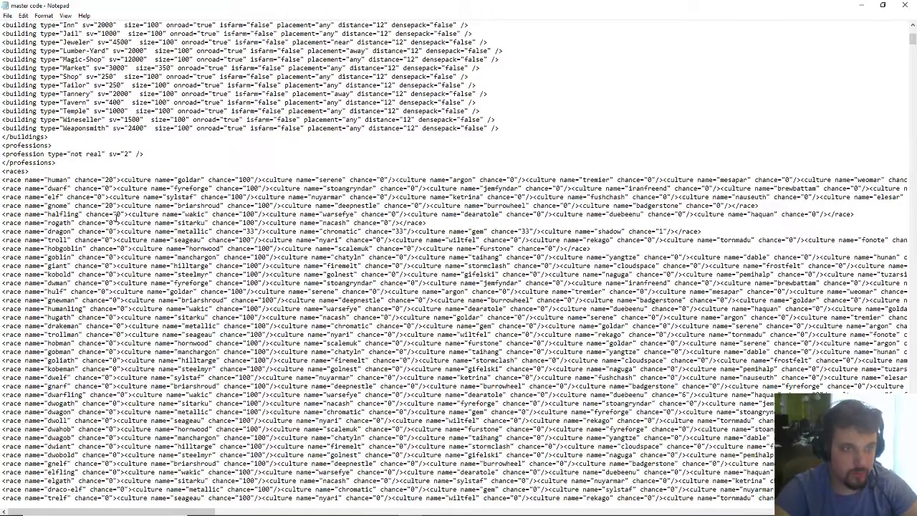
Step: Set the race chance of kobold, giant and troll to 20 each
left_click(109, 275)
type("2")
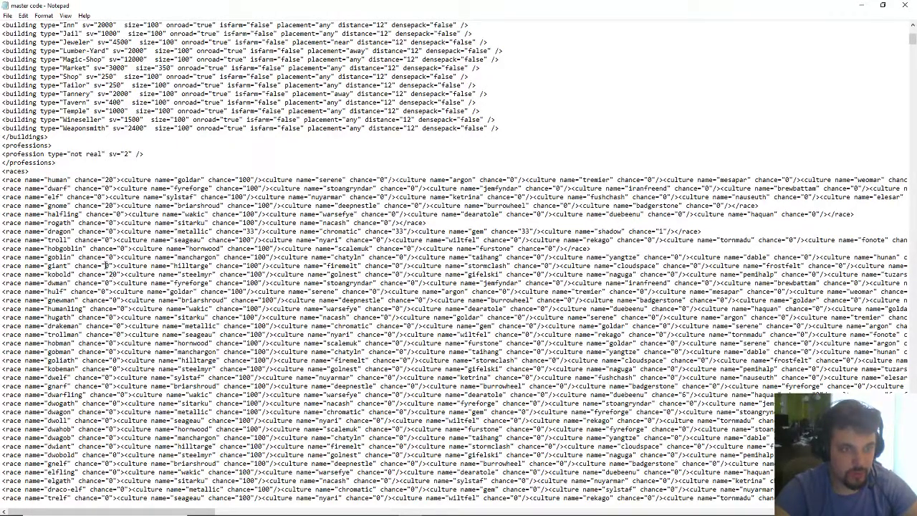
left_click(106, 266)
type("2")
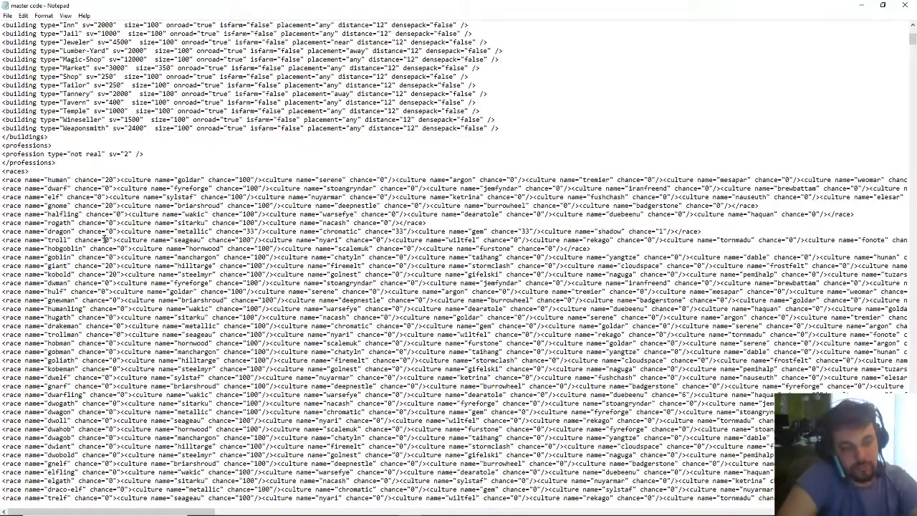
left_click(108, 239)
type("2")
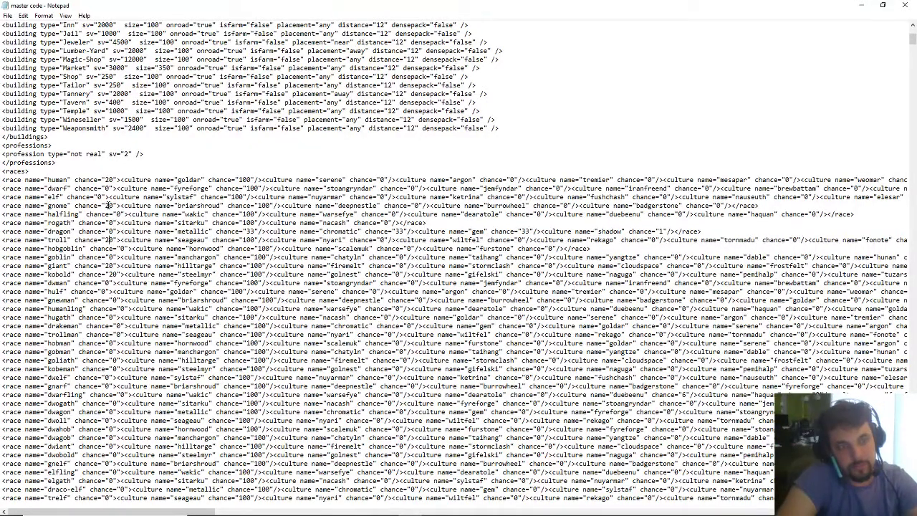
left_click(114, 206)
key("BackSpace")
key("BackSpace")
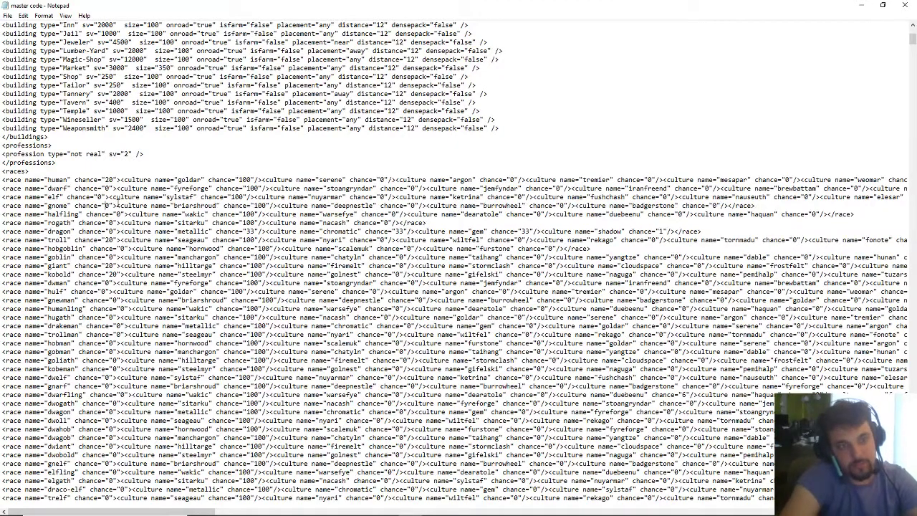
type("1")
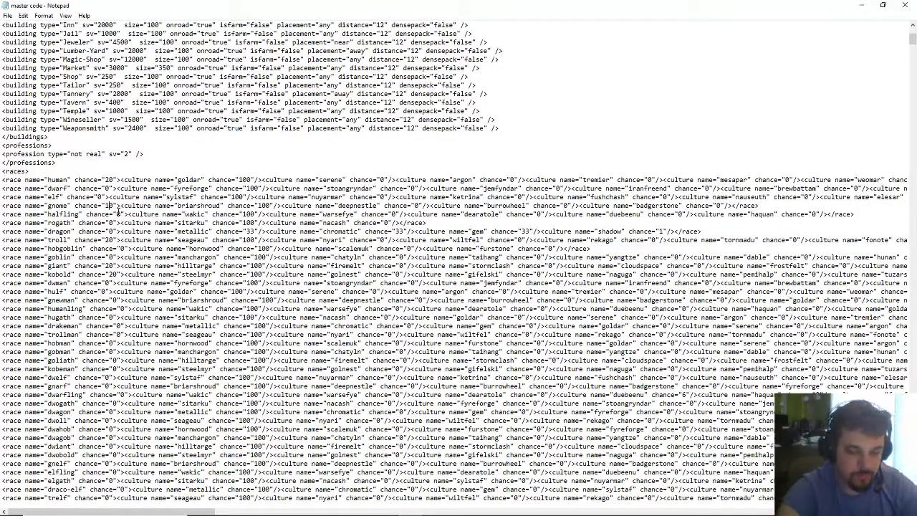
key("BackSpace")
type("2")
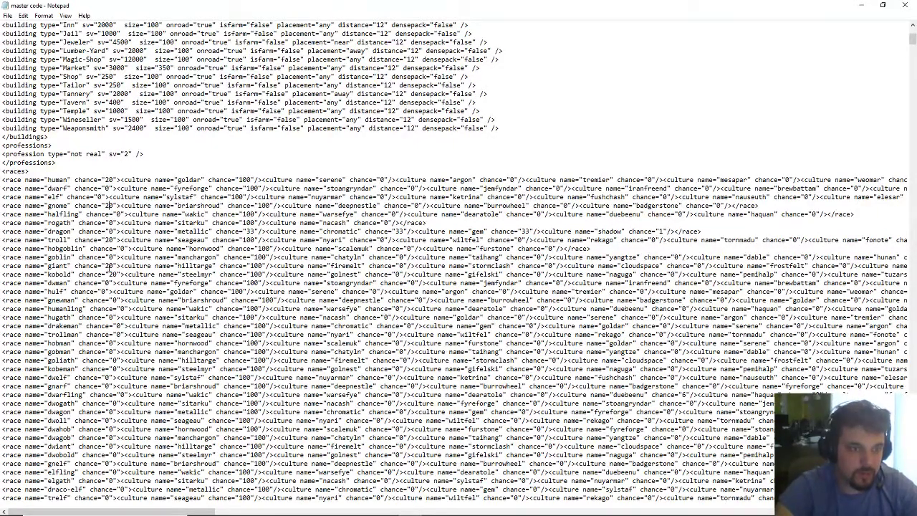
Step: Set the race chance of giant and dwarf to 10 each
key("BackSpace")
type("1")
key("BackSpace")
type("1")
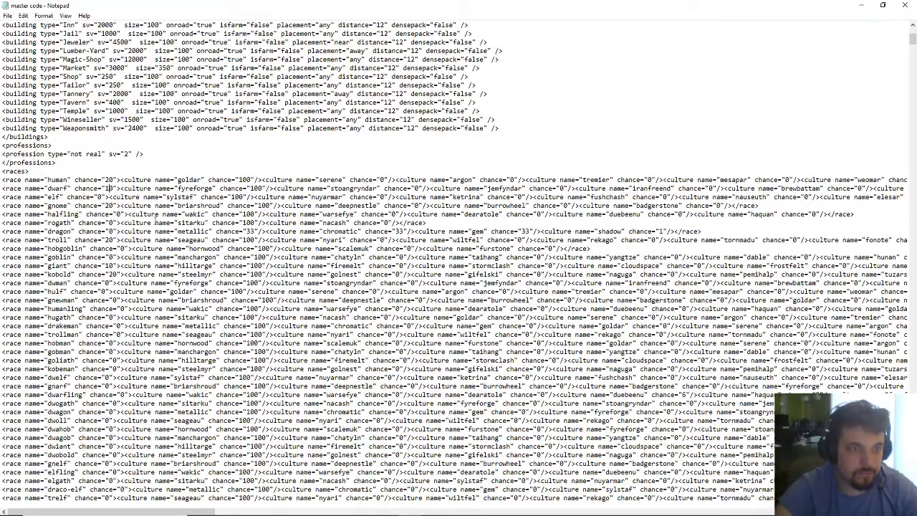
Step: Set the chance of the goldar culture in the human race line to 0
left_click(249, 179)
key("BackSpace")
key("BackSpace")
key("BackSpace")
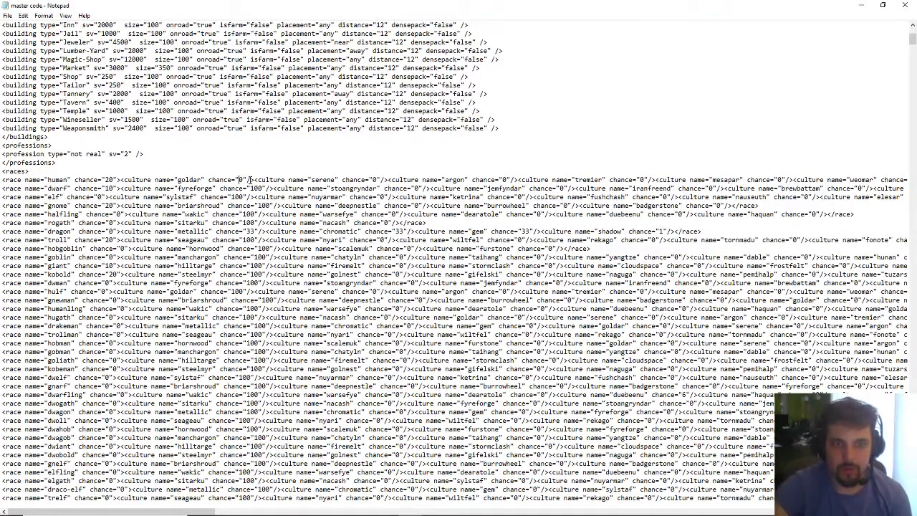
type("0")
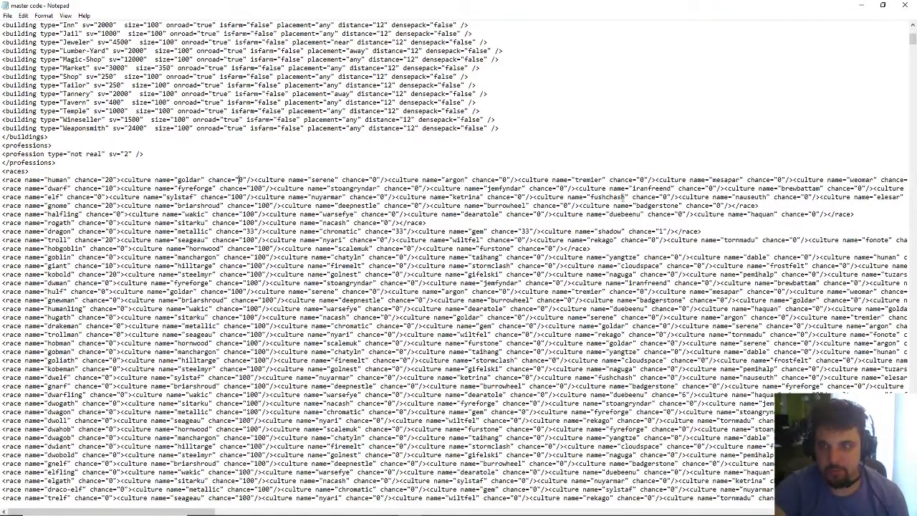
Step: Set the chance of the pulindar culture in the human race line to 100
mouse_move(215, 514)
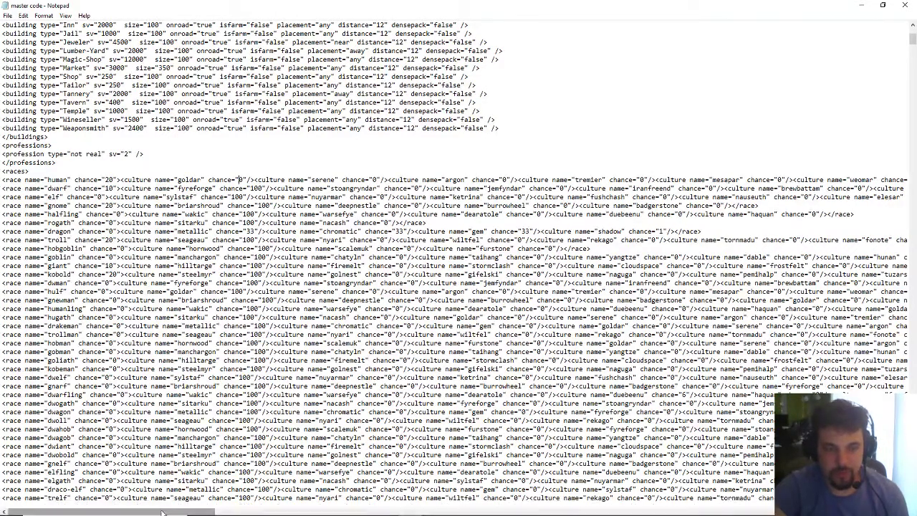
left_click_drag(163, 512, 314, 513)
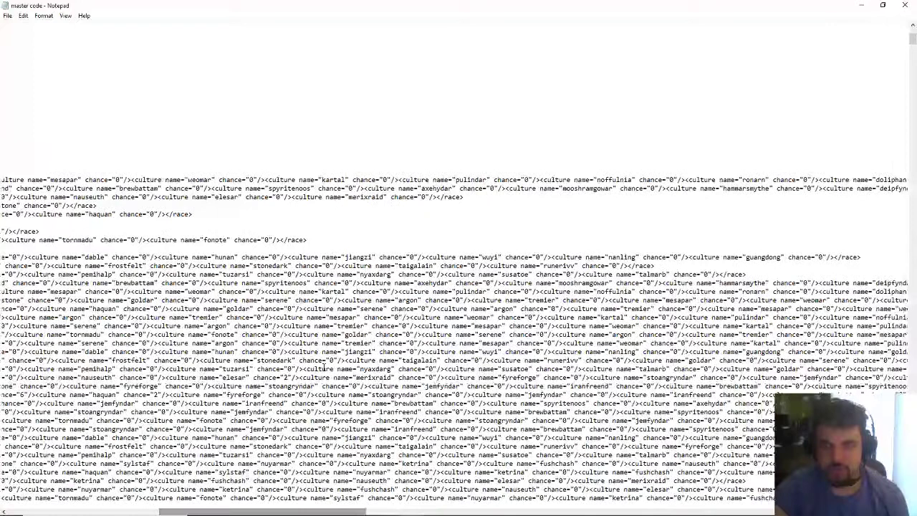
double_click(524, 180)
type("100")
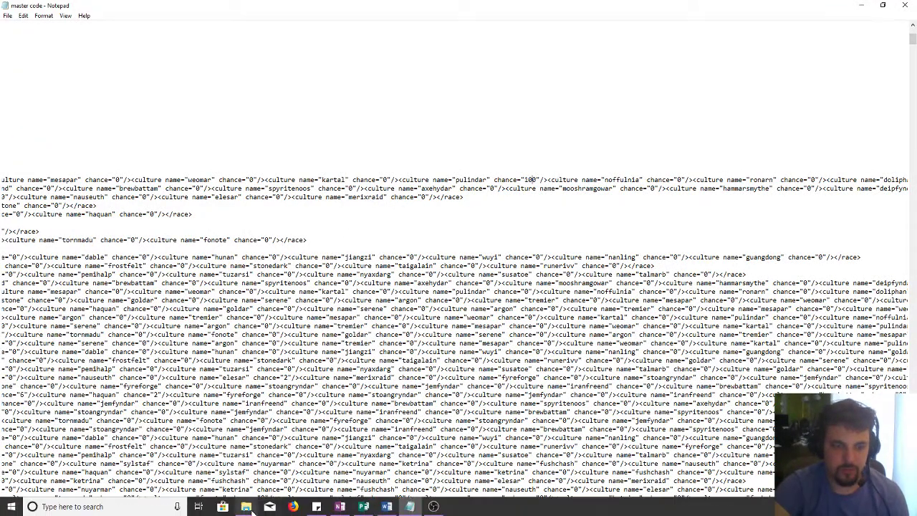
Step: Save the master code file and close it
left_click_drag(223, 512, 69, 512)
left_click(7, 15)
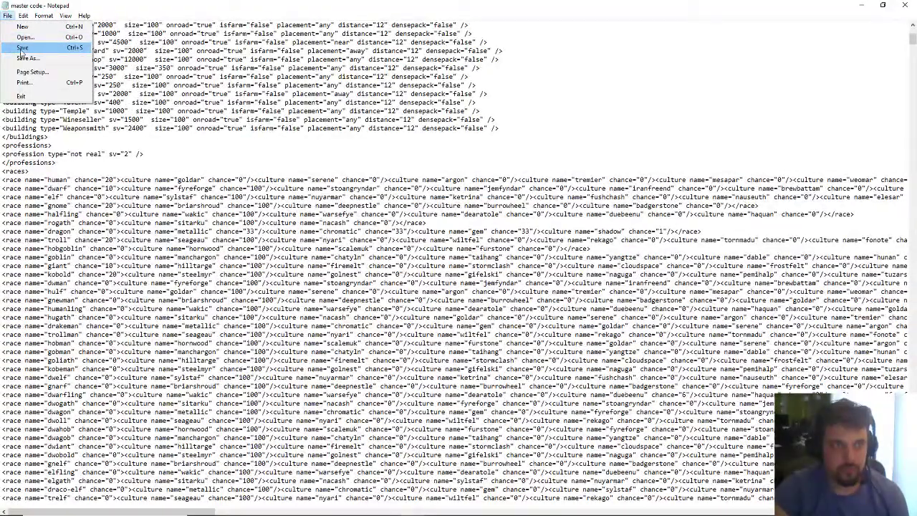
left_click(23, 48)
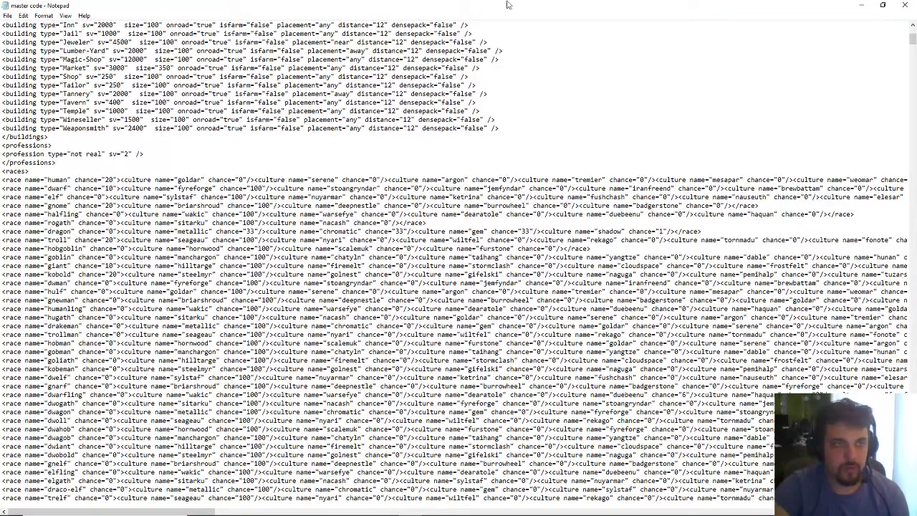
left_click(907, 5)
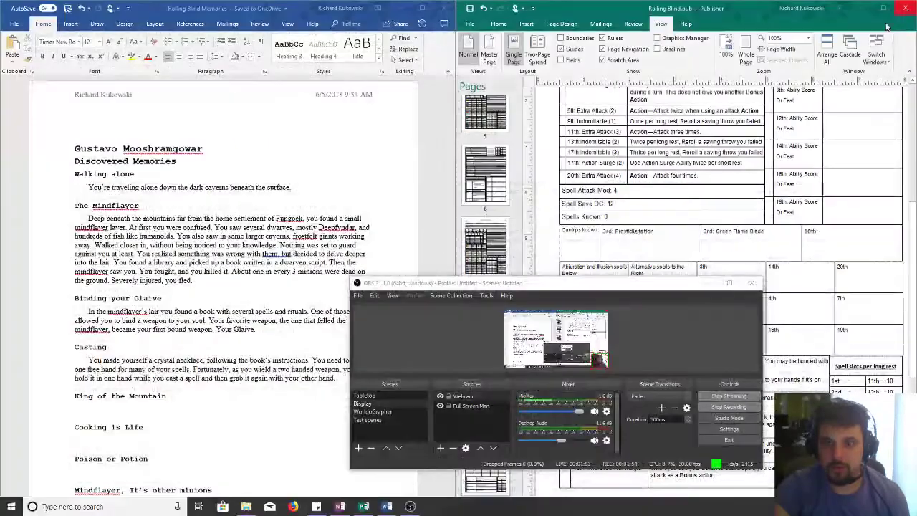
Step: Launch Cityographer and start creating a new city in just one step
left_click(6, 509)
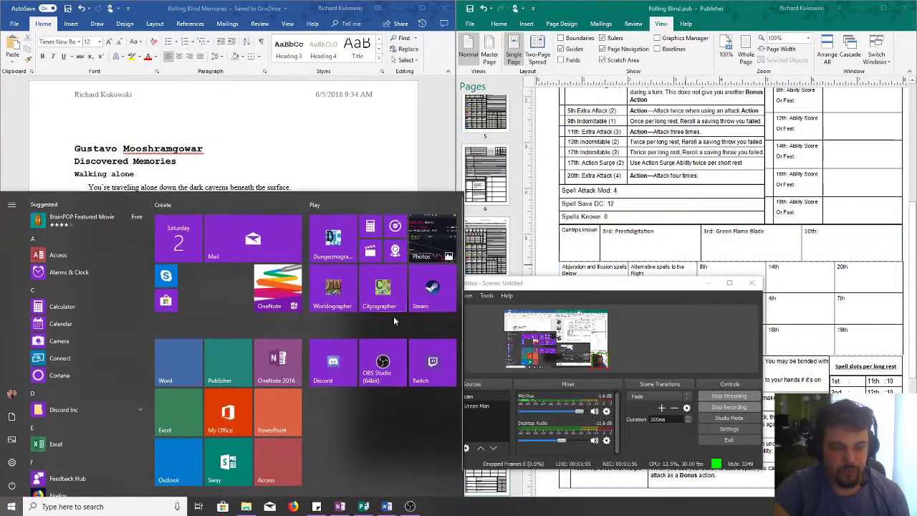
left_click(390, 278)
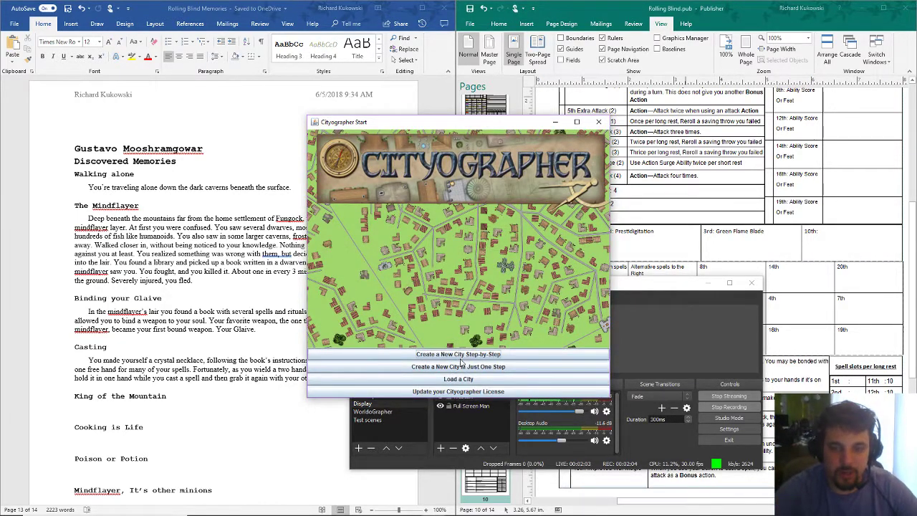
left_click(459, 367)
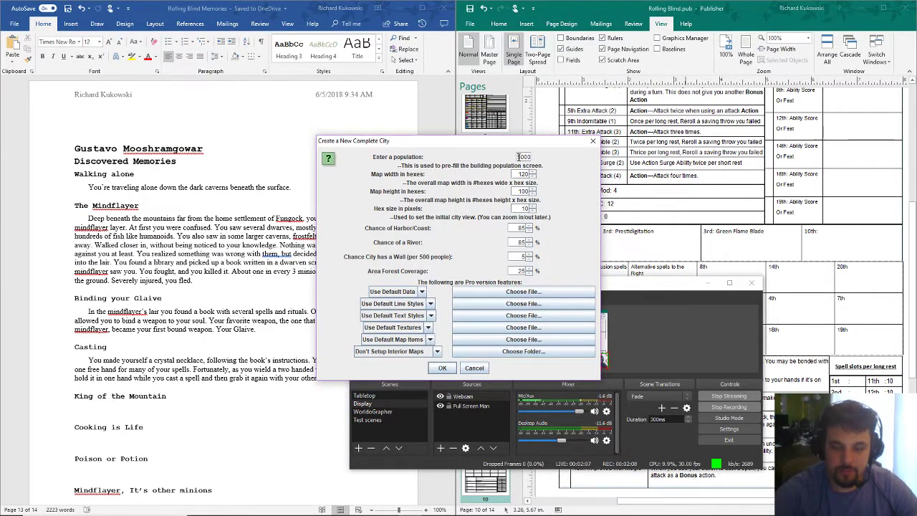
Step: Override the default data with master code.txt from OneDrive's Game Stuff/Cityographer folder and create the city with a population of 25000
left_click(420, 292)
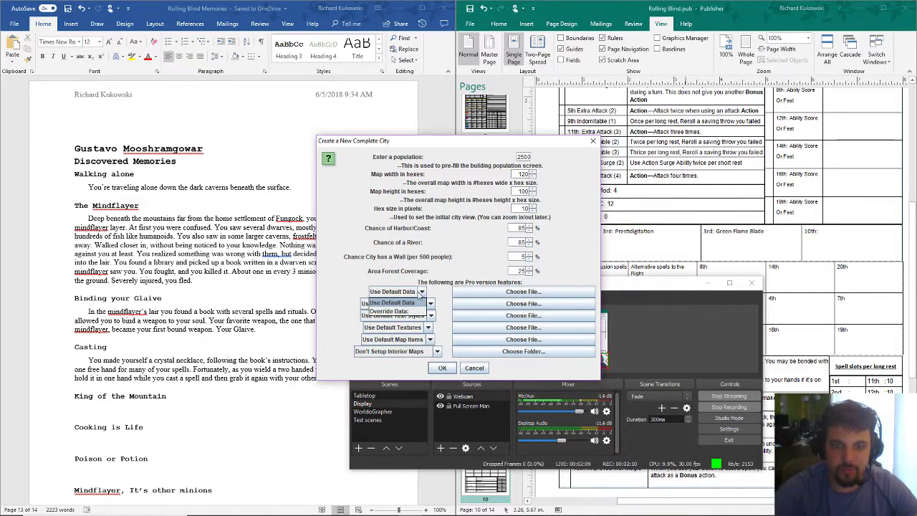
left_click(412, 313)
left_click(459, 292)
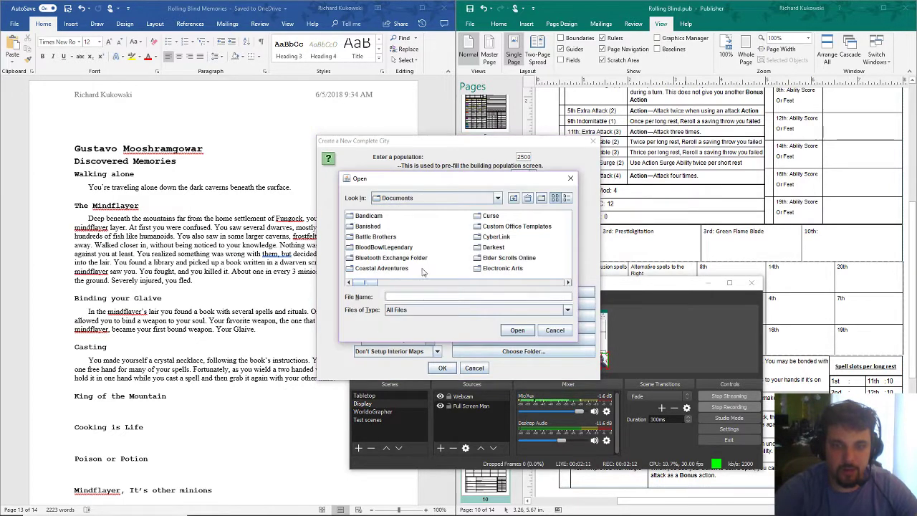
left_click(452, 200)
left_click(421, 275)
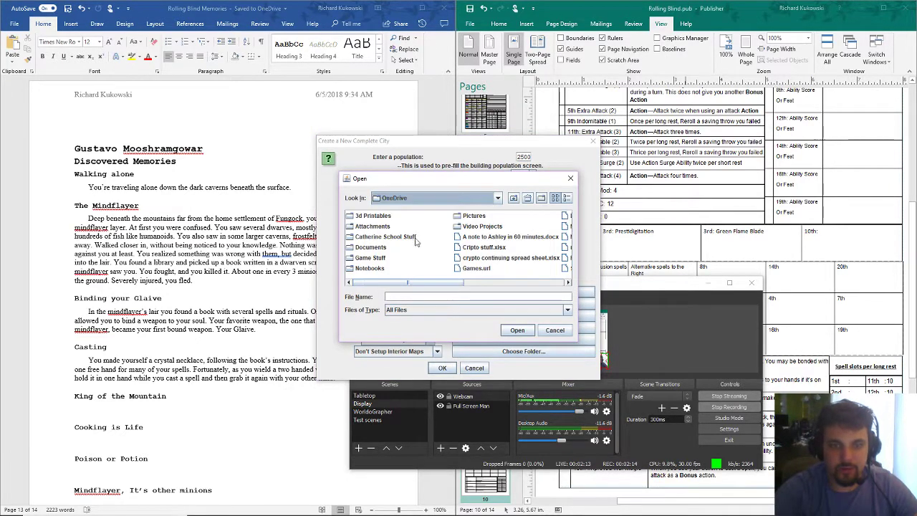
double_click(370, 257)
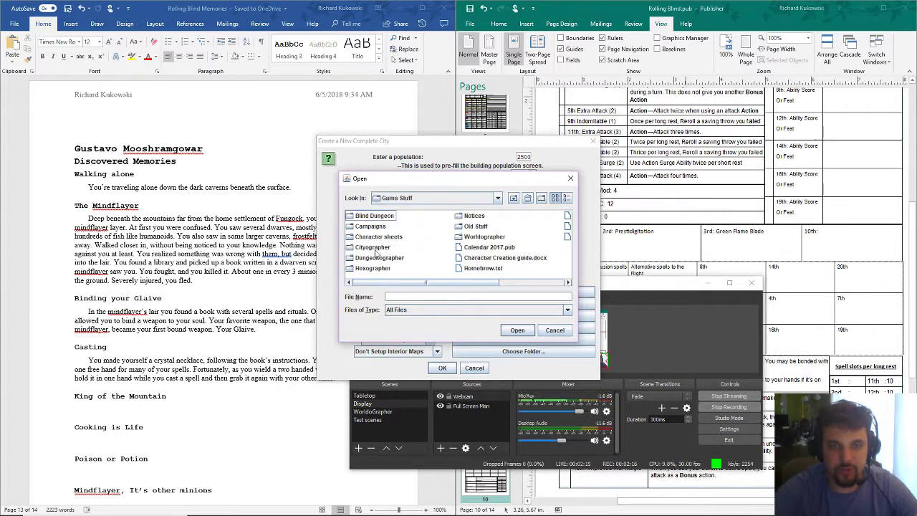
left_click(374, 247)
double_click(373, 247)
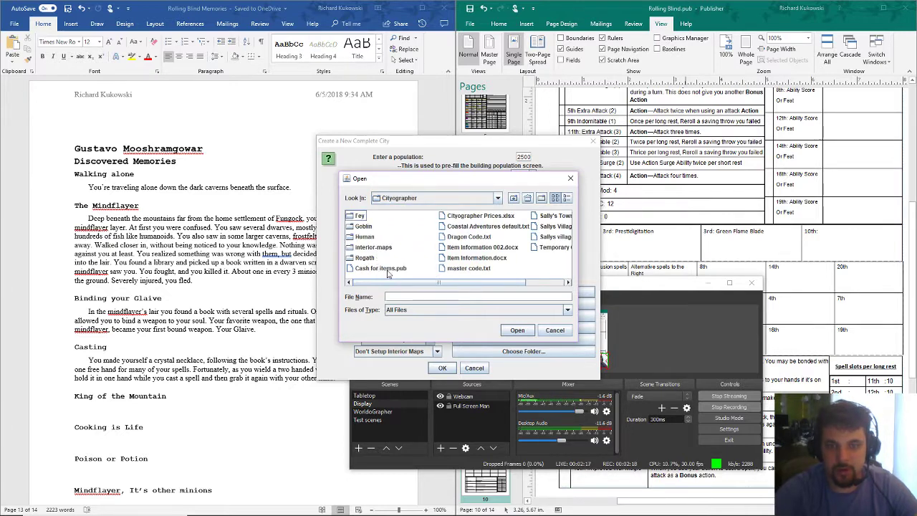
left_click(472, 269)
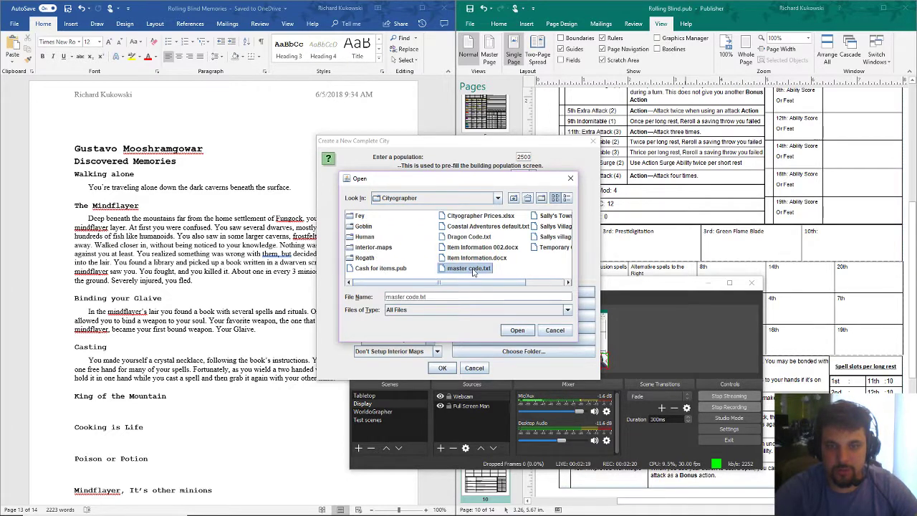
left_click(518, 330)
left_click(442, 368)
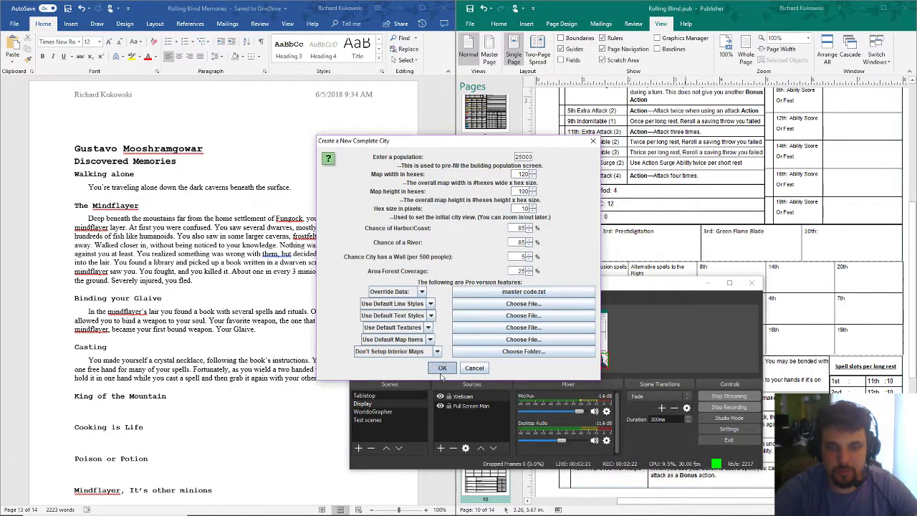
Step: Minimize the OBS window, bring Word and Publisher to the front, and switch back to the Cityographer map
left_click(708, 282)
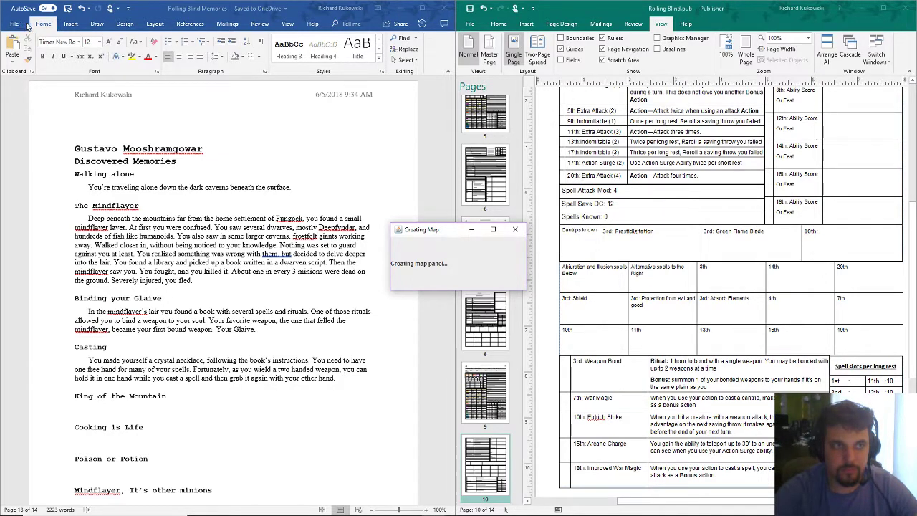
left_click(66, 10)
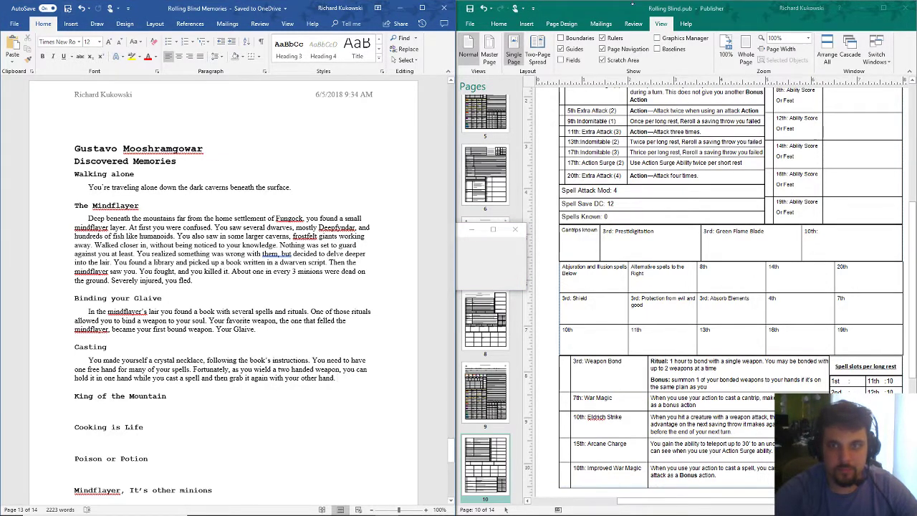
left_click(614, 9)
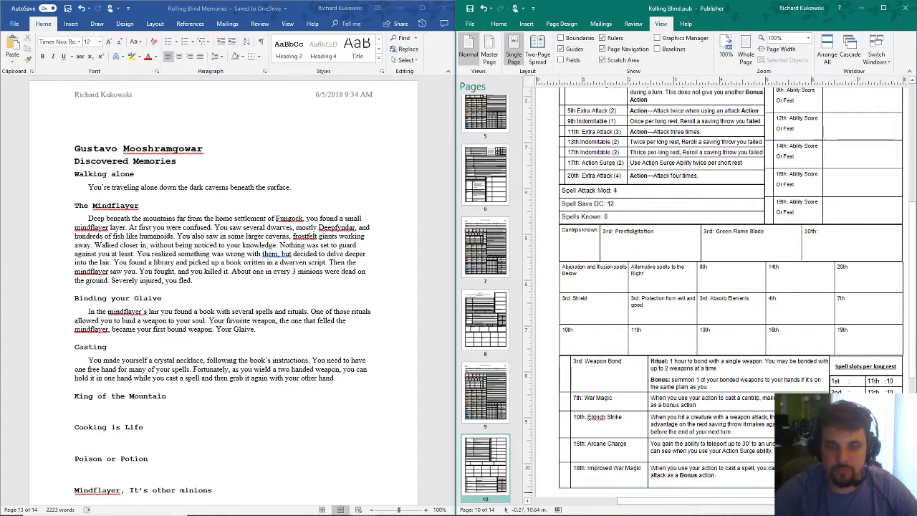
left_click(434, 507)
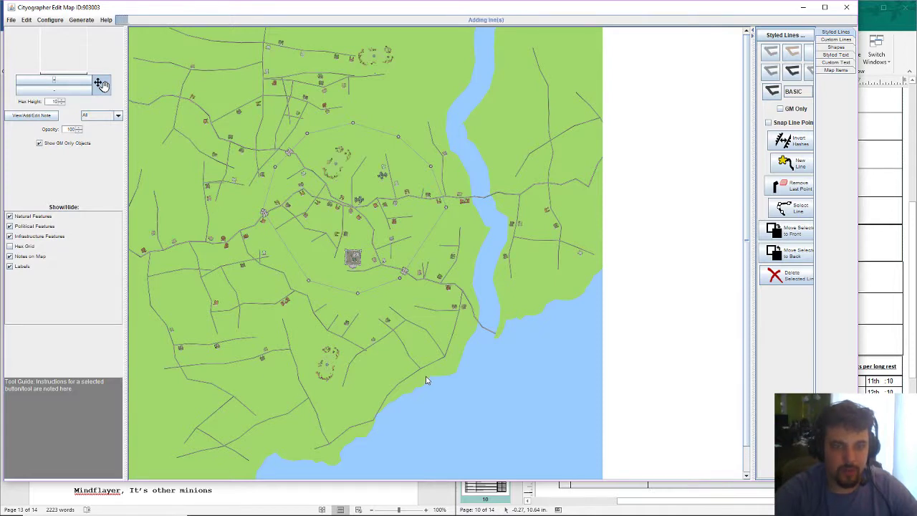
Step: Activate viewing and editing of map notes and limit the note type to Inn
left_click(49, 115)
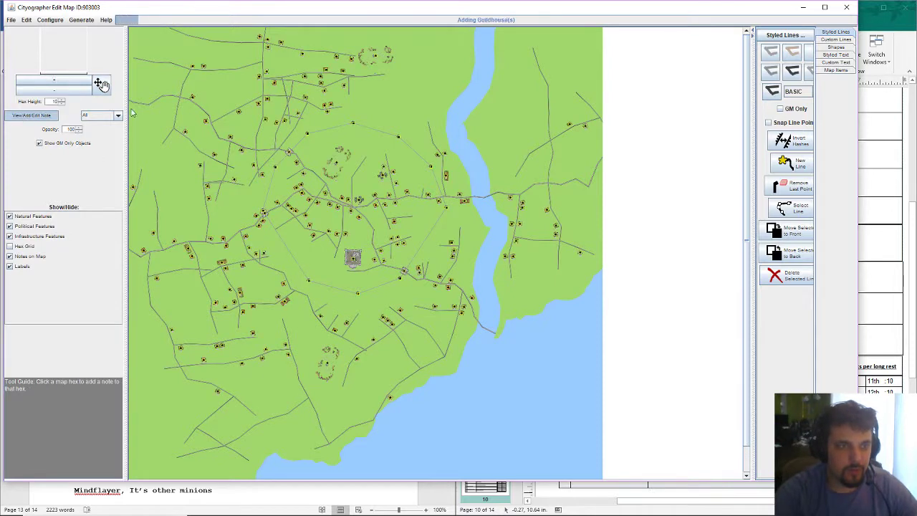
left_click(118, 116)
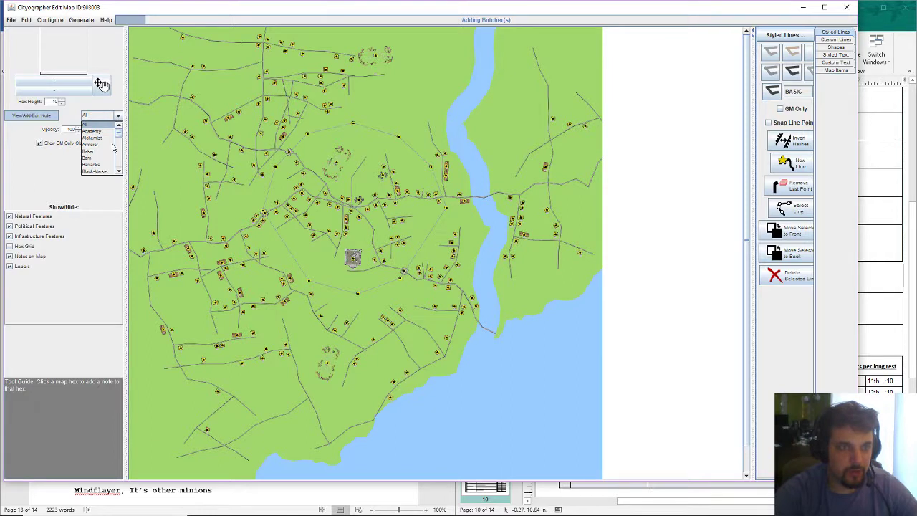
scroll(101, 151, "down", 4)
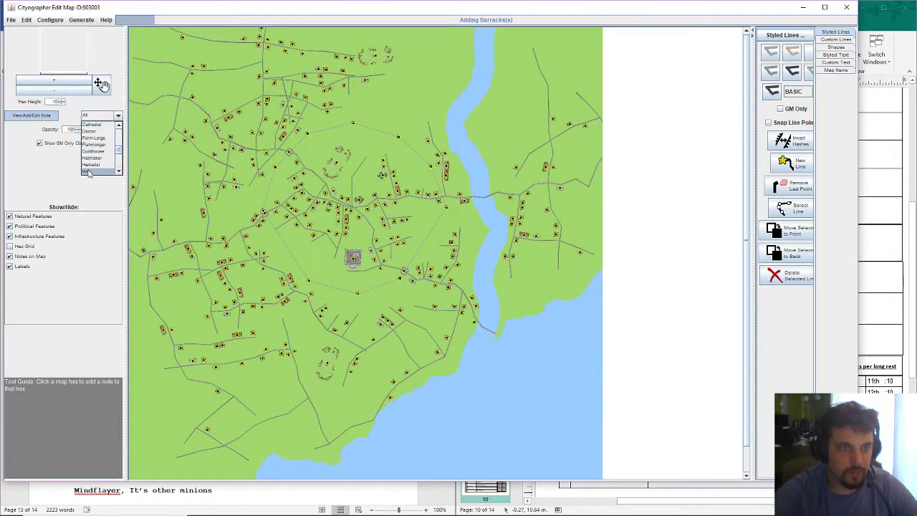
left_click(87, 172)
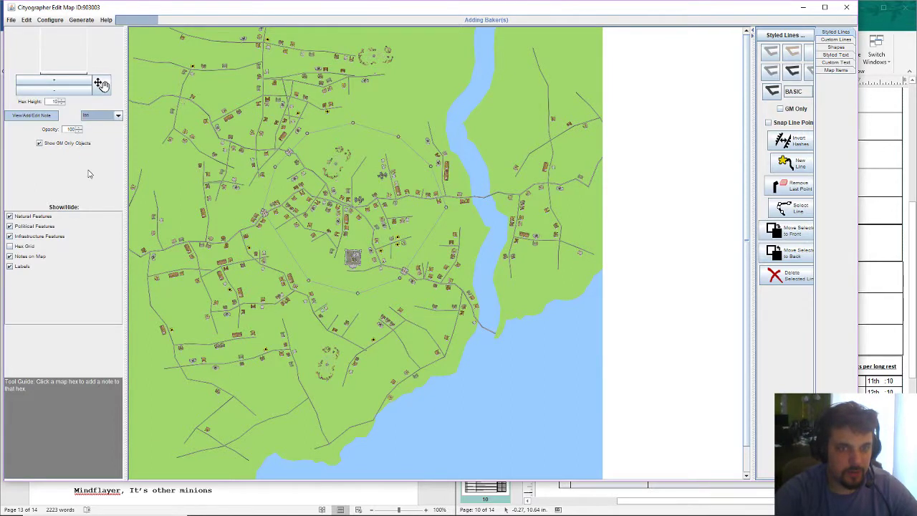
Step: Open an alchemist's note on the map, look through its Alchemists and Other lists, and close it
left_click(329, 114)
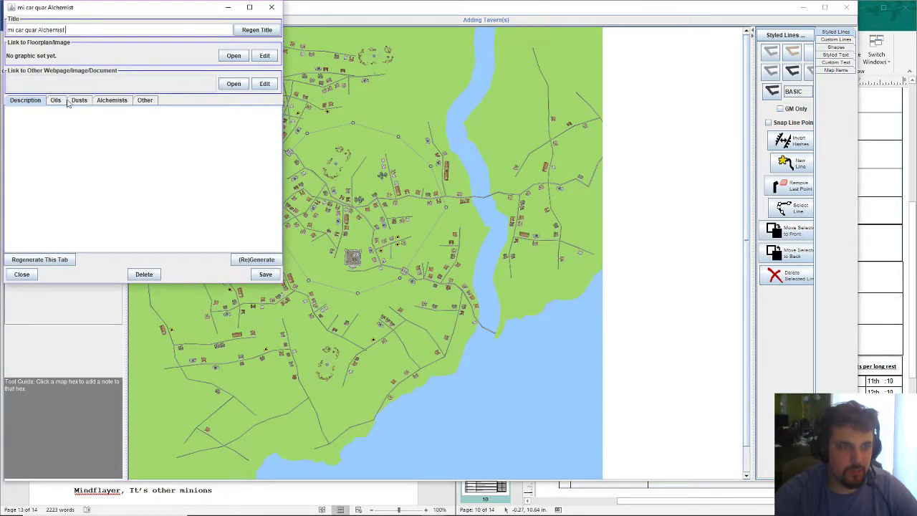
left_click(111, 100)
left_click(145, 100)
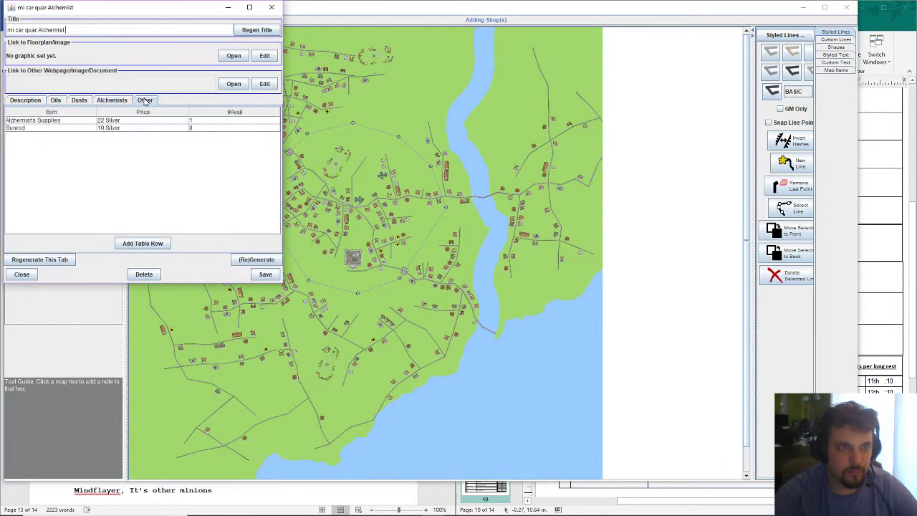
left_click(272, 7)
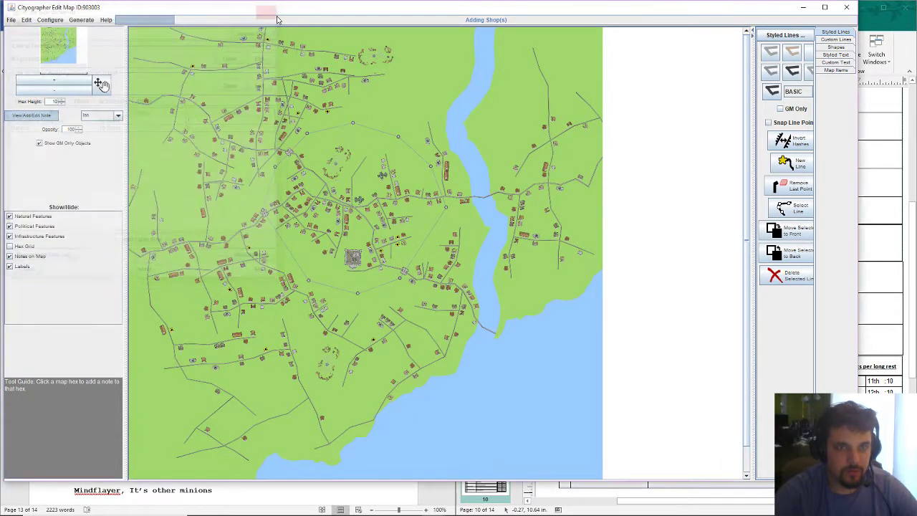
Step: Open the note for The Owl and Peacock inn and review the race and culture of its customers
left_click(327, 116)
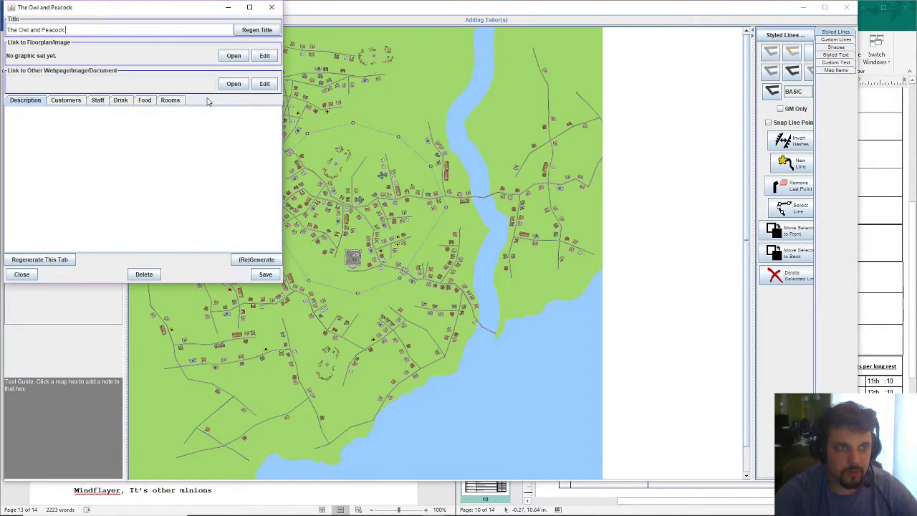
left_click(65, 101)
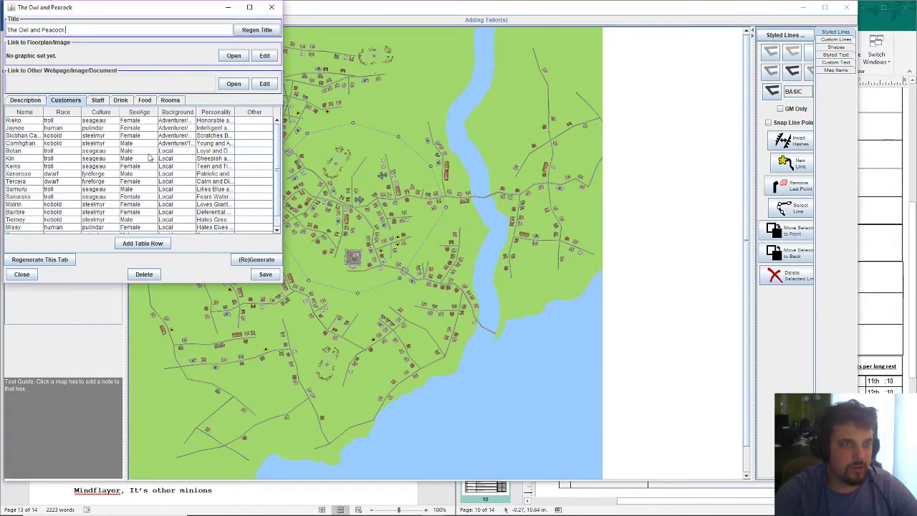
scroll(159, 177, "down", 1)
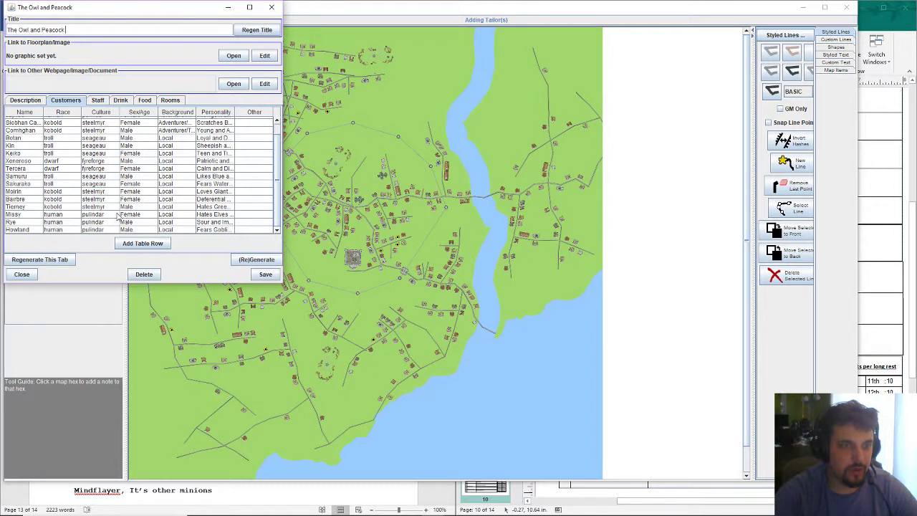
scroll(113, 213, "up", 1)
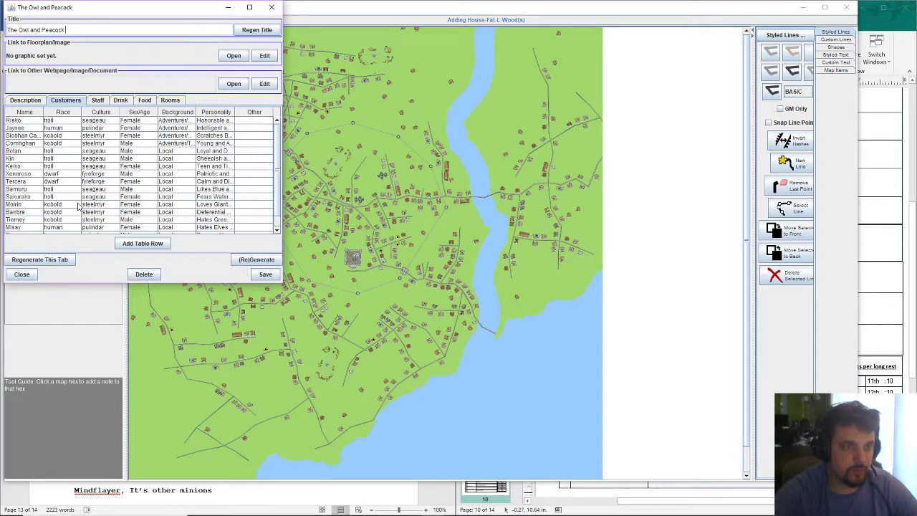
scroll(82, 215, "down", 1)
Step: Regenerate the customer list of The Owl and Peacock twice, checking the races and cultures after the first run
left_click(64, 264)
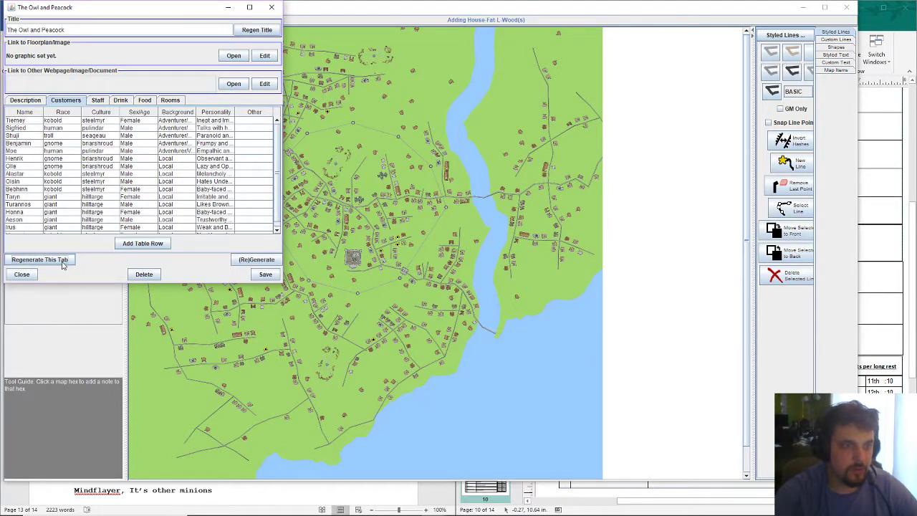
scroll(79, 220, "down", 1)
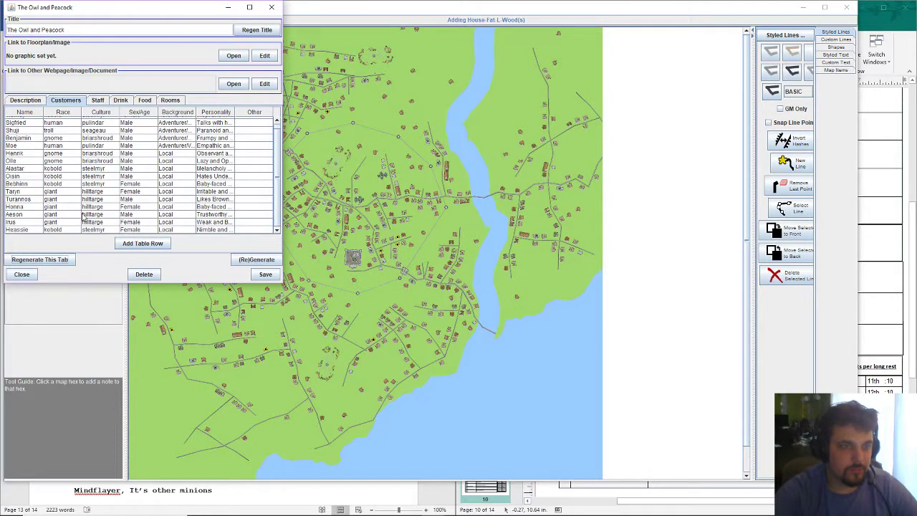
left_click(63, 259)
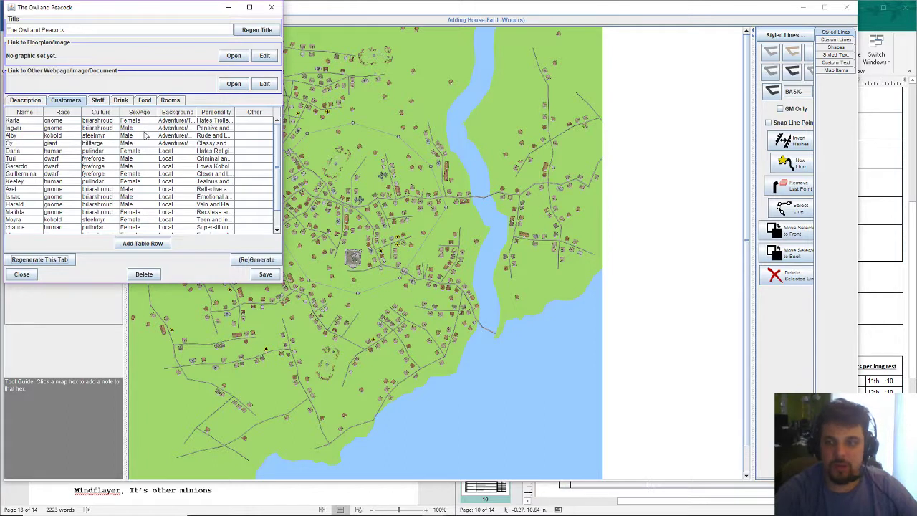
Step: Minimize the city map, switch to OneNote and open the Random NPCS page in the Rolling Blind notebook
left_click(803, 7)
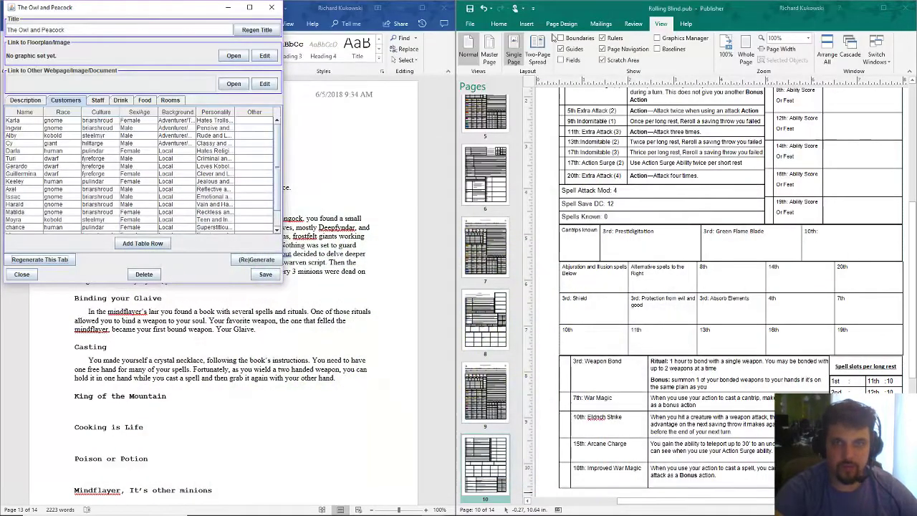
left_click(339, 506)
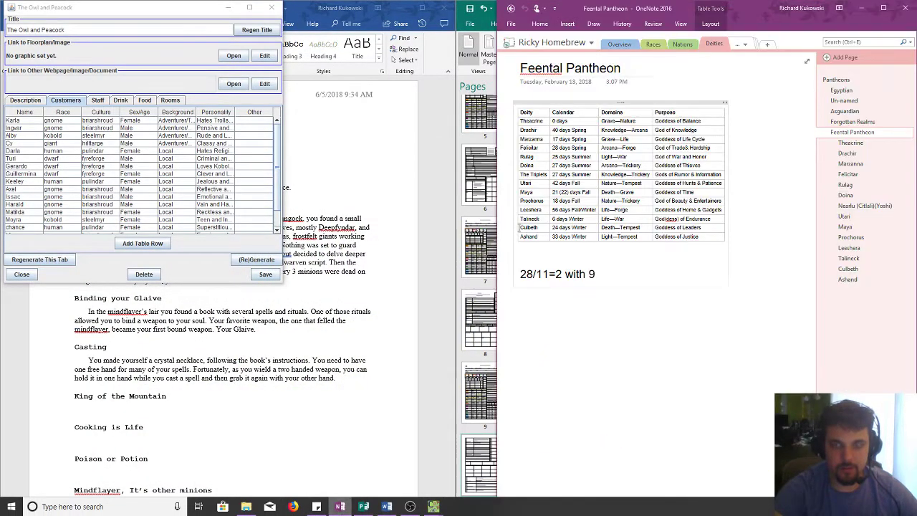
left_click(563, 44)
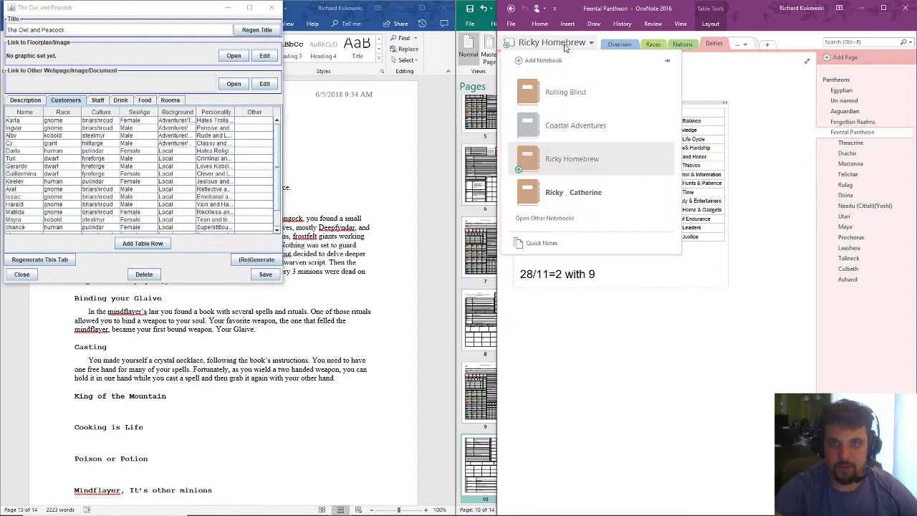
left_click(566, 92)
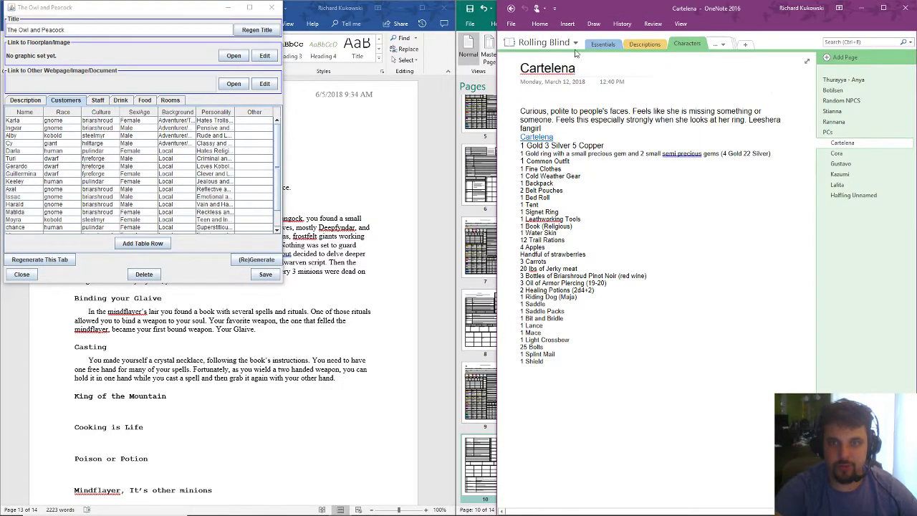
left_click(839, 103)
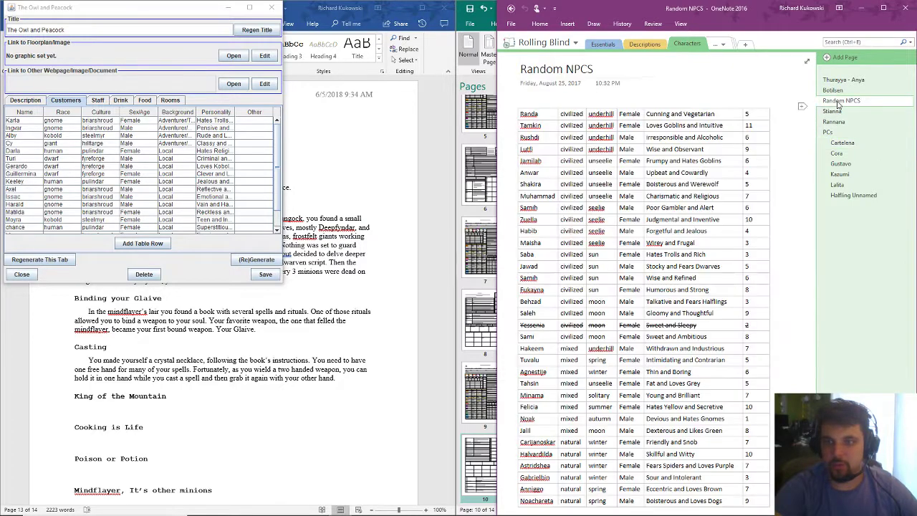
Step: Select and copy the entire NPC table on the Random NPCS page
mouse_move(643, 101)
left_mouse_down()
mouse_move(626, 464)
mouse_move(627, 103)
left_mouse_up()
left_click_drag(645, 93, 638, 101)
left_click(638, 101)
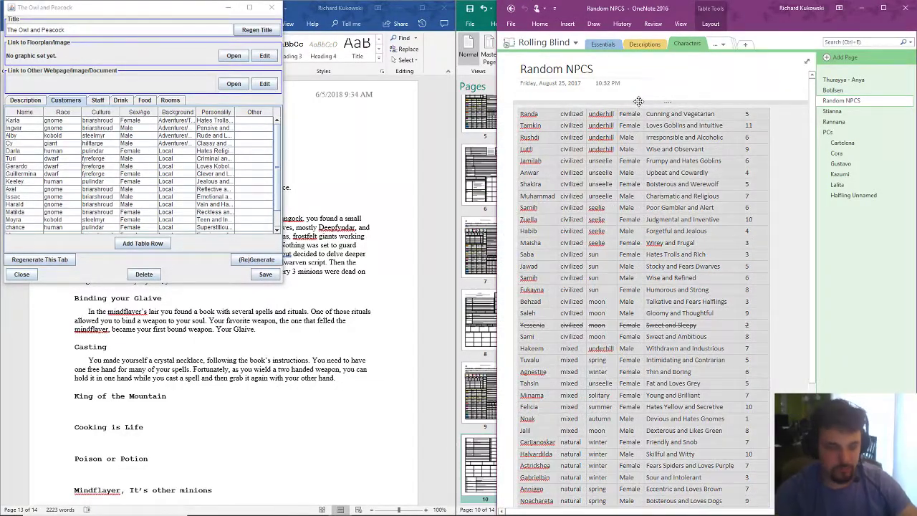
right_click(836, 103)
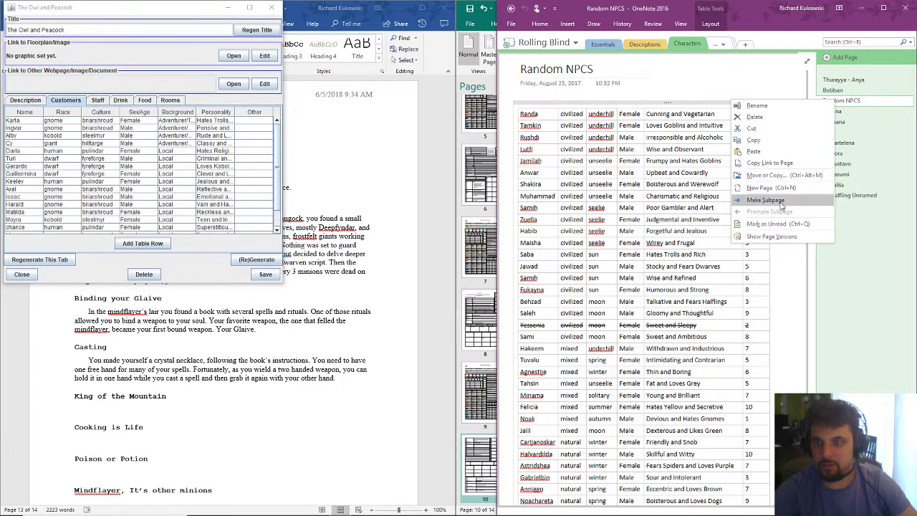
left_click(879, 144)
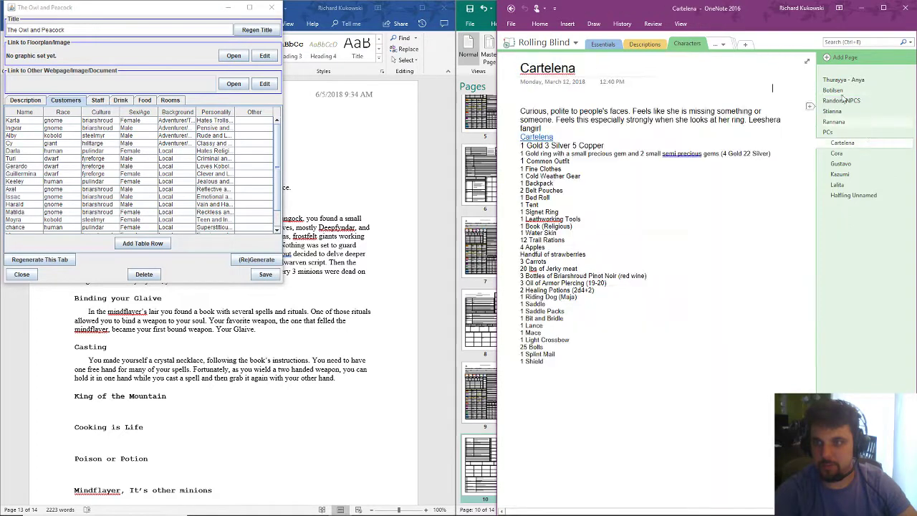
left_click(845, 99)
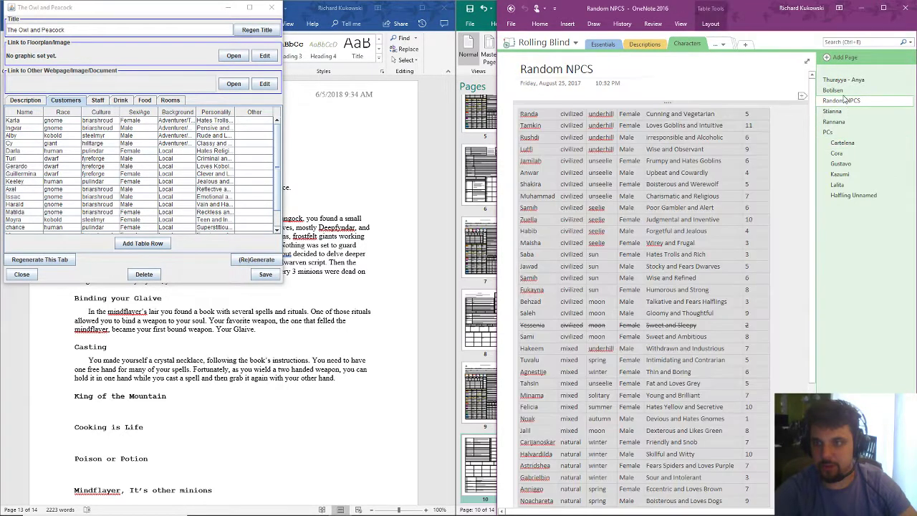
Step: Add a new page titled Fey to the Characters section and paste the copied NPC table into it
left_click(831, 58)
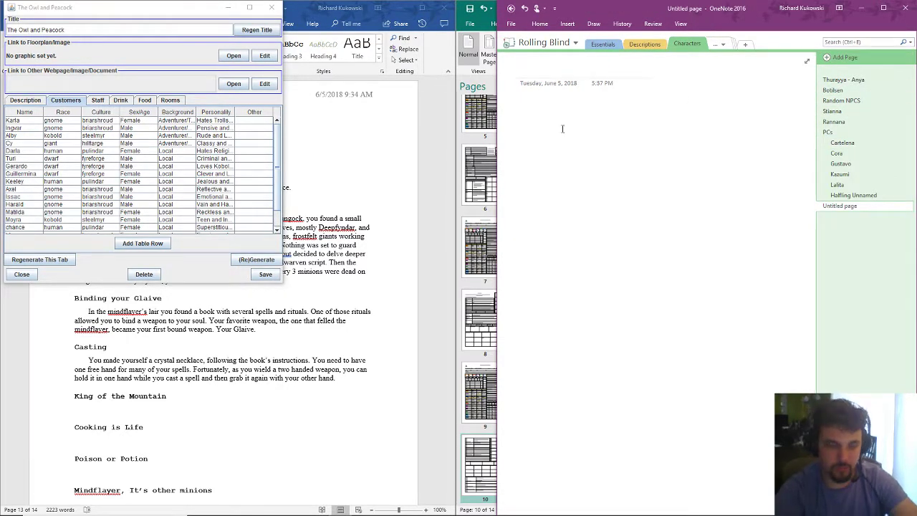
type("Fey")
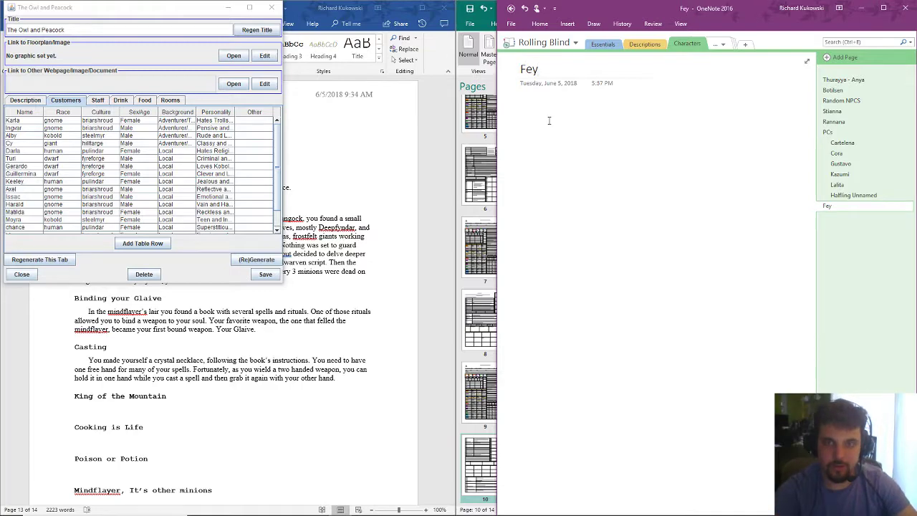
left_click(522, 120)
key("ctrl+v")
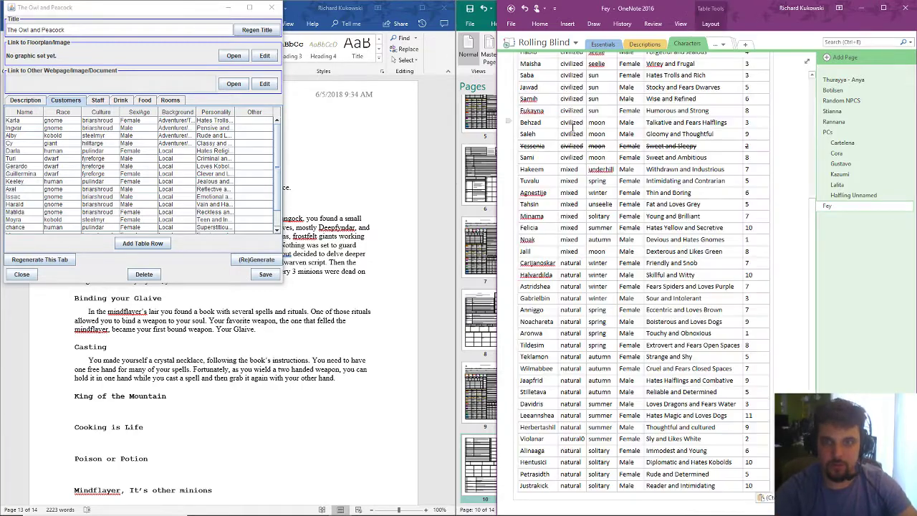
scroll(610, 158, "up", 3)
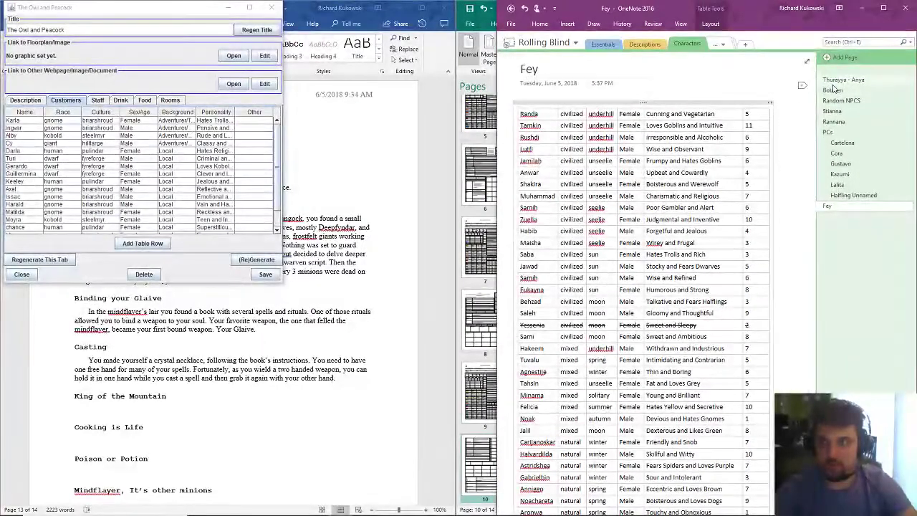
Step: Add another new page titled Material to the Characters section
left_click(841, 57)
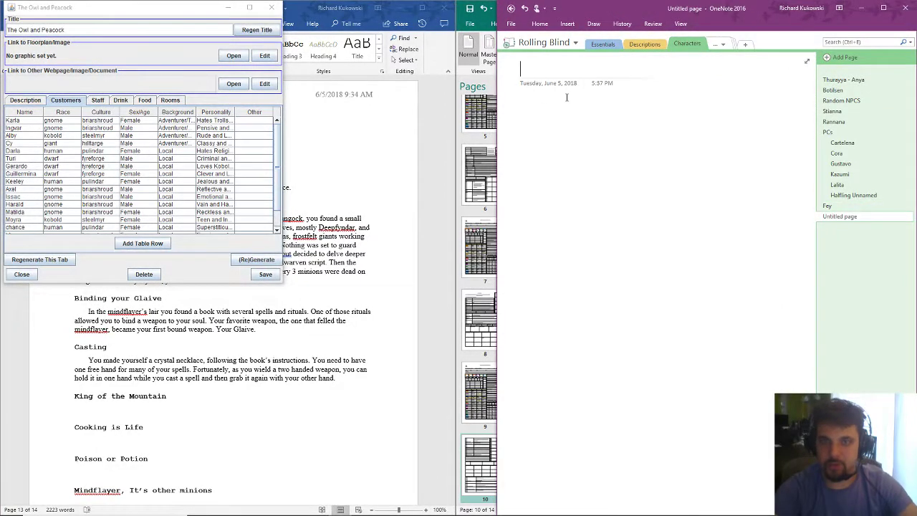
type("Mat")
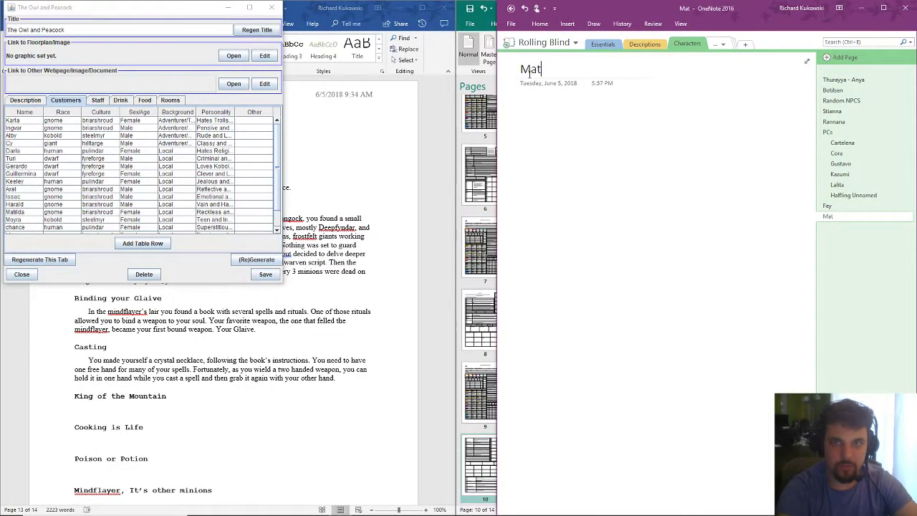
type("erial")
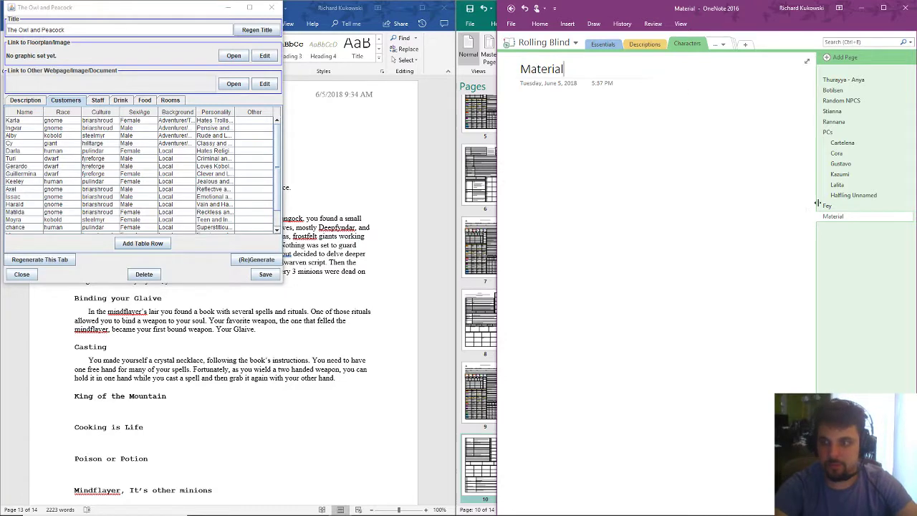
Step: Move the Fey and Material pages beneath Random NPCS as subpages and open the Material page
left_click_drag(826, 205, 831, 111)
right_click(832, 111)
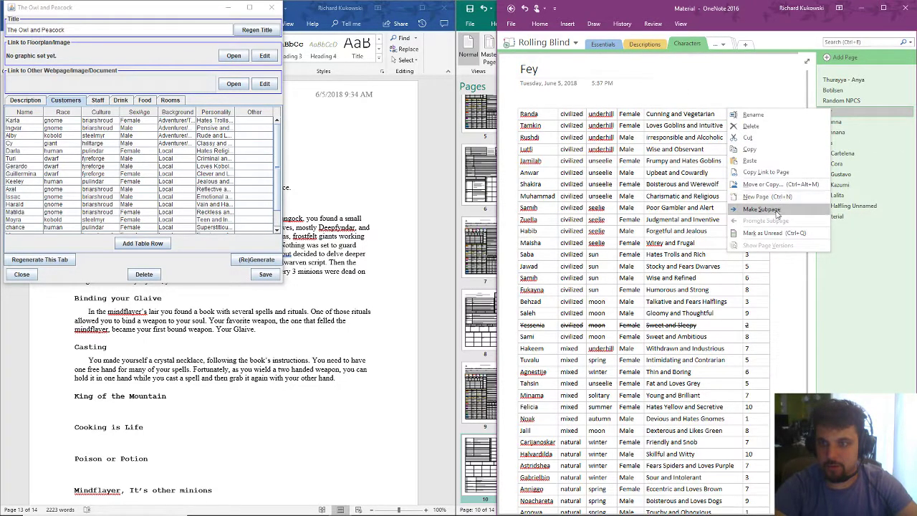
left_click(821, 212)
left_click_drag(823, 216, 846, 122)
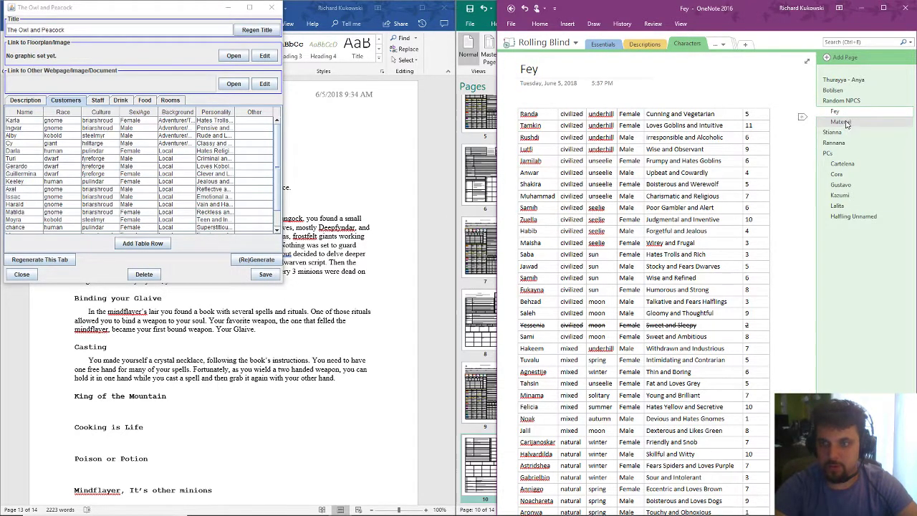
left_click(846, 123)
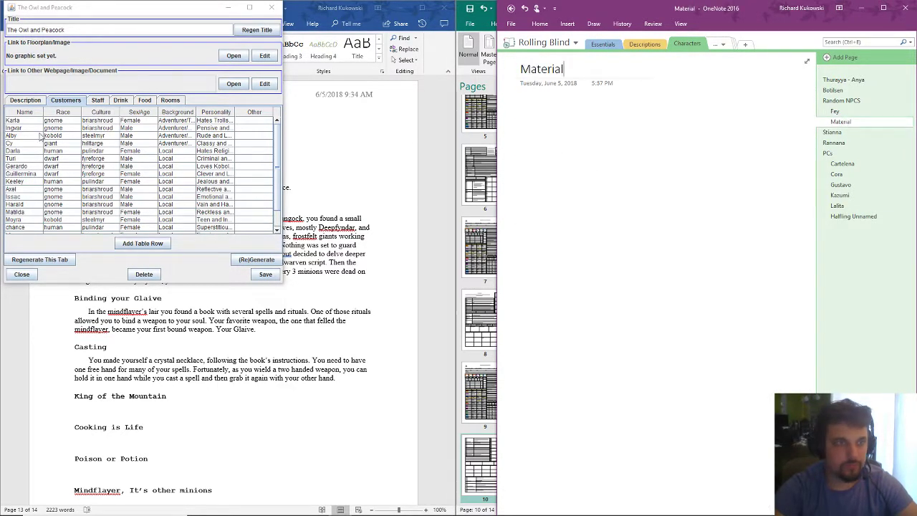
Step: Copy all customers of The Owl and Peacock onto the Material page and move the pasted table up beneath the page title
left_click_drag(23, 124, 251, 237)
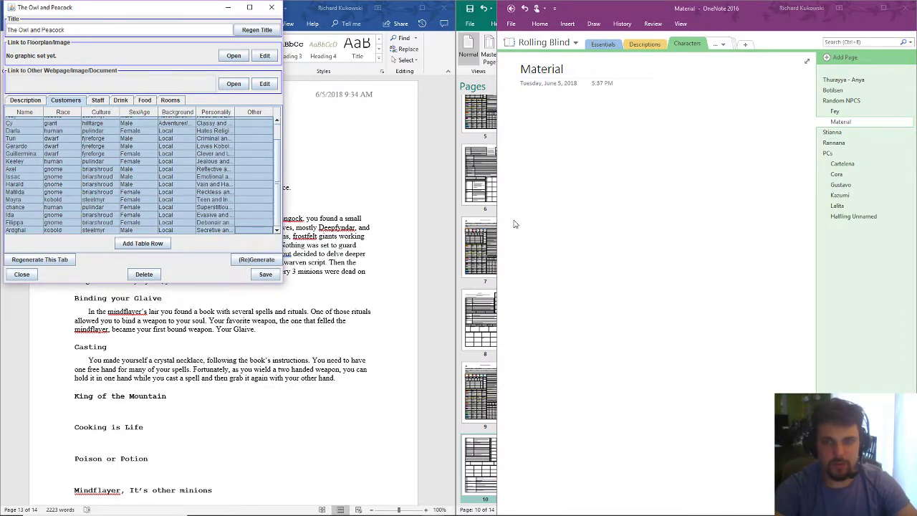
left_click(563, 146)
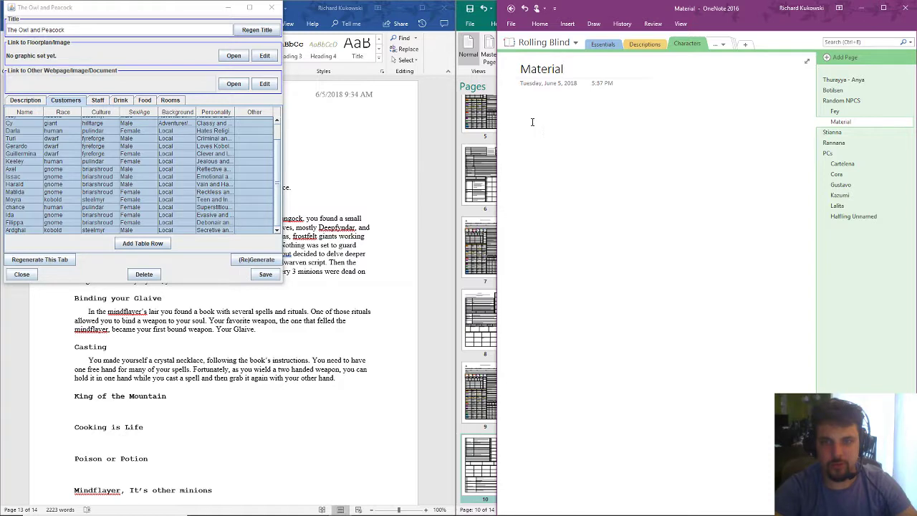
key("ctrl+v")
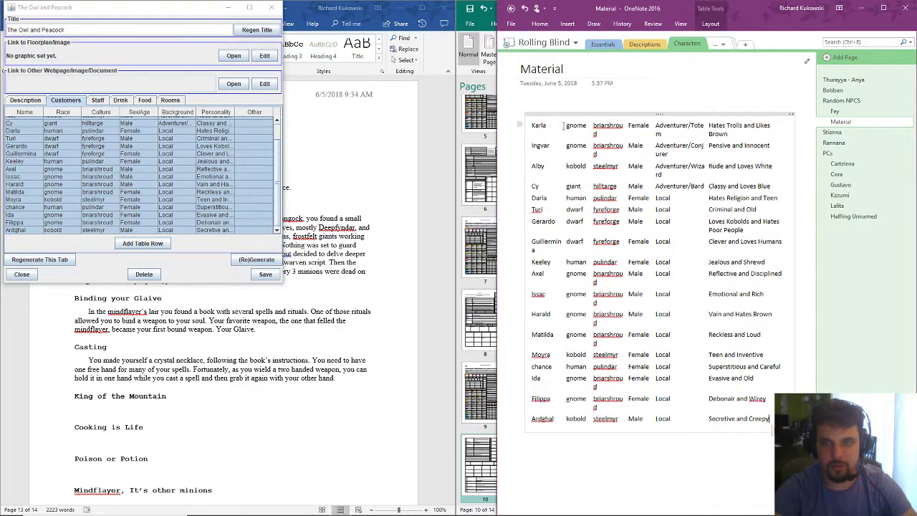
left_click_drag(625, 129, 614, 95)
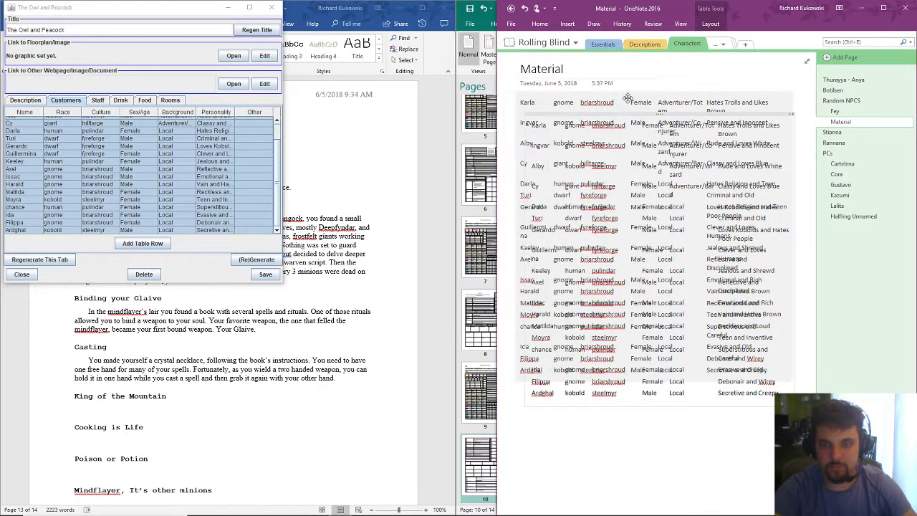
Step: Regenerate the inn's customer list and append the whole new list below the NPC table on the Material page
left_click(637, 405)
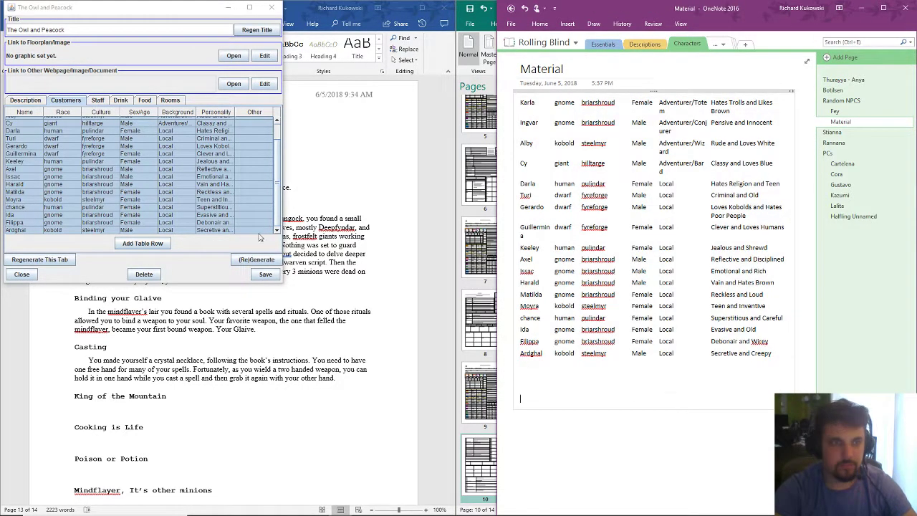
scroll(72, 143, "up", 1)
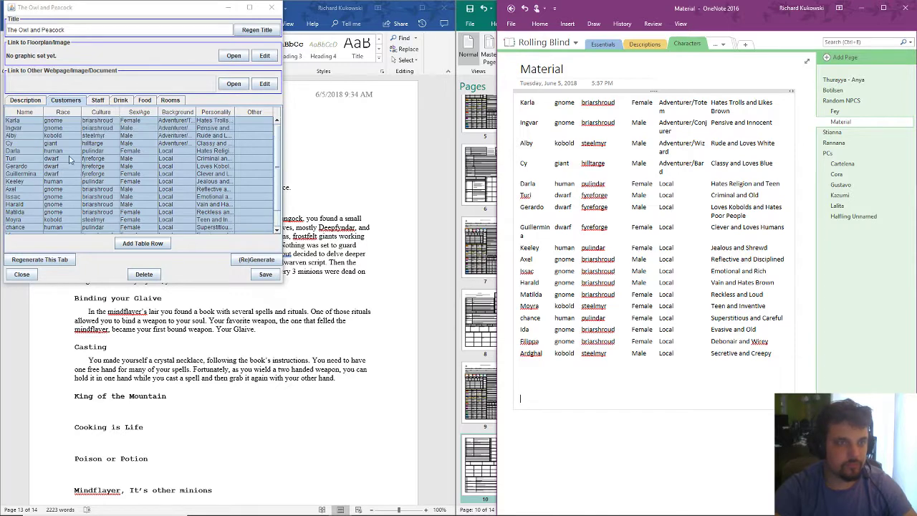
left_click(71, 265)
left_click_drag(24, 121, 85, 223)
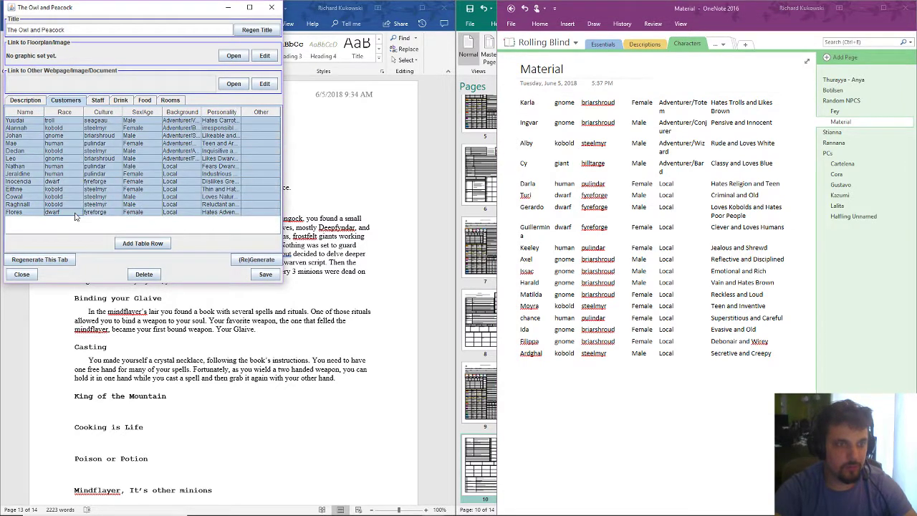
left_click(541, 362)
key("ctrl+v")
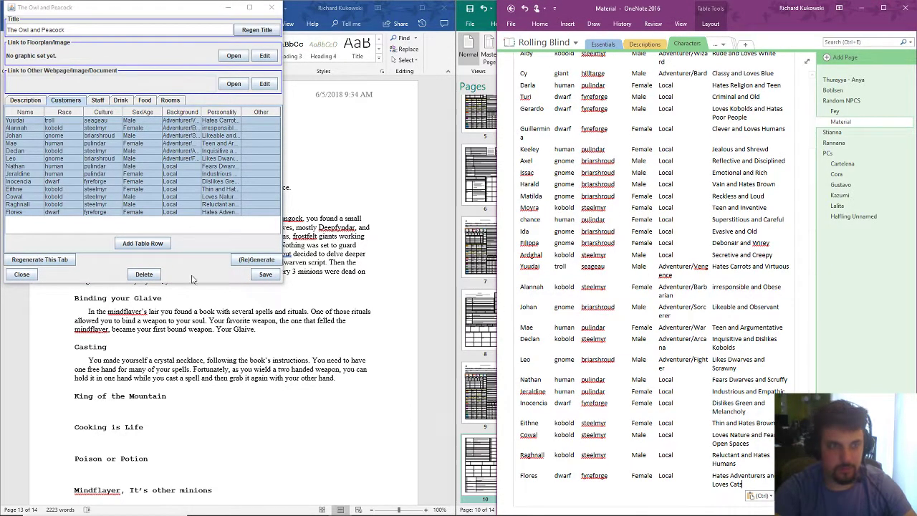
Step: Regenerate the inn's customers once more, append this third batch to the Material table, and close the inn window
left_click(66, 259)
left_click_drag(14, 121, 49, 236)
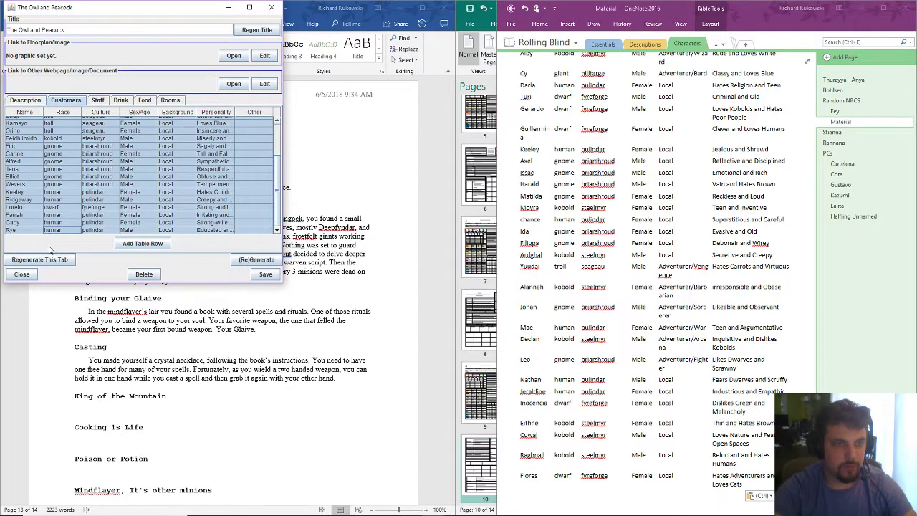
key("ctrl+c")
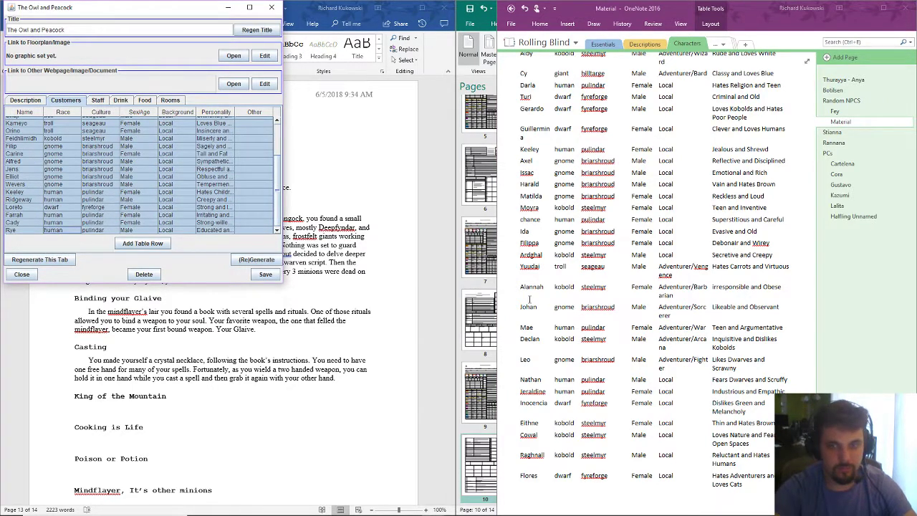
left_click(524, 485)
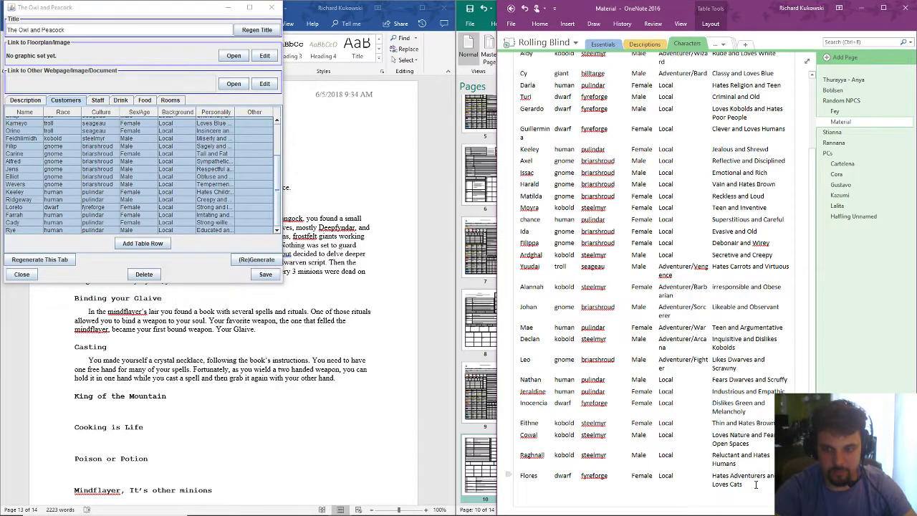
scroll(758, 478, "down", 1)
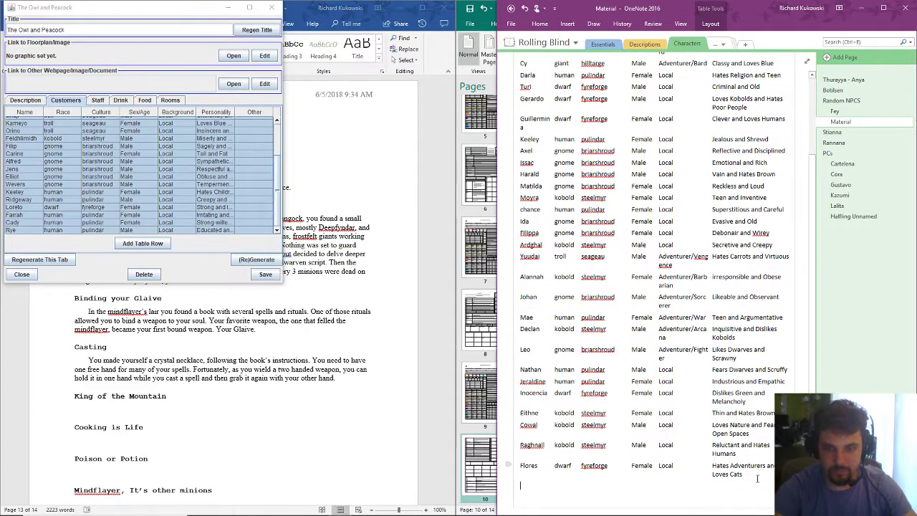
key("ctrl+v")
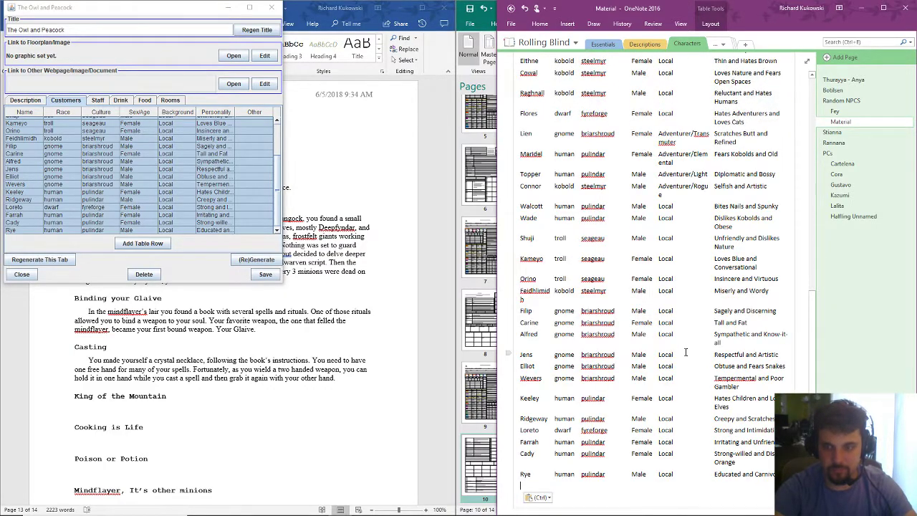
scroll(741, 194, "up", 15)
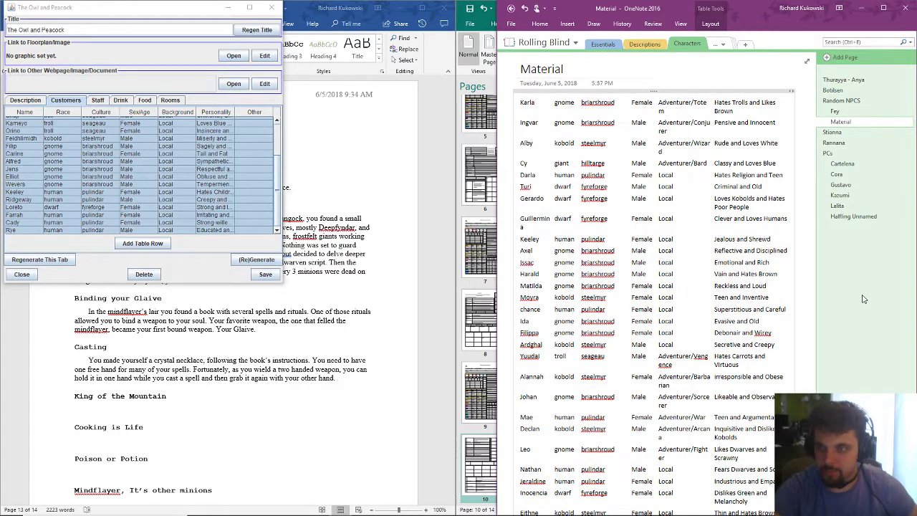
left_click(272, 9)
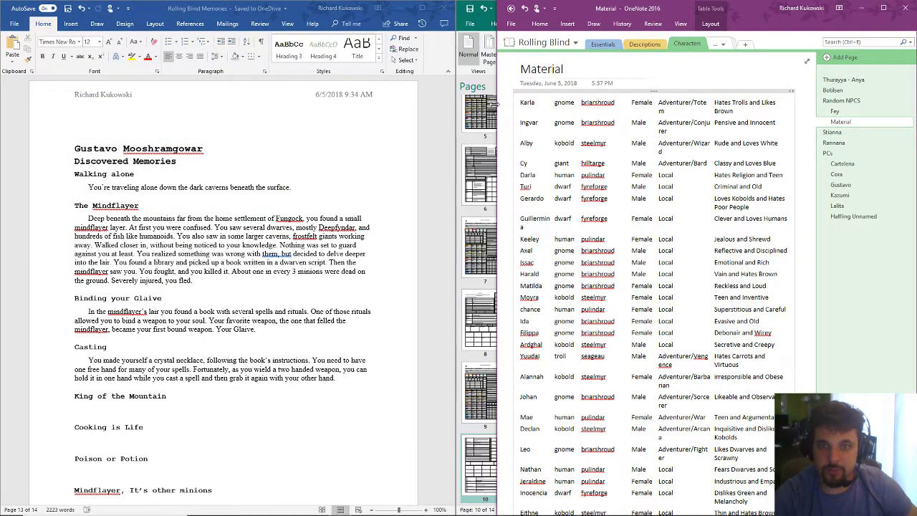
Step: Widen the OneNote window and the Material page's note container, and select all rows of the NPC table
left_click_drag(393, 102, 295, 102)
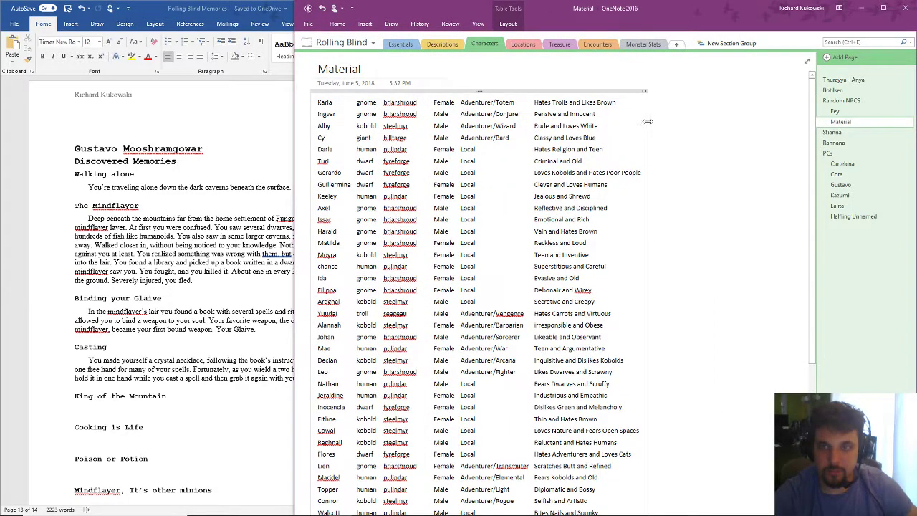
left_click_drag(648, 121, 735, 114)
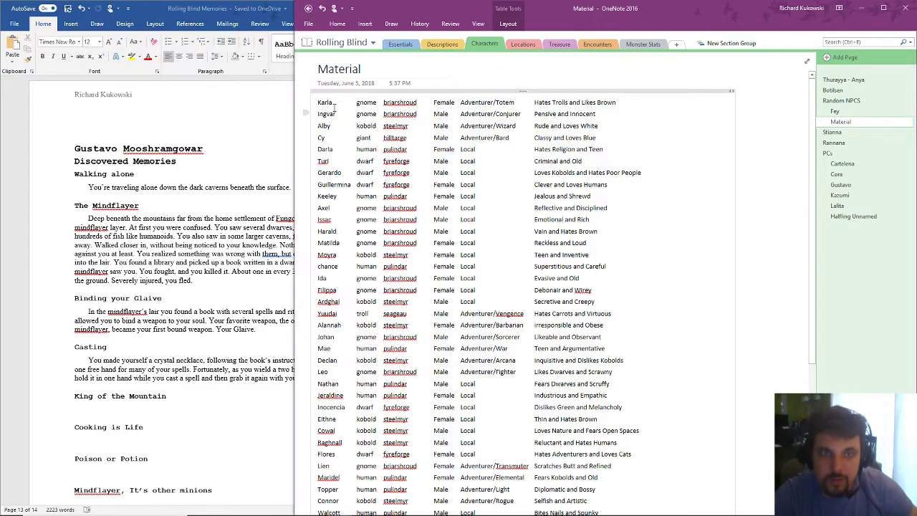
left_click_drag(328, 103, 605, 473)
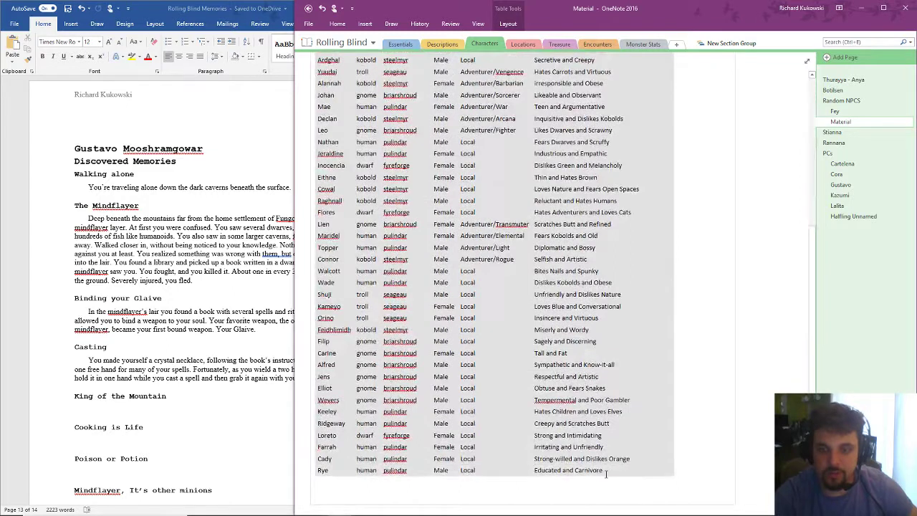
left_click(678, 46)
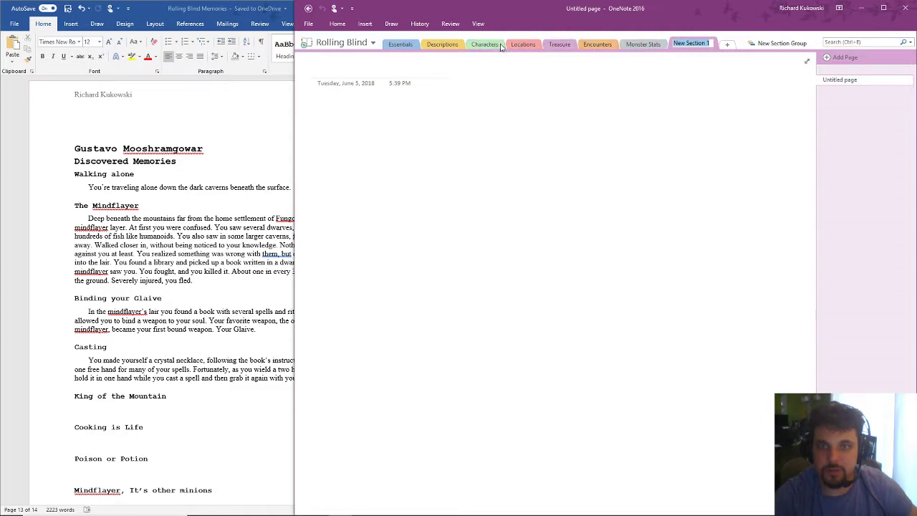
right_click(695, 46)
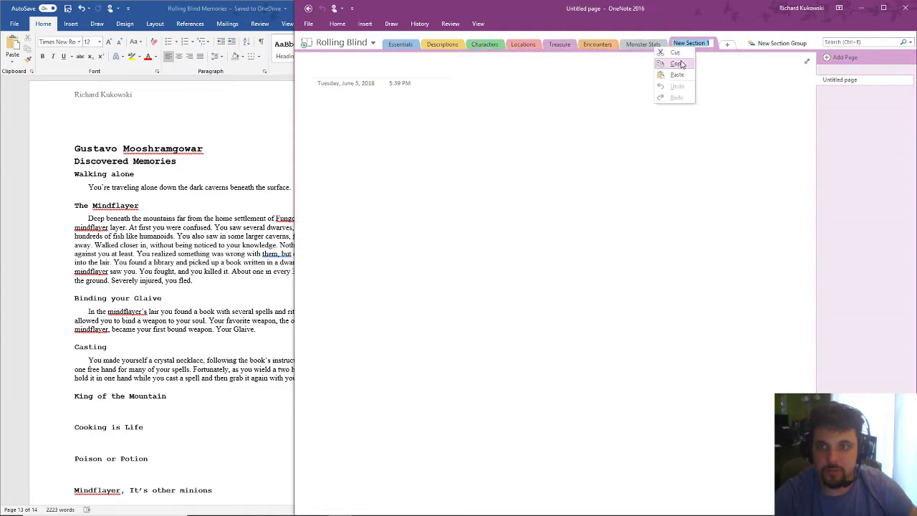
right_click(692, 45)
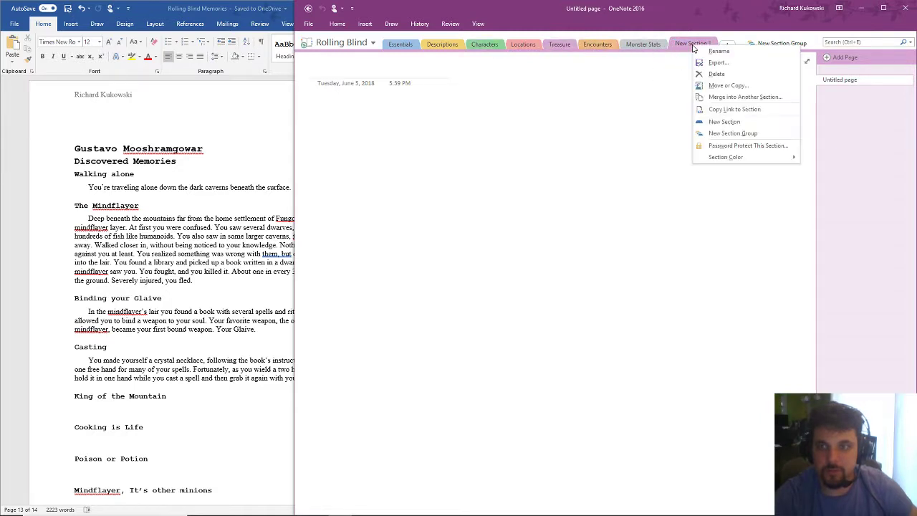
left_click(717, 75)
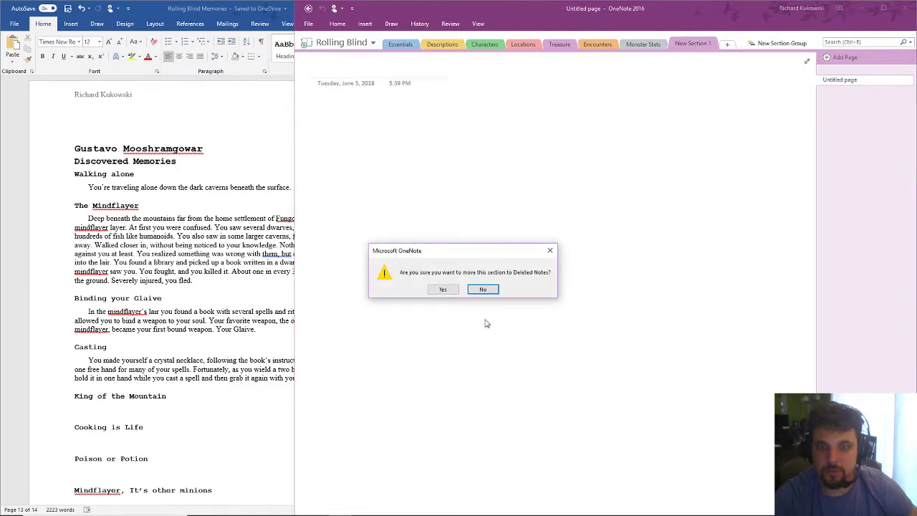
left_click(449, 293)
left_click(484, 44)
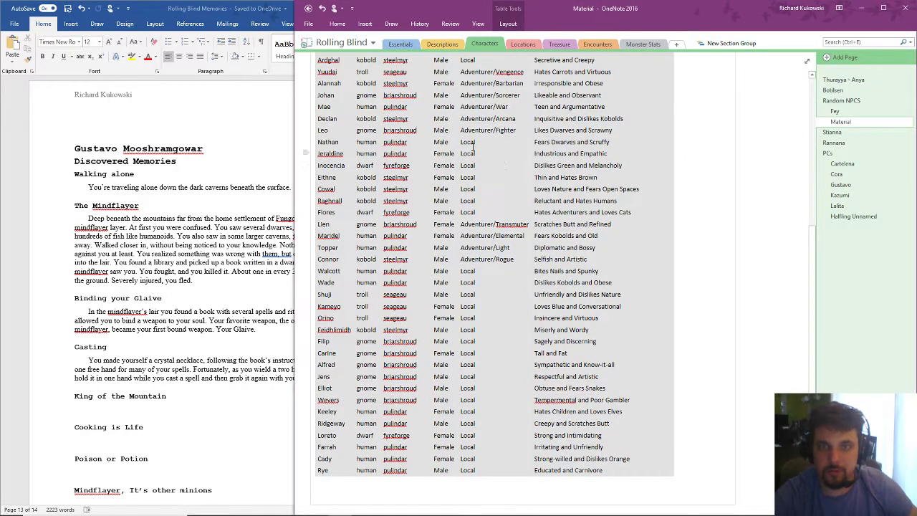
Step: Sort the selected rows of the Material NPC table by the second column, race, in ascending order
left_click(508, 24)
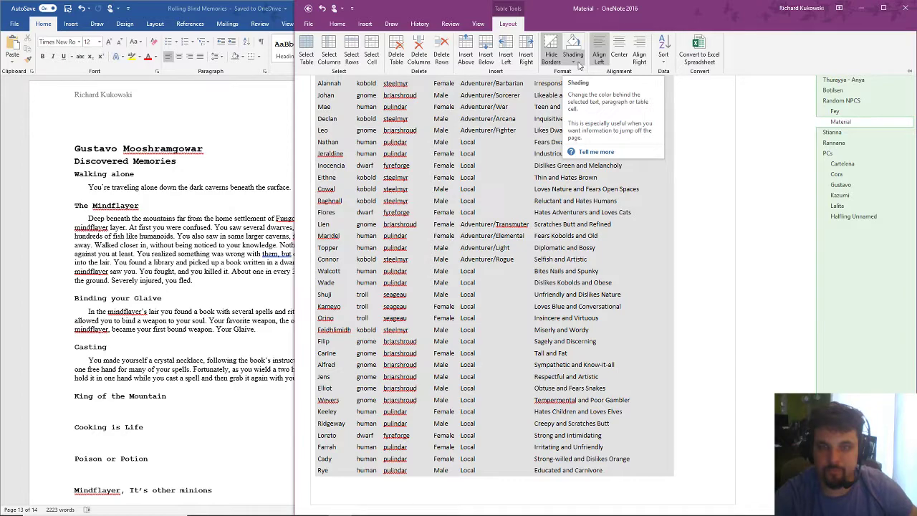
left_click(702, 115)
scroll(378, 95, "up", 5)
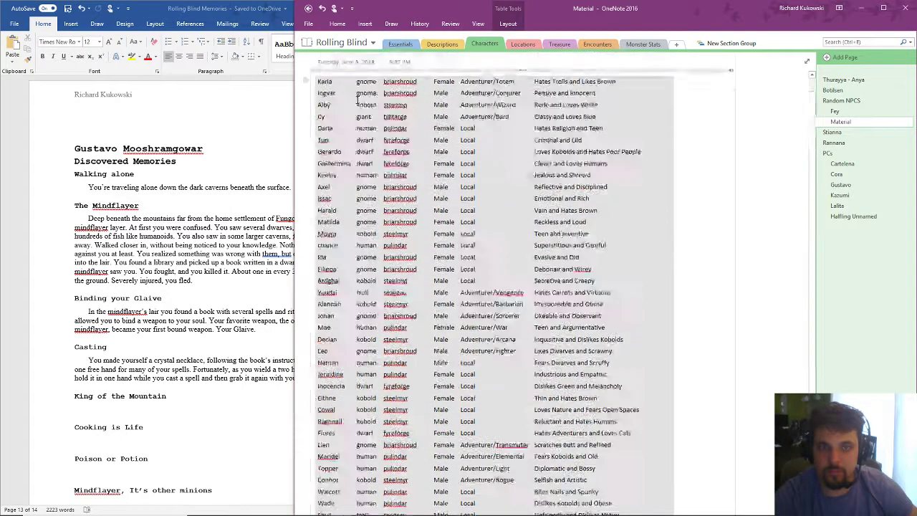
right_click(366, 106)
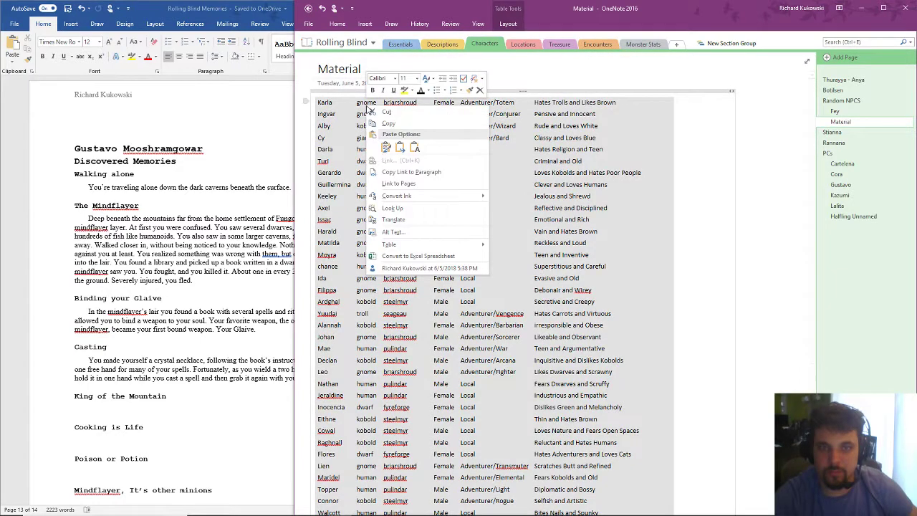
left_click(516, 25)
left_click(510, 24)
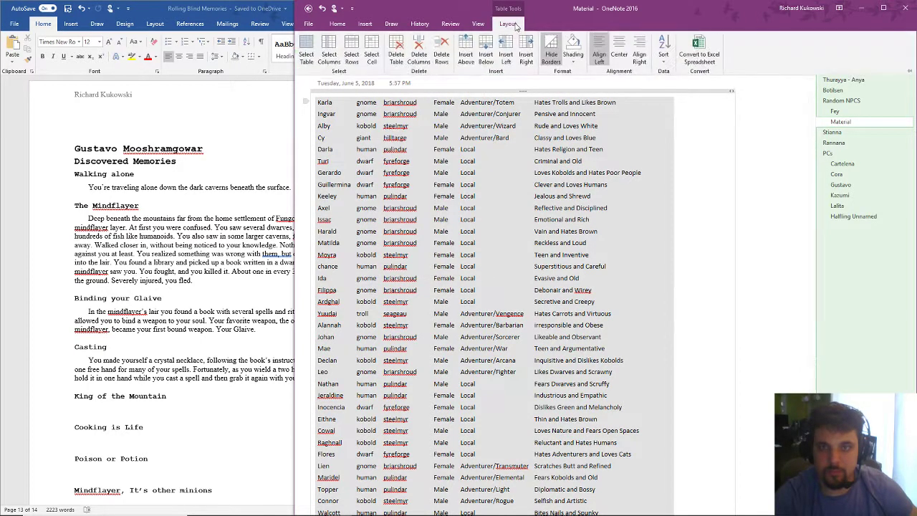
left_click(665, 61)
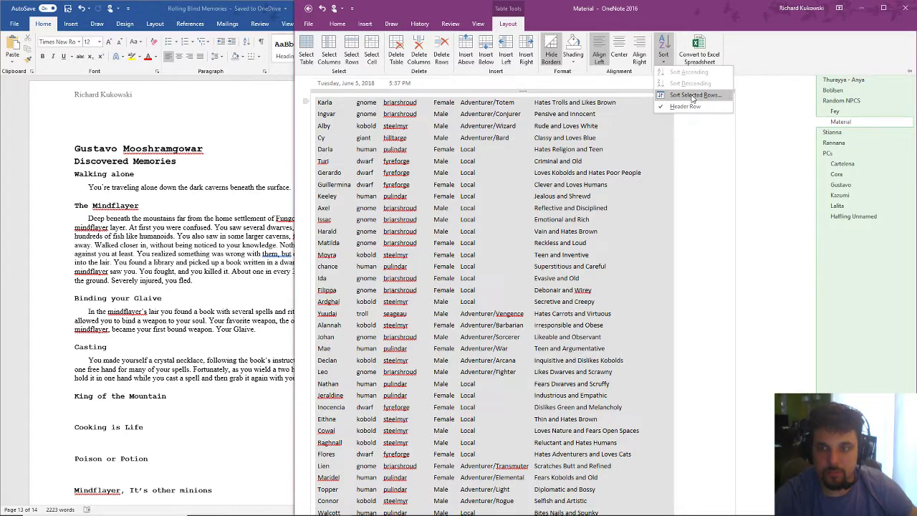
left_click(693, 96)
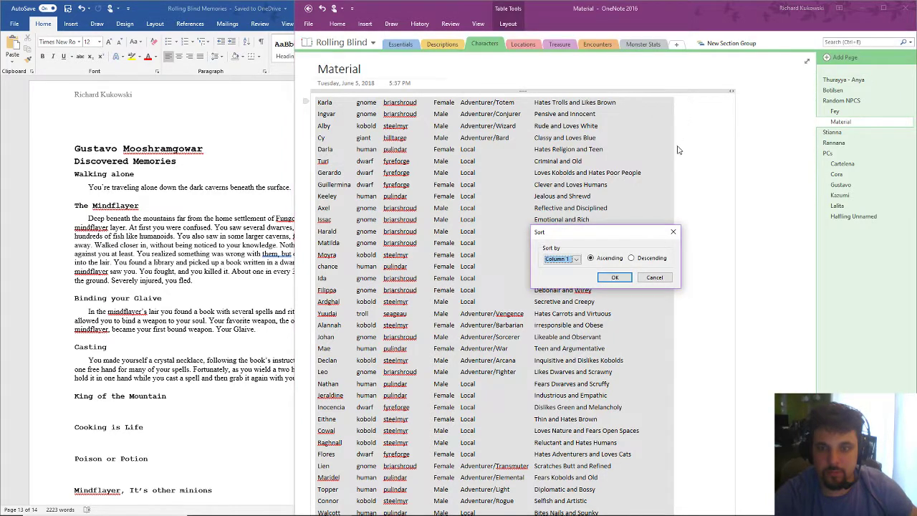
left_click(575, 259)
left_click(561, 275)
left_click(615, 279)
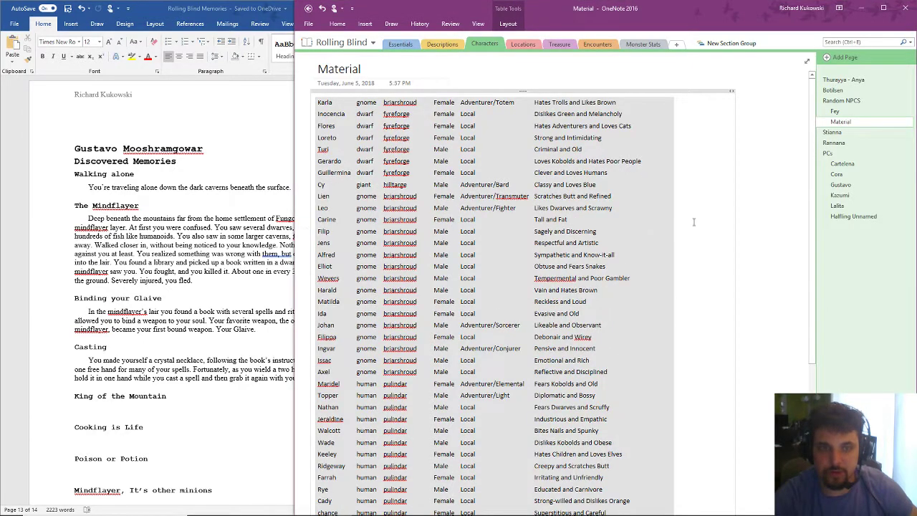
scroll(702, 220, "down", 5)
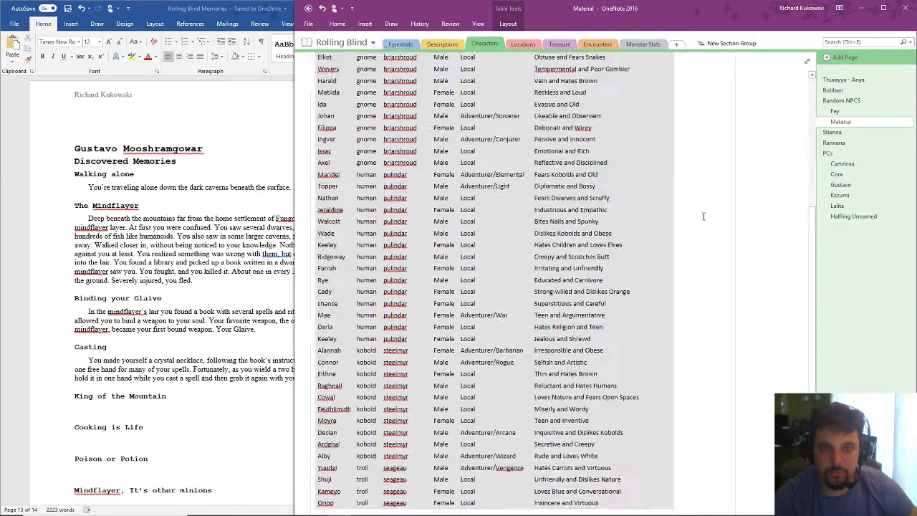
scroll(710, 207, "up", 4)
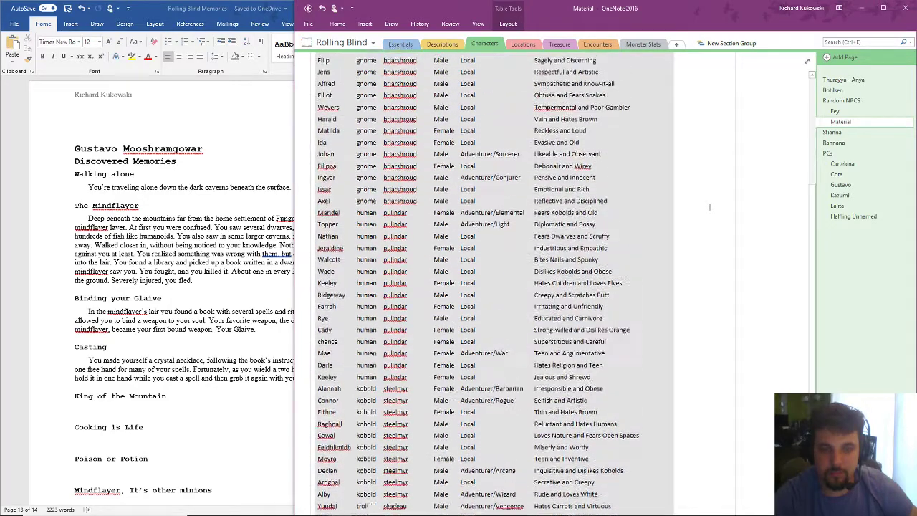
scroll(710, 207, "up", 1)
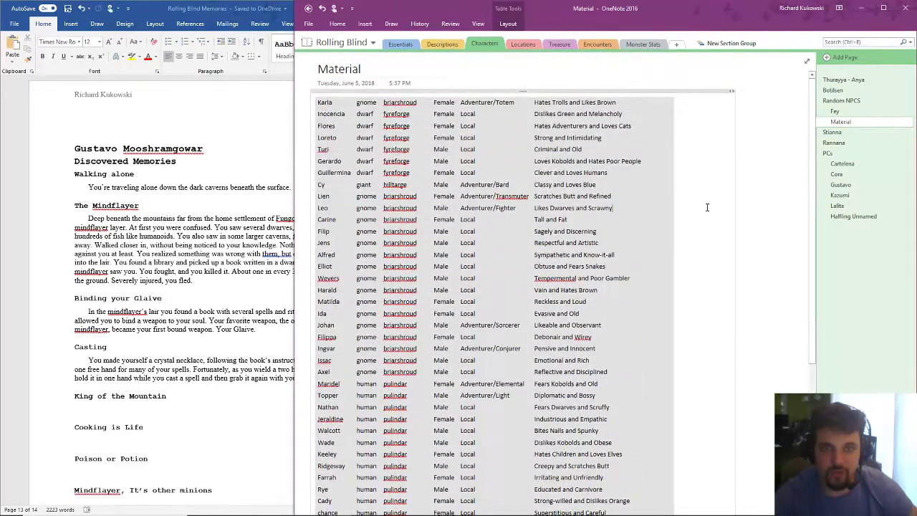
Step: Reselect every row of the Material NPC table and sort the selection again by the second column, ascending
left_click(707, 207)
left_click_drag(331, 100, 668, 467)
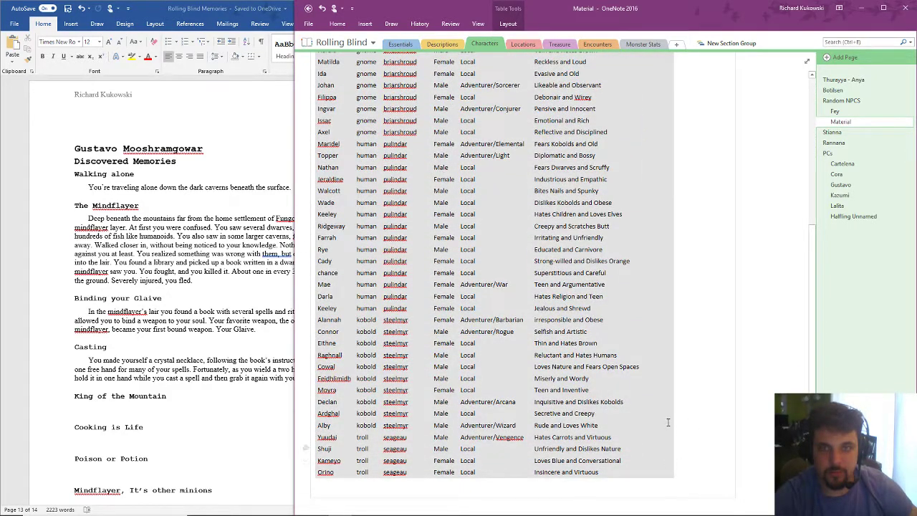
right_click(400, 243)
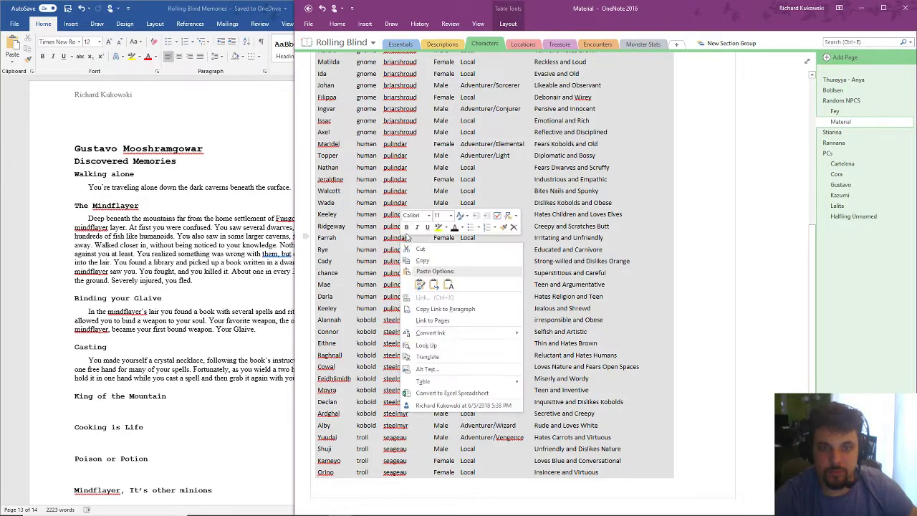
left_click(509, 24)
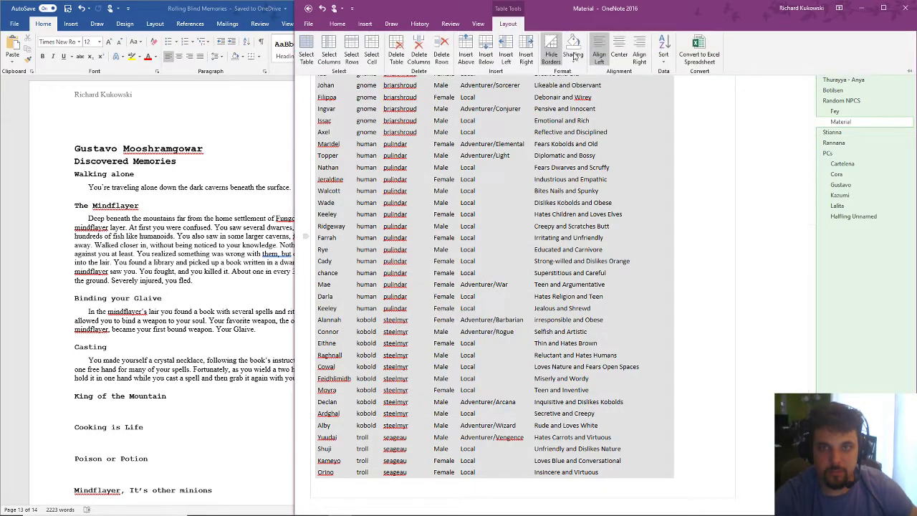
left_click(668, 64)
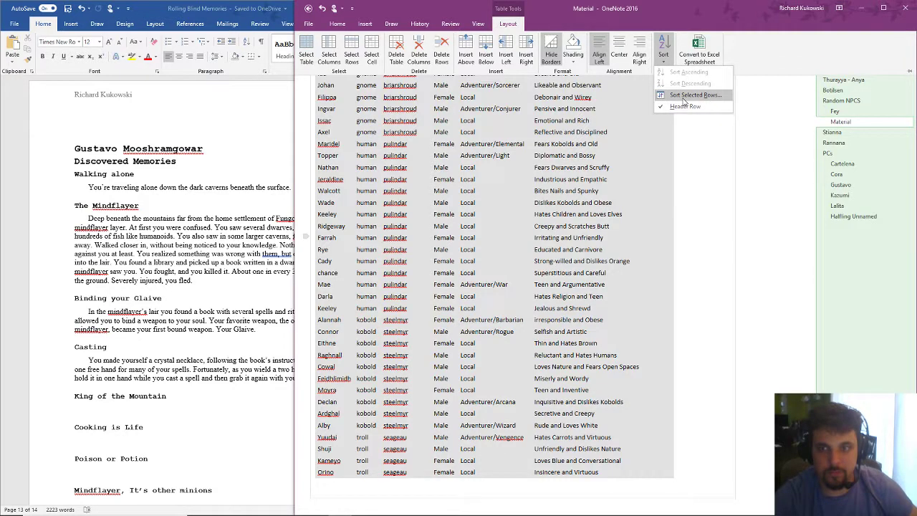
left_click(683, 97)
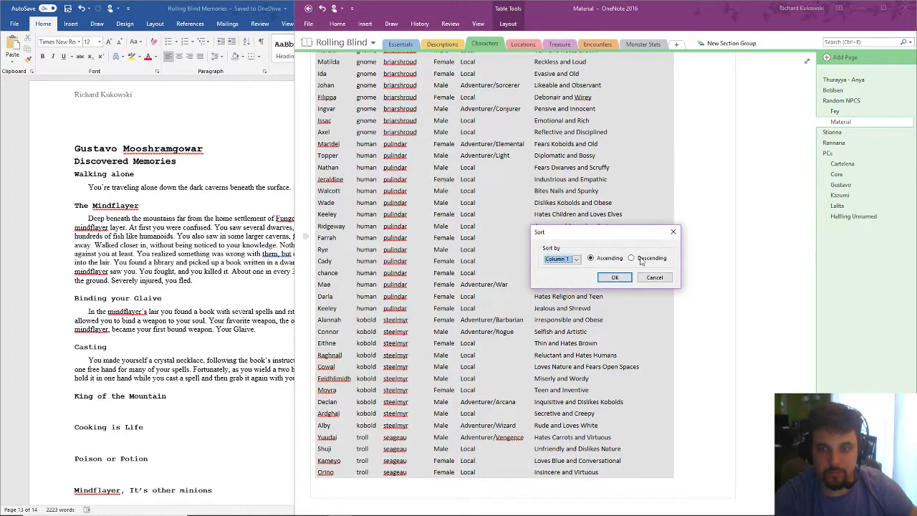
left_click(577, 260)
left_click(562, 272)
left_click(618, 278)
scroll(693, 154, "up", 5)
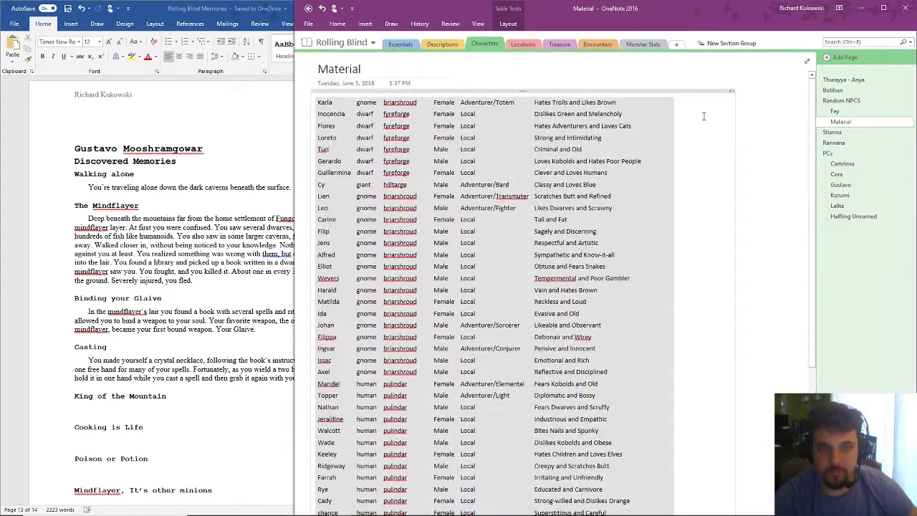
left_click(508, 24)
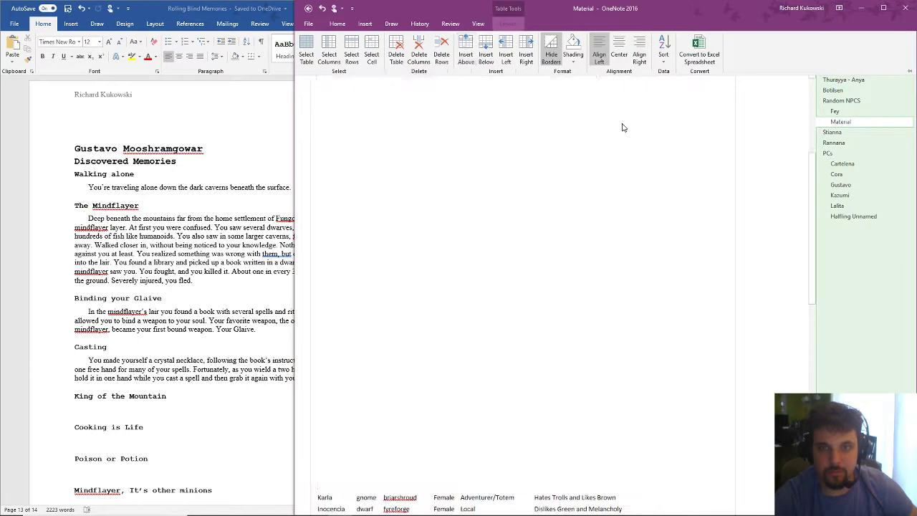
scroll(653, 204, "up", 3)
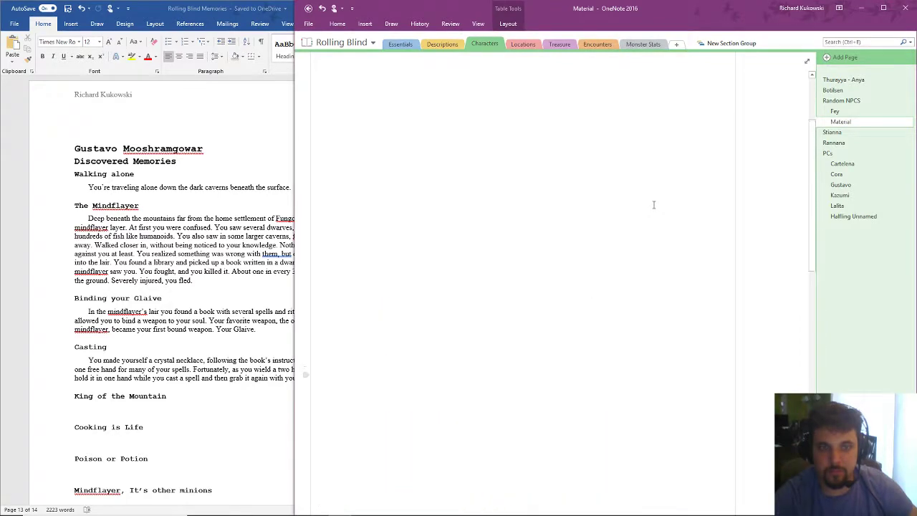
scroll(653, 203, "down", 4)
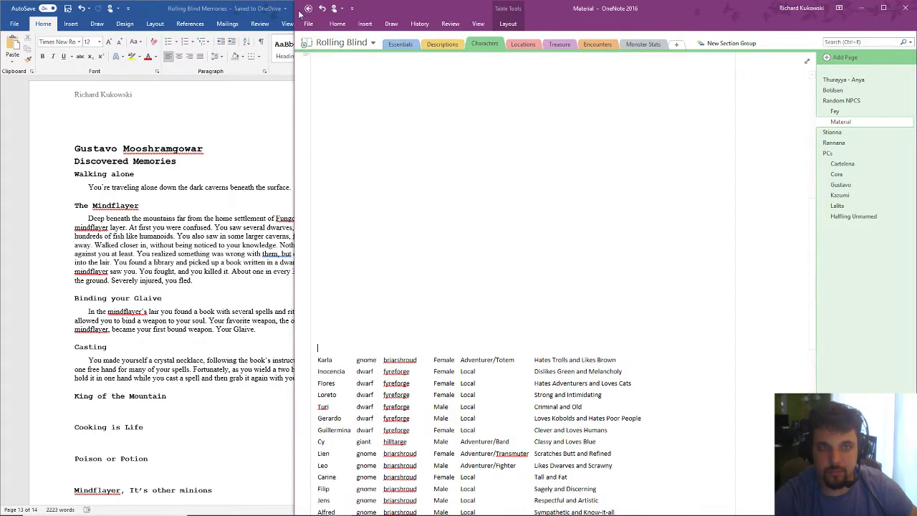
left_click(322, 8)
left_click(404, 116)
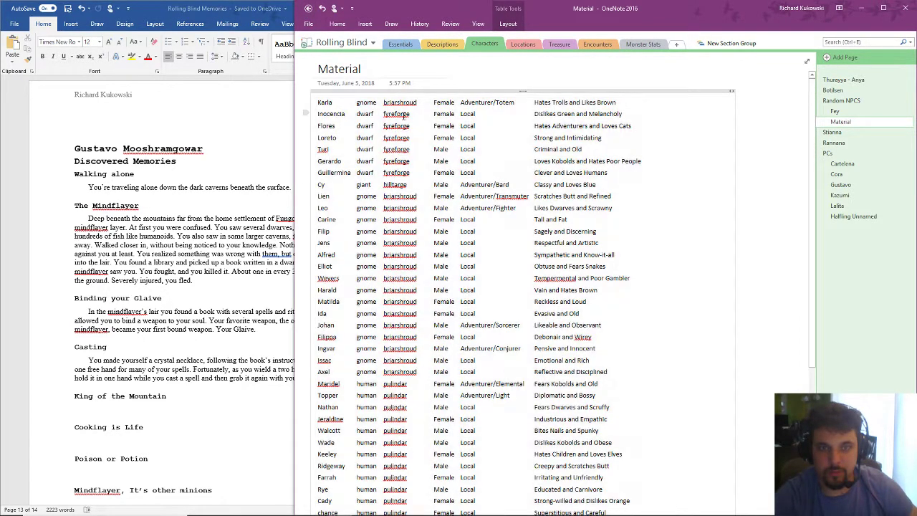
Step: Widen the NPC table's first column slightly and insert an empty row above the table's first row
left_click_drag(352, 103, 363, 103)
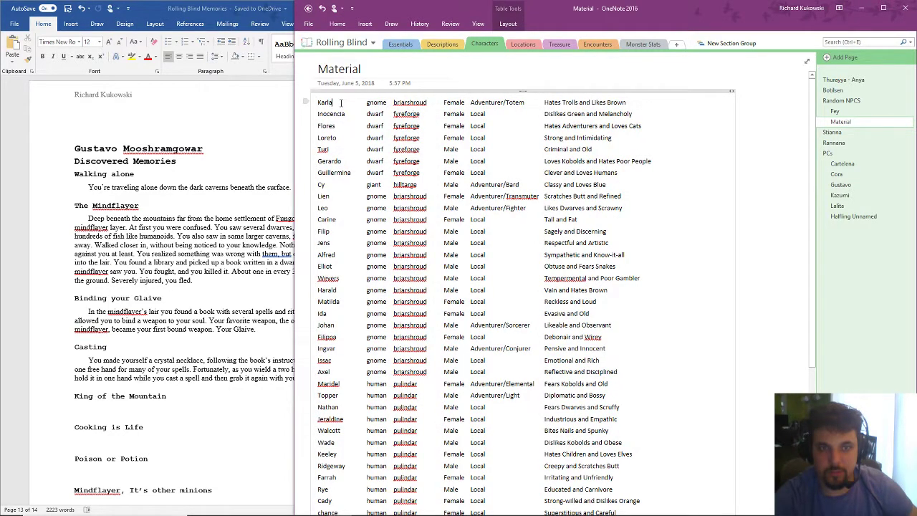
left_click(508, 23)
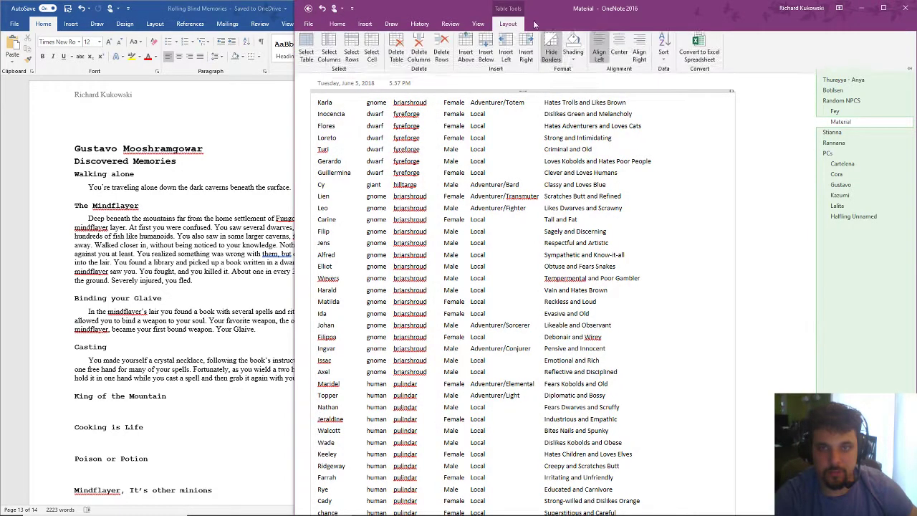
left_click(473, 49)
left_click(339, 105)
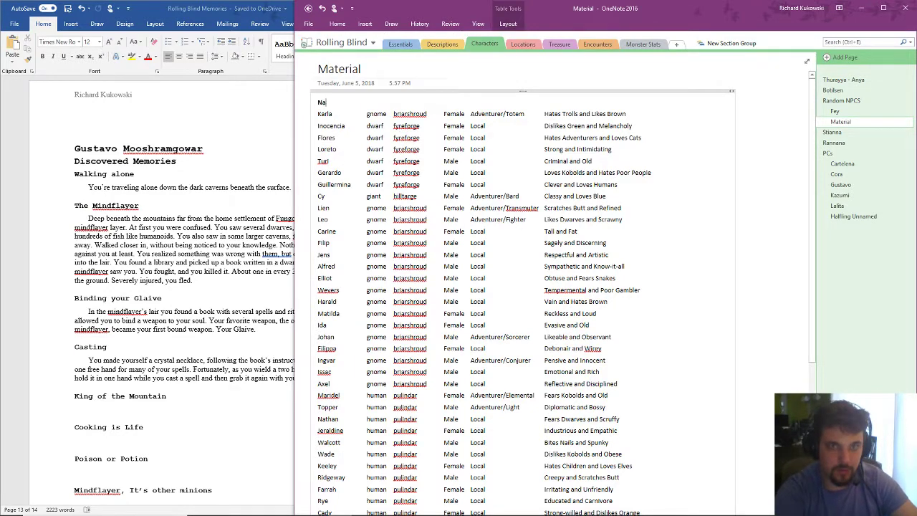
Step: Label the first two cells of the new header row Name and Race
type("Name")
key("Tab")
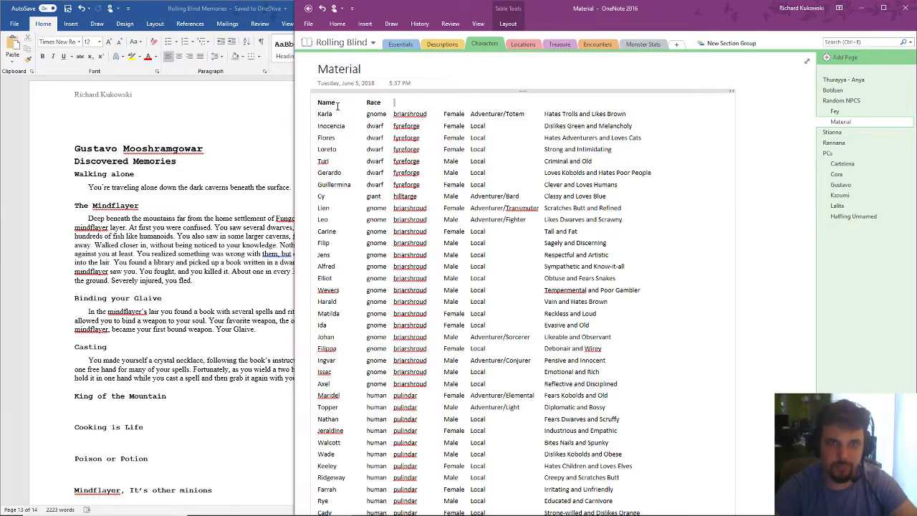
left_click_drag(367, 102, 357, 98)
Step: Replace the second column's header text with "Speicies"
left_click(387, 106)
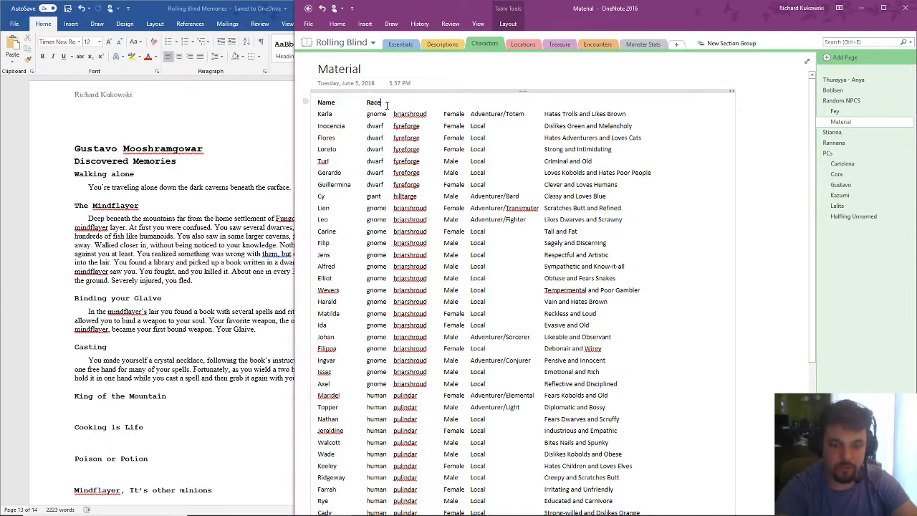
key("BackSpace")
key("BackSpace")
key("BackSpace")
key("BackSpace")
type("Sp")
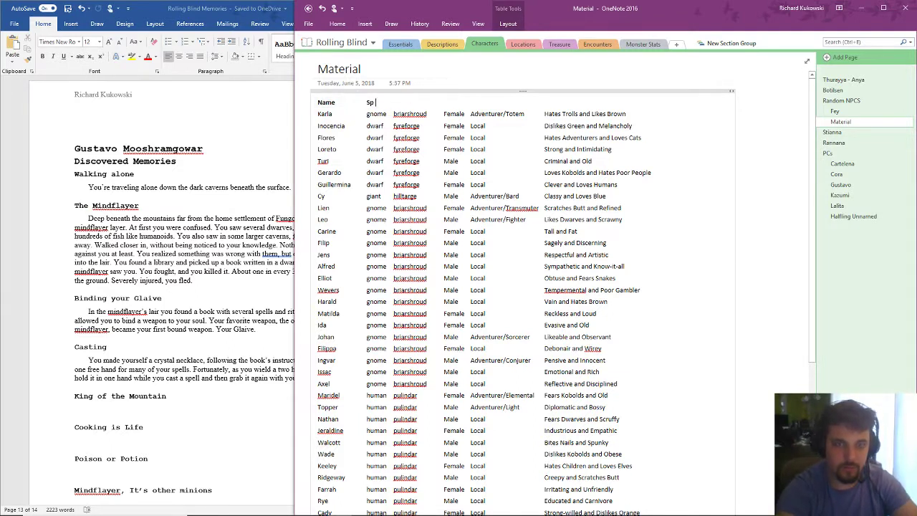
type("eci")
key("BackSpace")
key("BackSpace")
key("BackSpace")
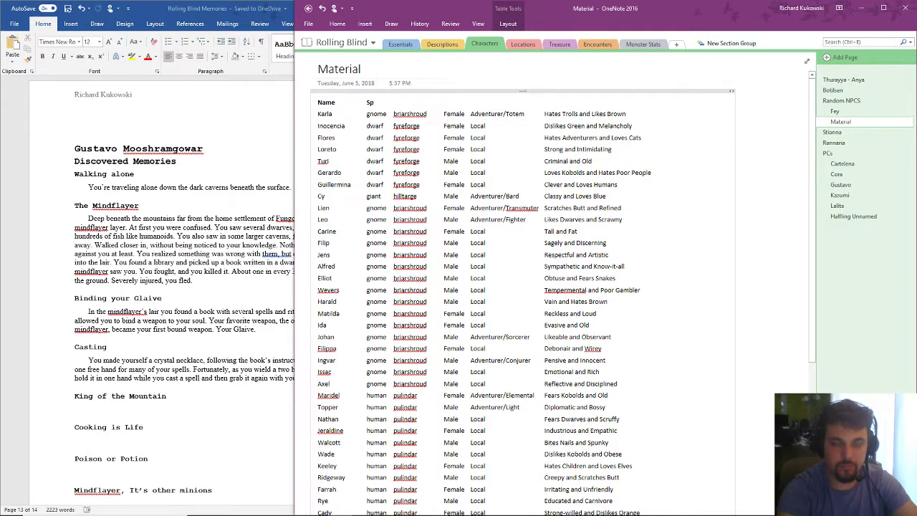
type("ecies")
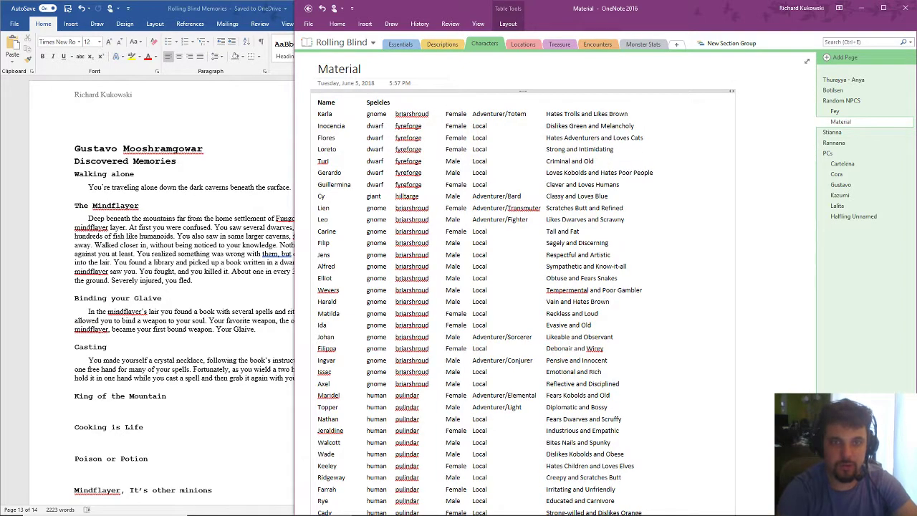
Step: Head the third column Race in bold and the fourth column Gender
key("Tab")
type("Ra")
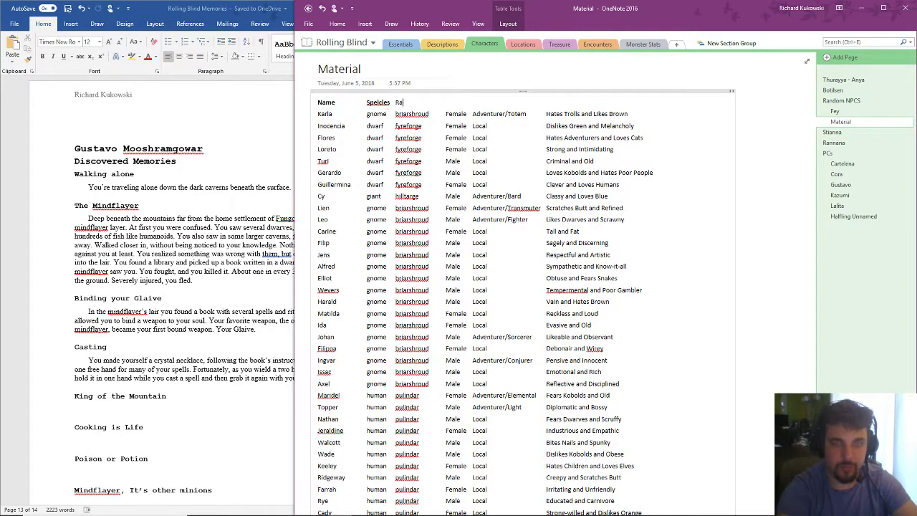
key("BackSpace")
key("BackSpace")
key("BackSpace")
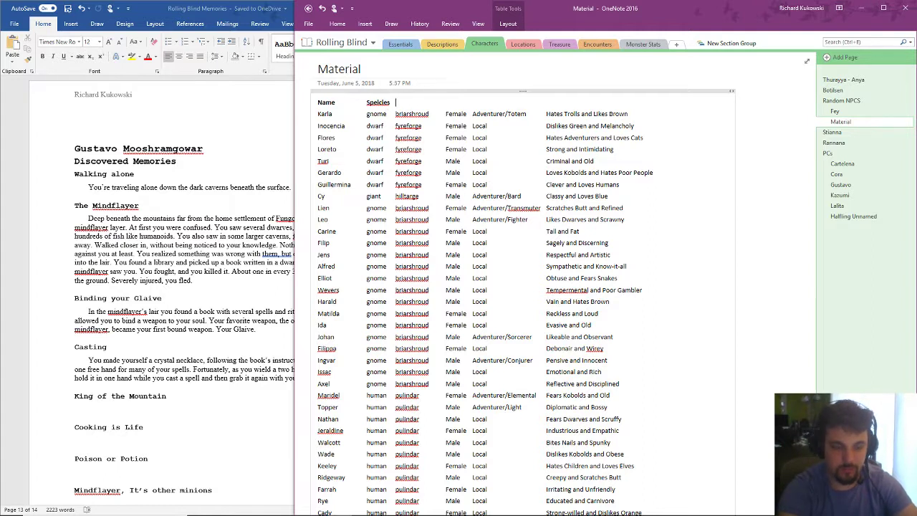
type("Race")
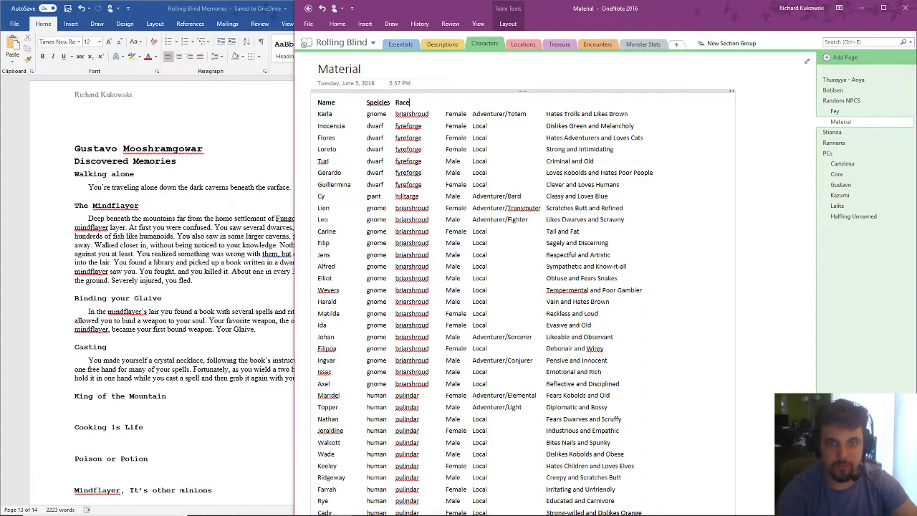
type("Gender")
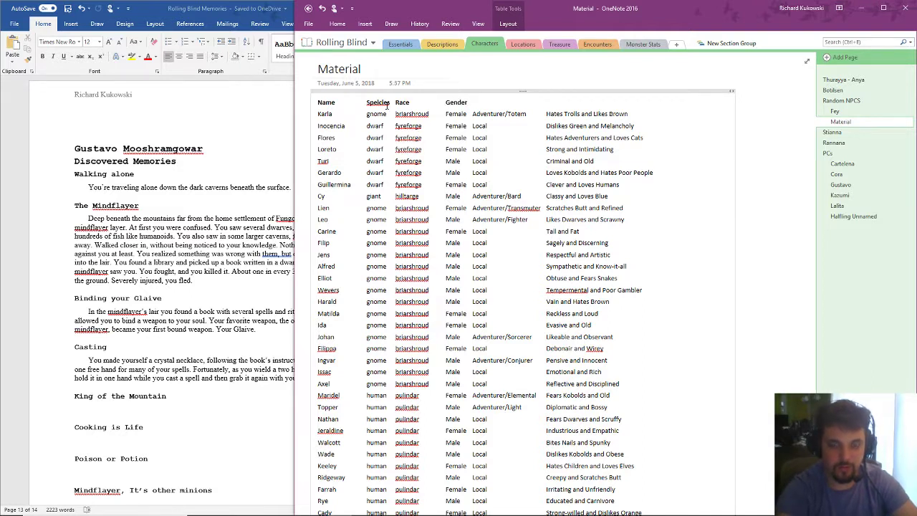
Step: Complete the header row by labelling the fifth column Job and the sixth column Other
type("J")
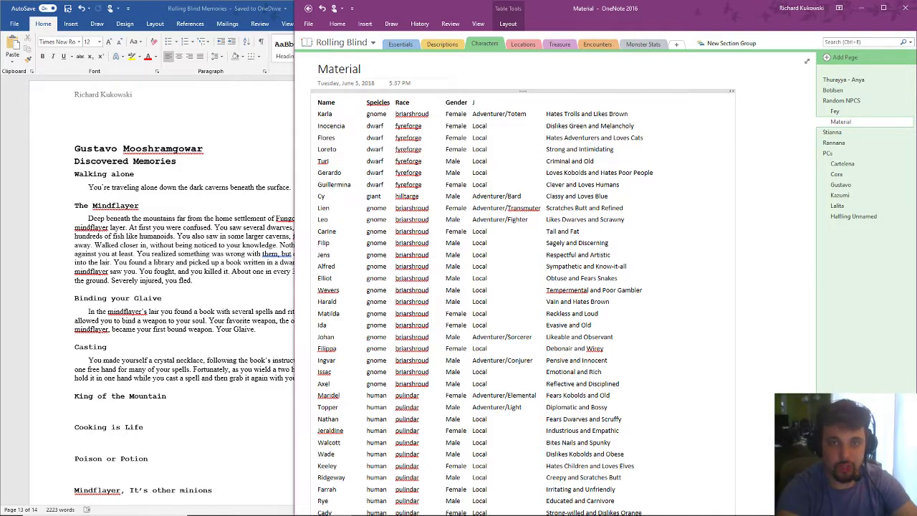
key("BackSpace")
key("BackSpace")
type("J")
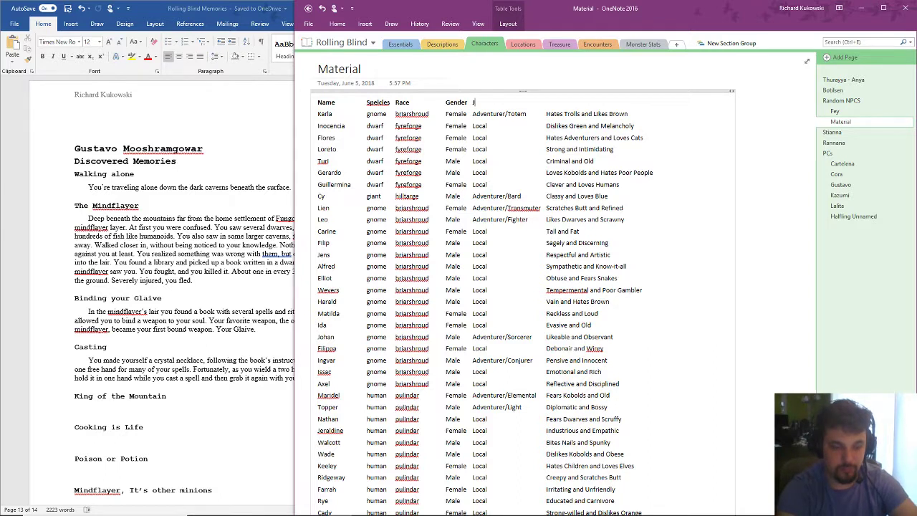
type("ob")
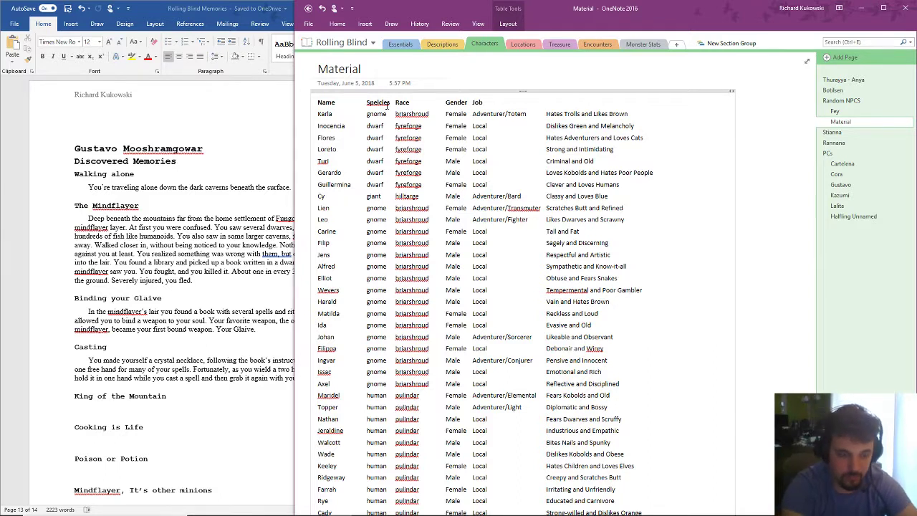
key("Tab")
type("Other")
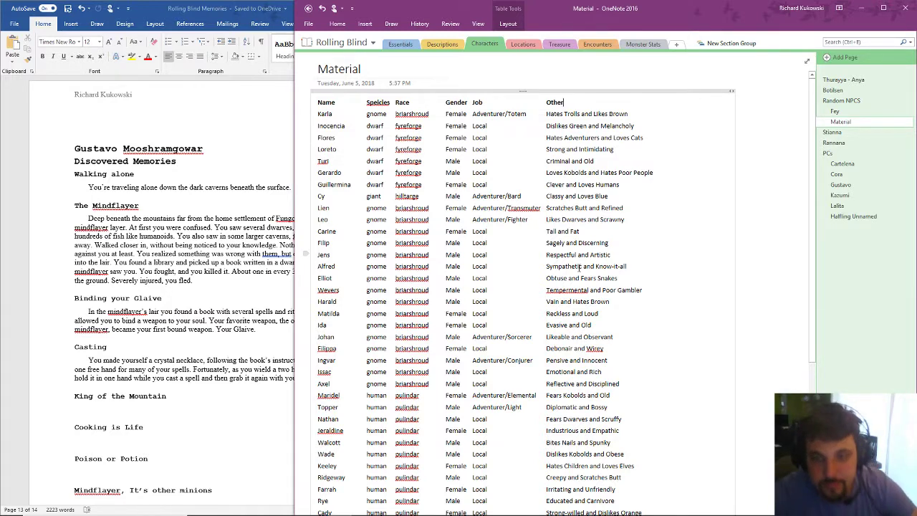
Step: Correct the misspelled trait in the "Poor Gambler" row to "Temperamental" and check the spelling suggestions for "Transmuter"
right_click(565, 290)
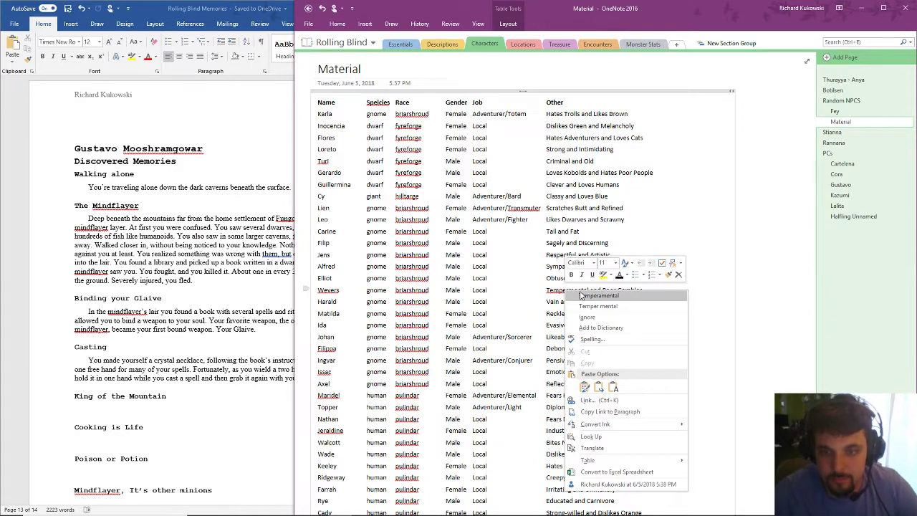
left_click(589, 297)
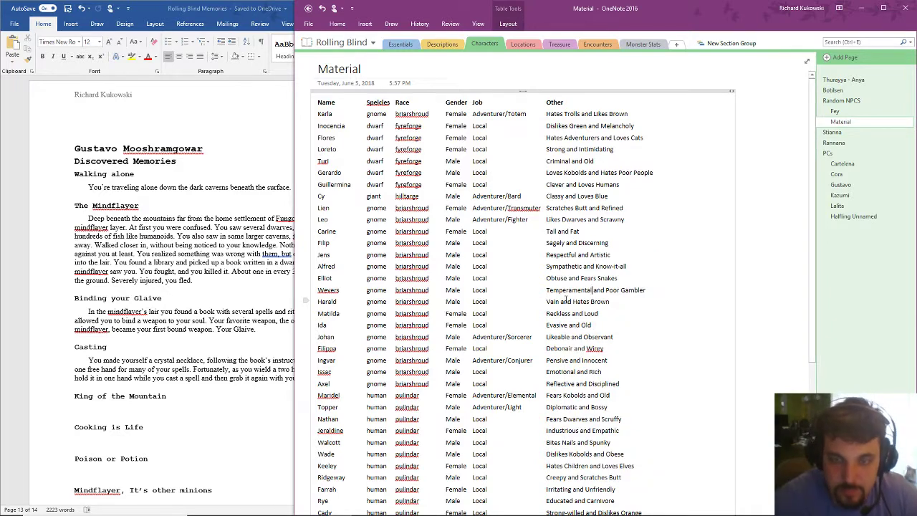
right_click(522, 208)
left_click(497, 253)
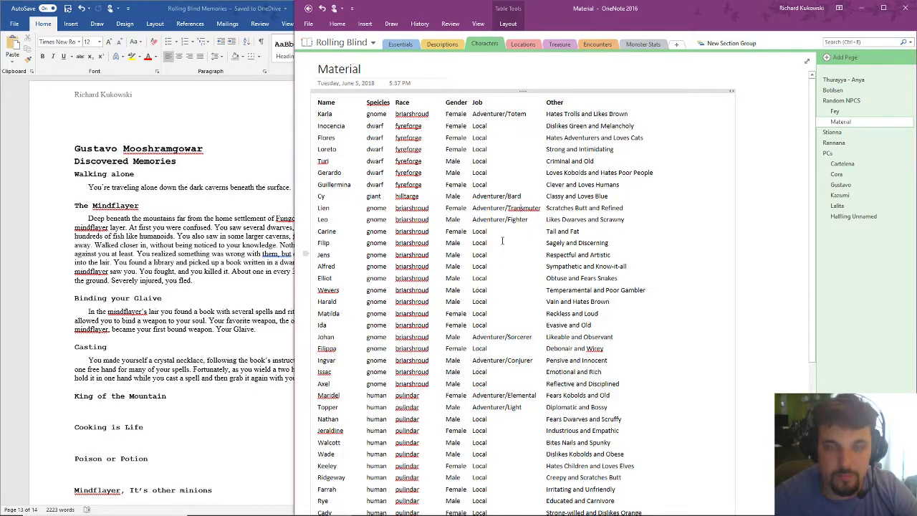
scroll(502, 241, "down", 3)
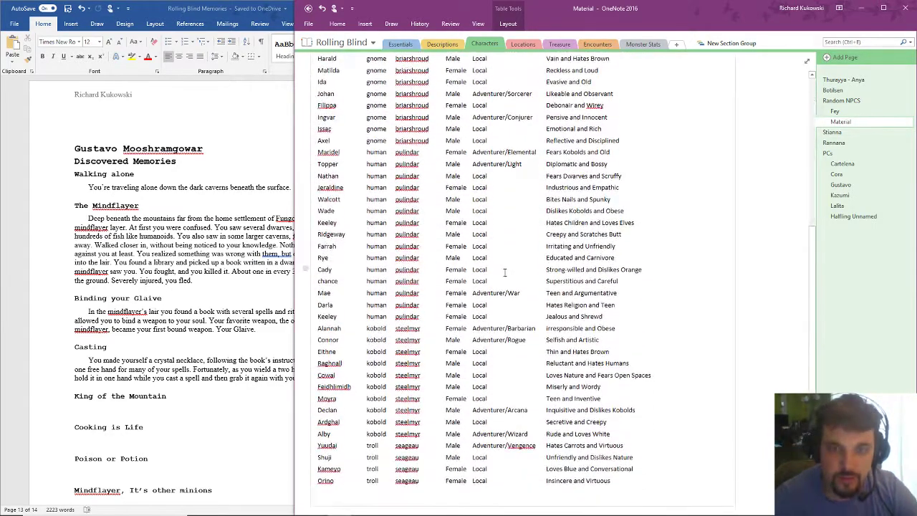
scroll(504, 272, "up", 3)
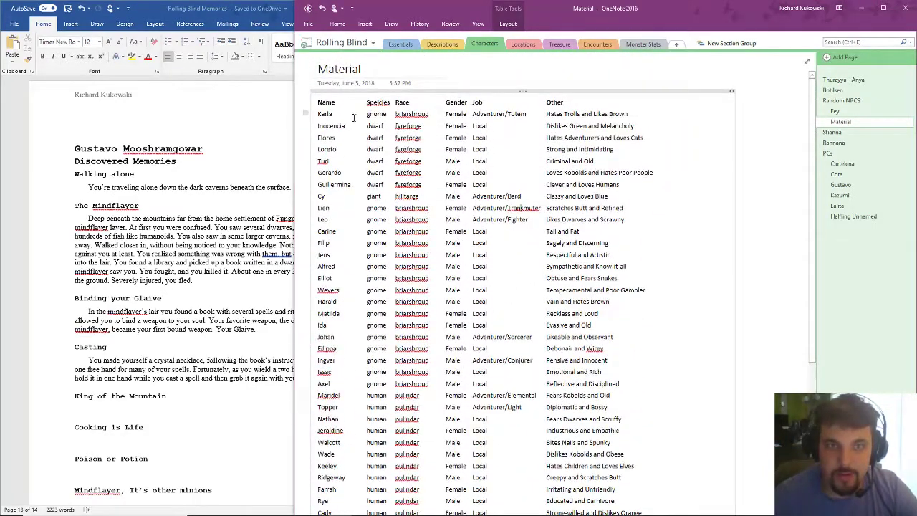
left_click(508, 23)
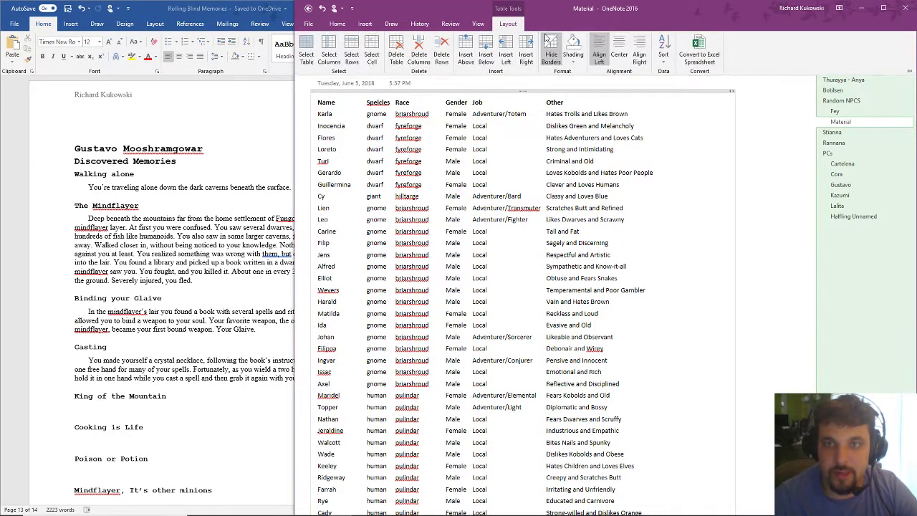
left_click(352, 116)
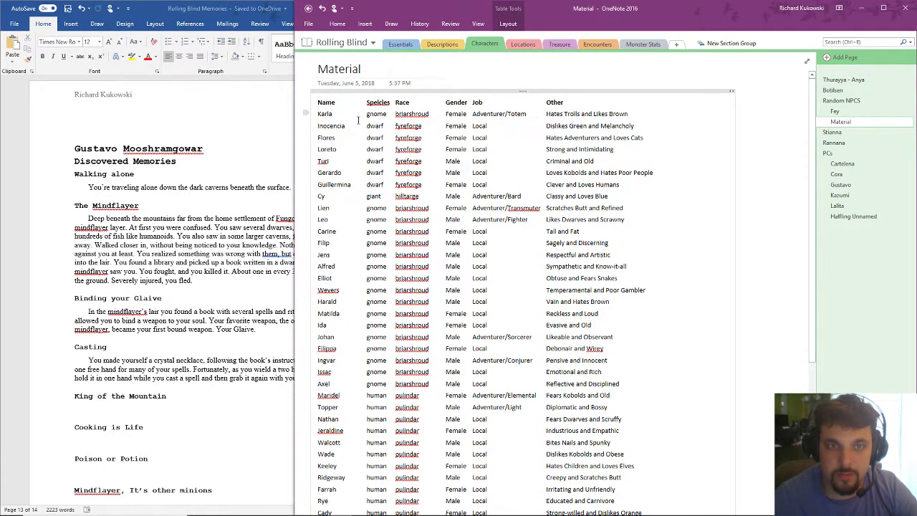
Step: Select the whole Material table from the header to the last row and sort it by Column 2 in ascending order
left_click_drag(359, 118, 498, 208)
left_click_drag(336, 102, 653, 479)
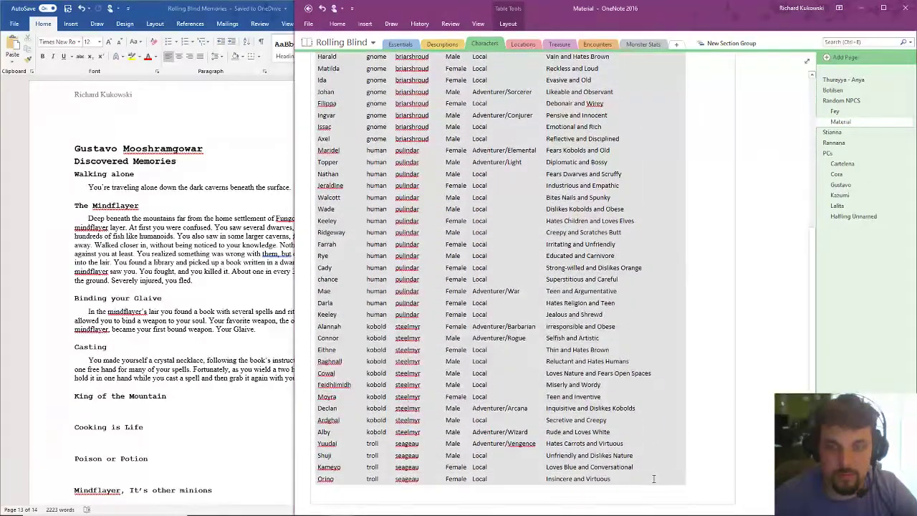
left_click(508, 23)
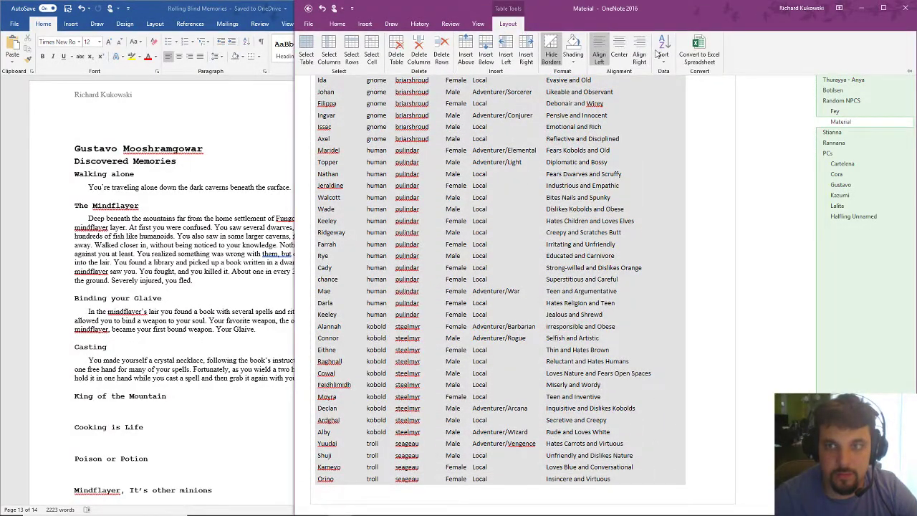
left_click(660, 55)
left_click(677, 95)
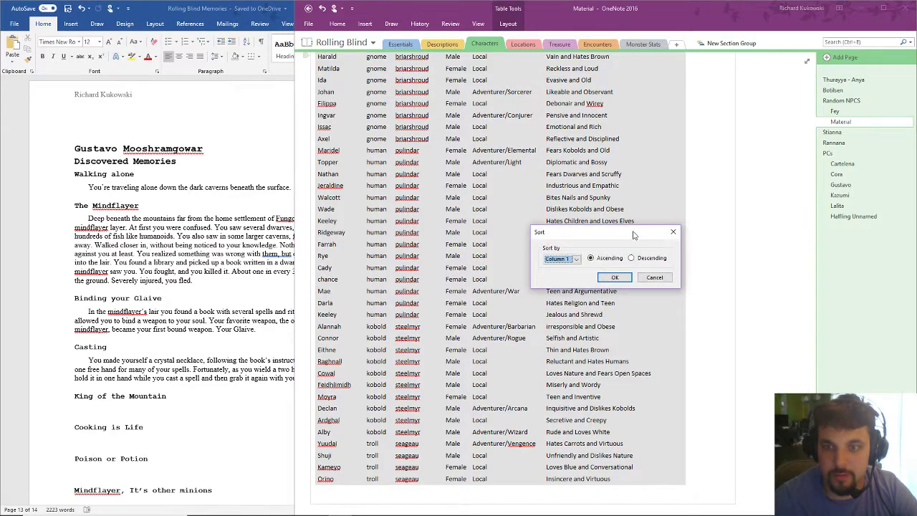
left_click(576, 259)
left_click(559, 276)
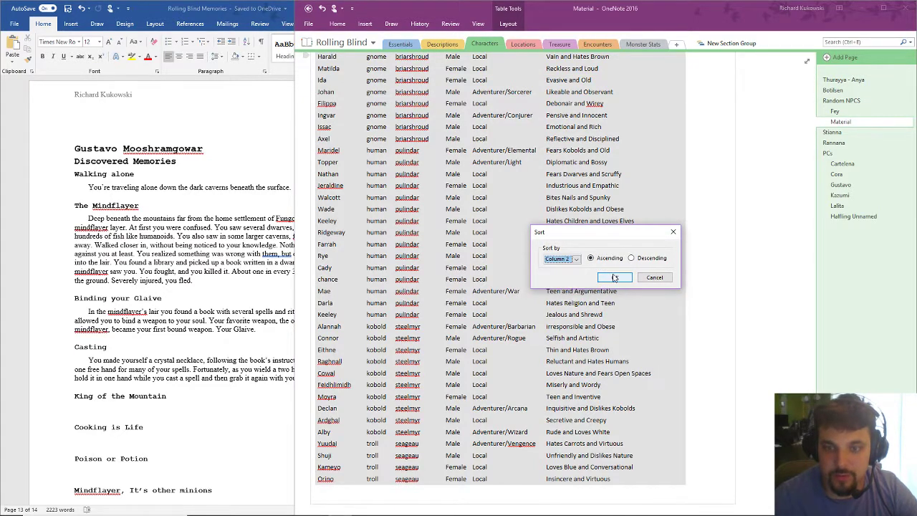
left_click(614, 279)
Step: Review the sorted Material table from the first row to the last and clear the selection
scroll(726, 220, "up", 3)
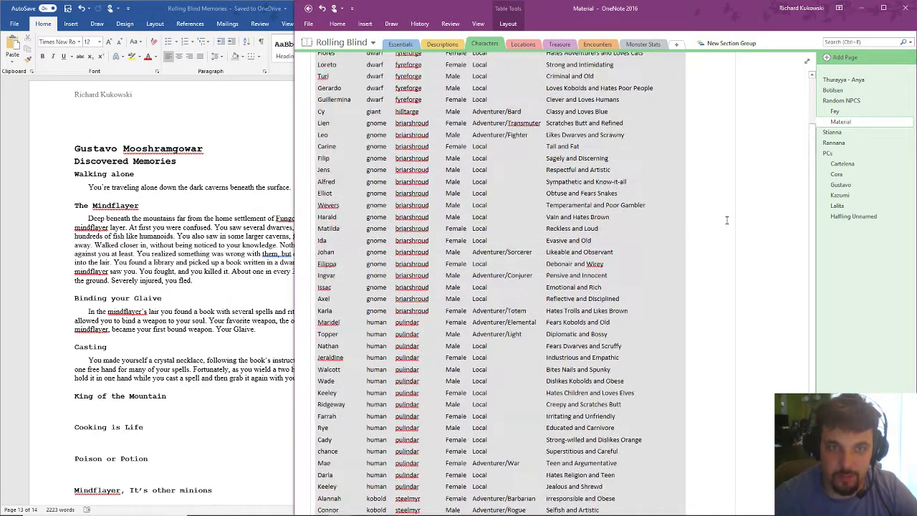
scroll(727, 220, "down", 5)
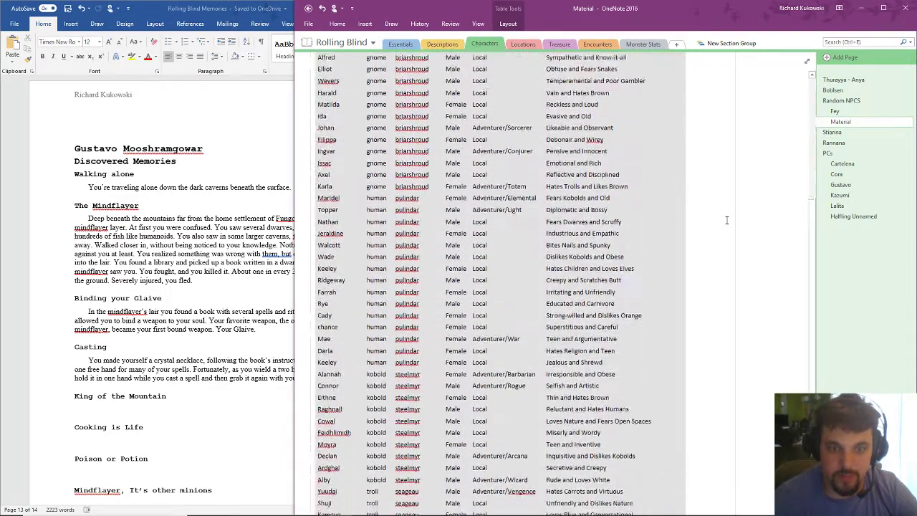
scroll(726, 220, "up", 5)
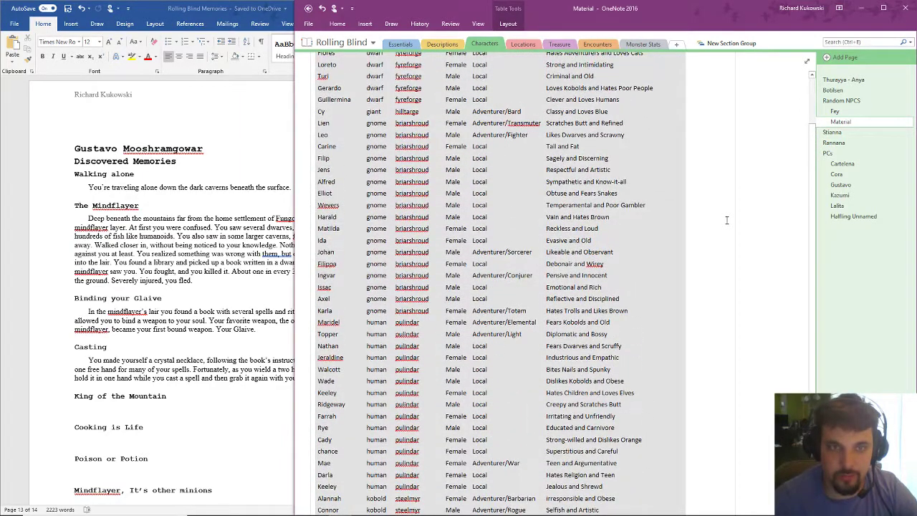
scroll(727, 220, "up", 5)
scroll(726, 220, "down", 12)
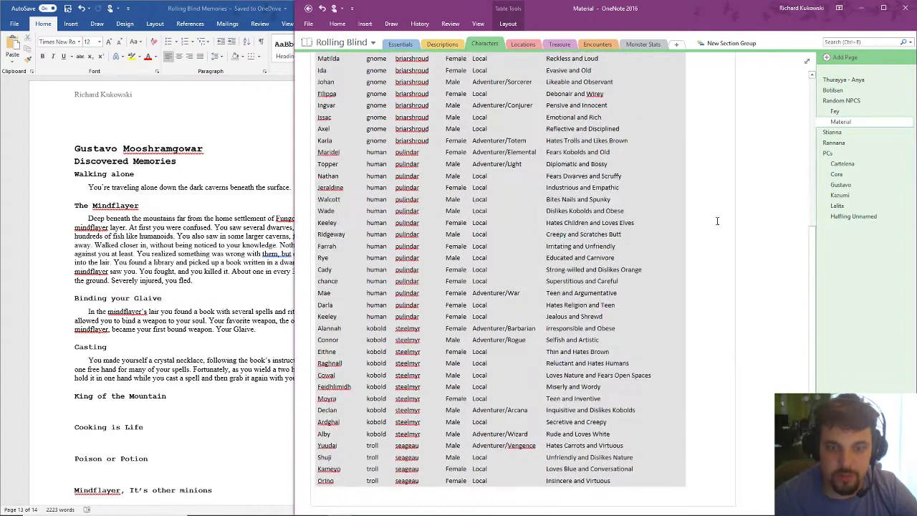
left_click(696, 438)
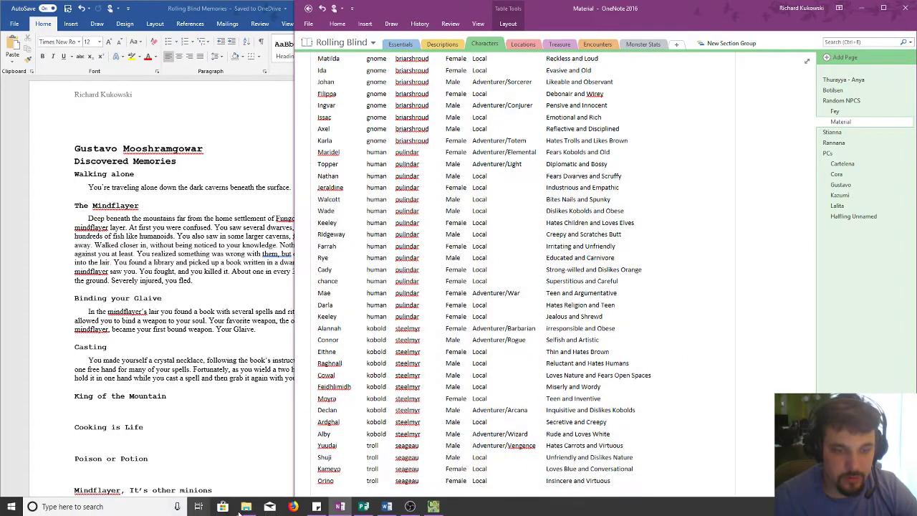
Step: Switch to Cityographer and open the customer list of The Amber Flame inn
left_click(433, 507)
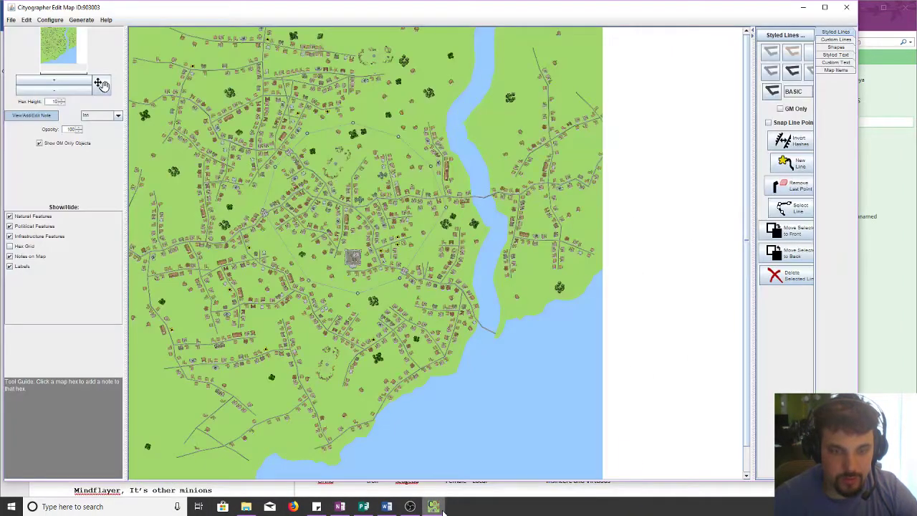
left_click(299, 115)
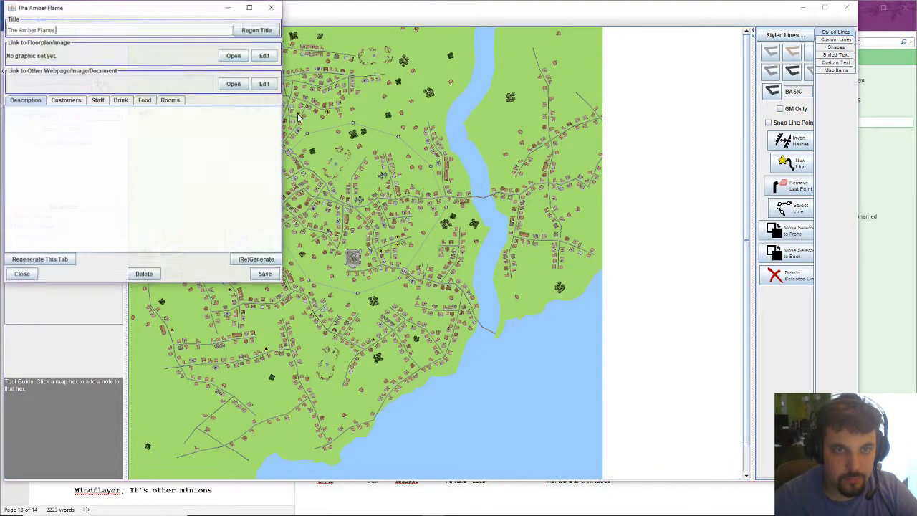
left_click(66, 100)
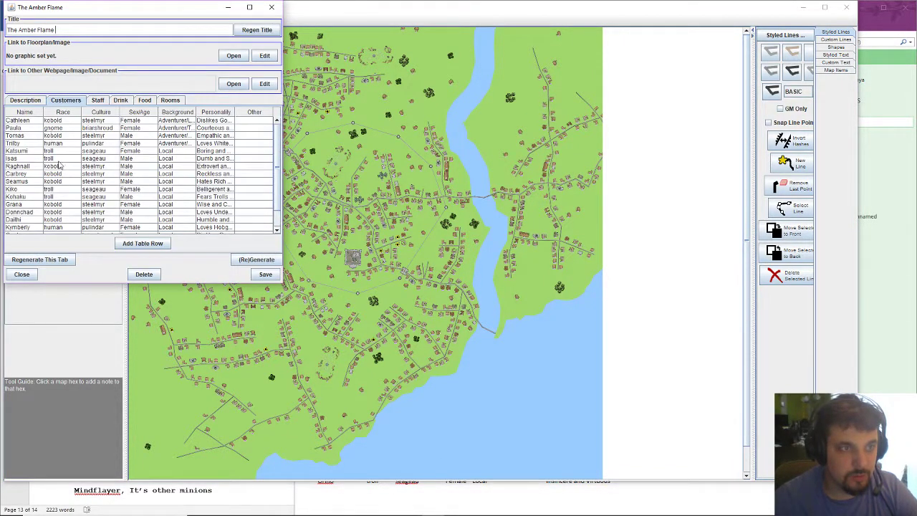
Step: Regenerate the inn's customer list four times, checking the races in each new set
left_click(40, 259)
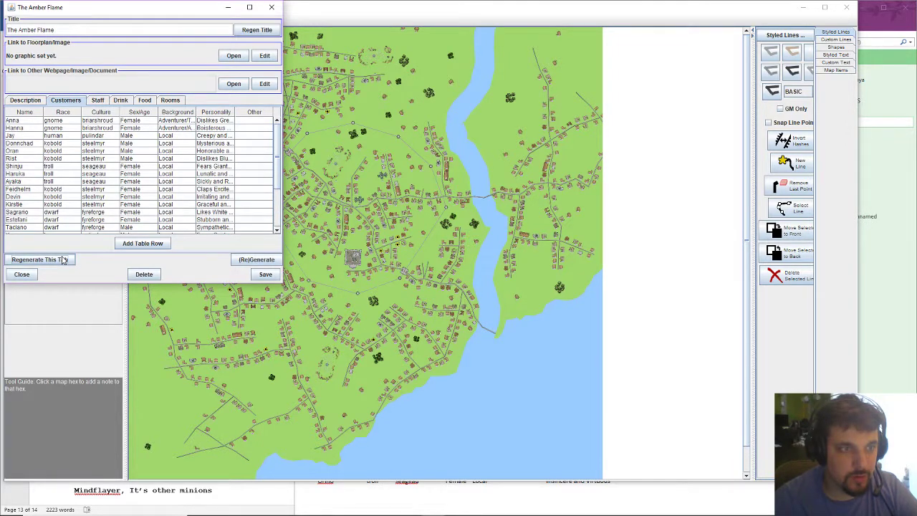
scroll(73, 230, "down", 3)
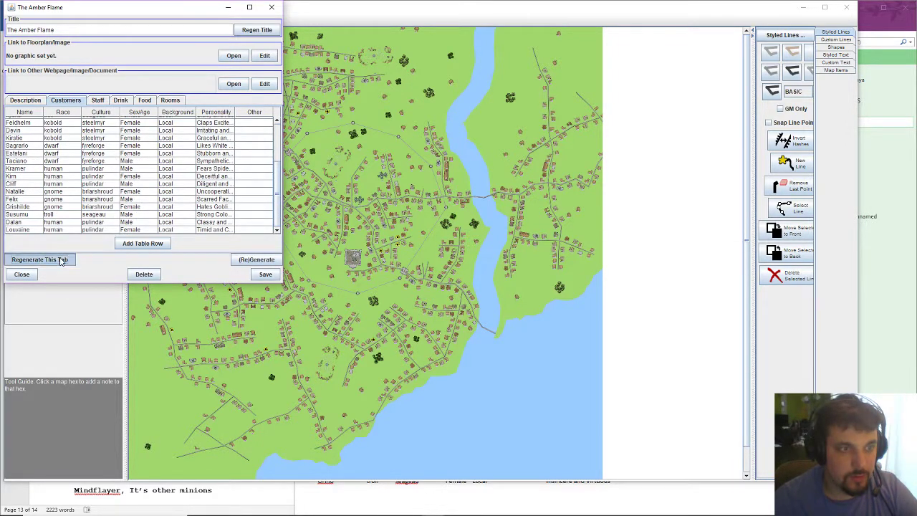
left_click(61, 261)
scroll(68, 219, "down", 3)
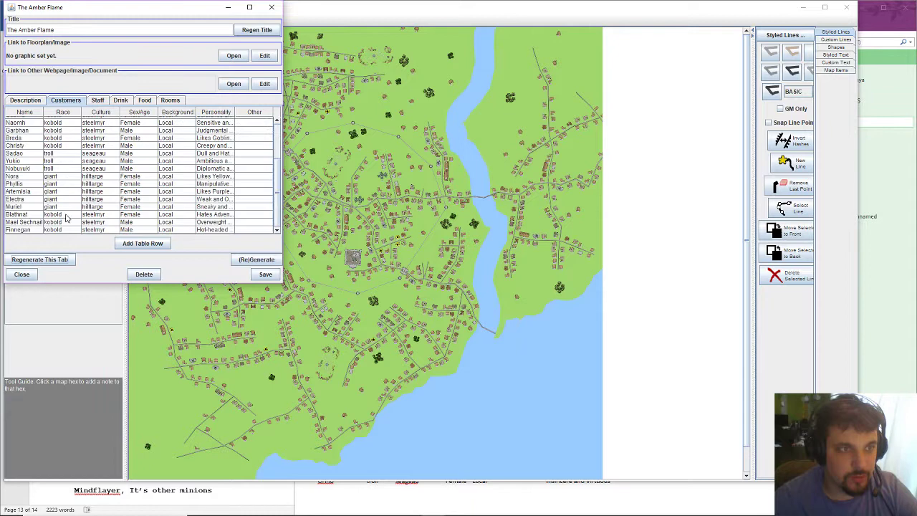
left_click(60, 261)
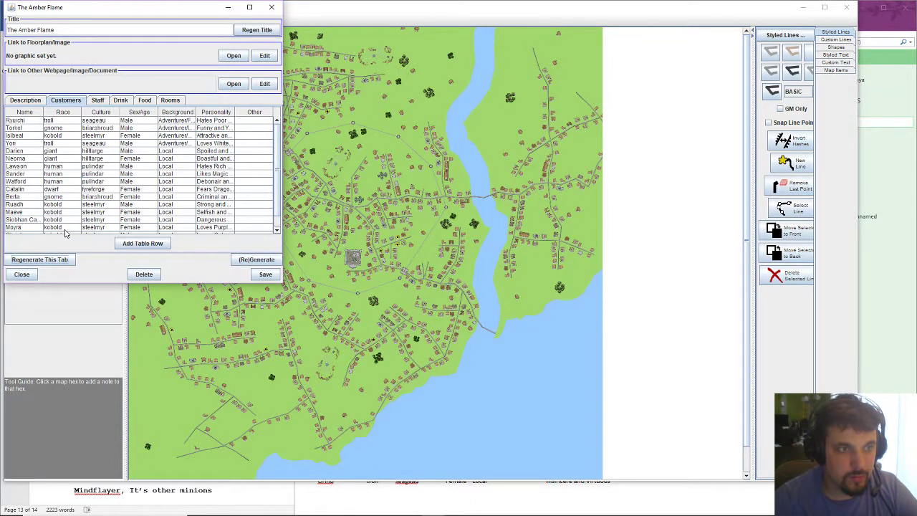
scroll(65, 229, "down", 1)
left_click(62, 261)
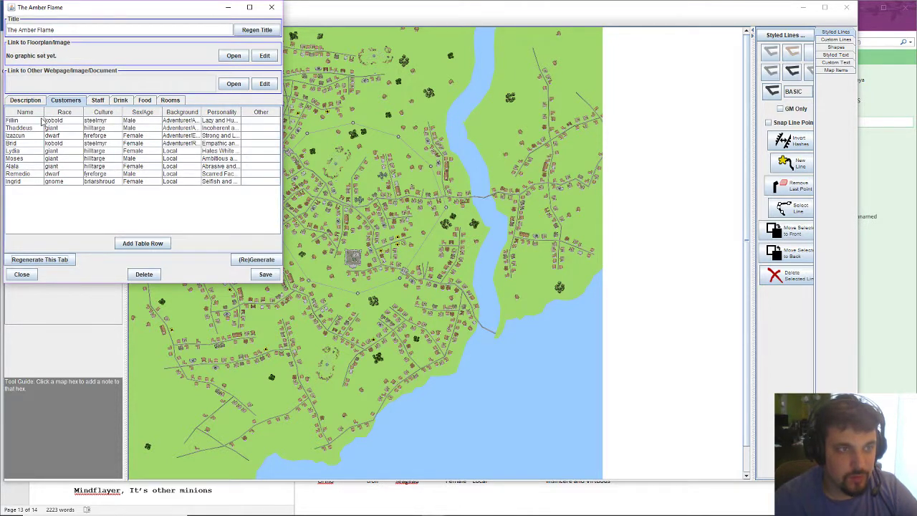
Step: Copy all generated customer rows, from Fillin to Ingrid, and paste them below the Material table's last row in OneNote
left_click_drag(42, 122, 81, 187)
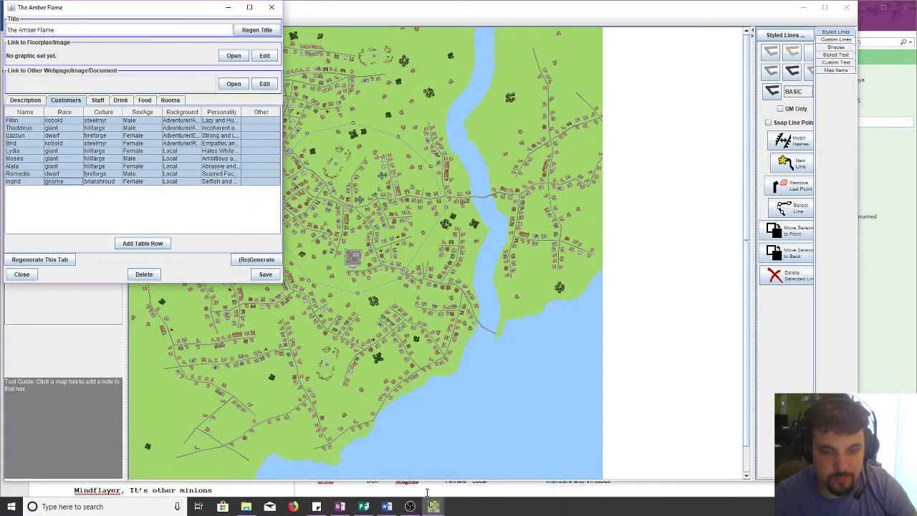
left_click(435, 491)
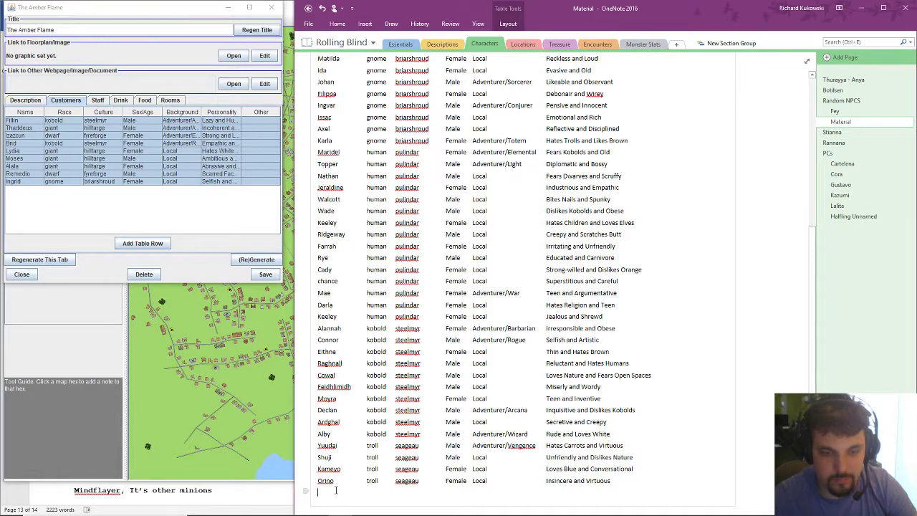
type("Fillin\tkobold\tsteelmyr\tMale\tAdventurer/Assasin\tLazy and Humble Thaddeus\tgiant\thillrarge\tMale\tAdventurer/Assasin\tIncoherent and Dumb Izazcun\tdwarf\tfyreforge\tFemale\tAdventurer/Enchanter\tStrong and Loves Rogath Brid\tkobold\tsteelmyr\tFemale\tAdventurer/Rogue\tEmpathic and Bites lip Lydia\tgiant\thillrarge\tFemale\tLocal\tHates White and Touchy Moses\tgiant\thillrarge\tMale\tLocal\tAmbitious and Shallow Alala\tgiant\thillrarge\tFemale\tLocal\tAbrasive and Heavily-Tattooed Remedio\tdwarf\tfyreforge\tMale\tLocal\tScarred Face and Determined Ingrid\tgnome\tbriarshroud\tFemale\tLocal\tSelfish and Hates Goblins")
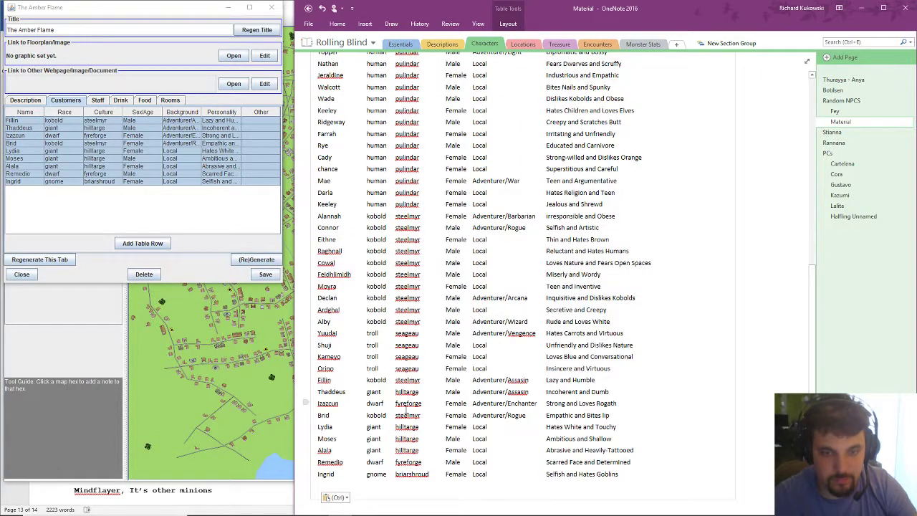
Step: Regenerate the inn's customers five more times and compare the new set with the people already in the Material table
left_click(65, 260)
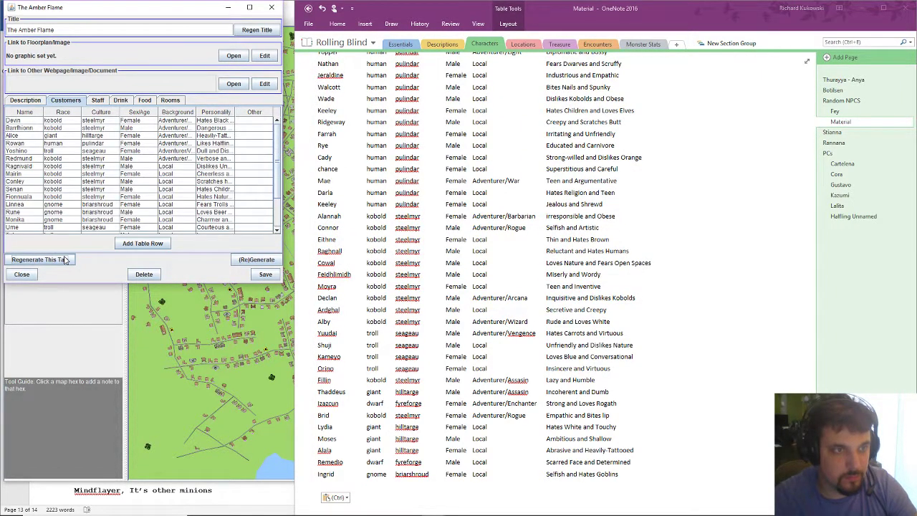
left_click(65, 260)
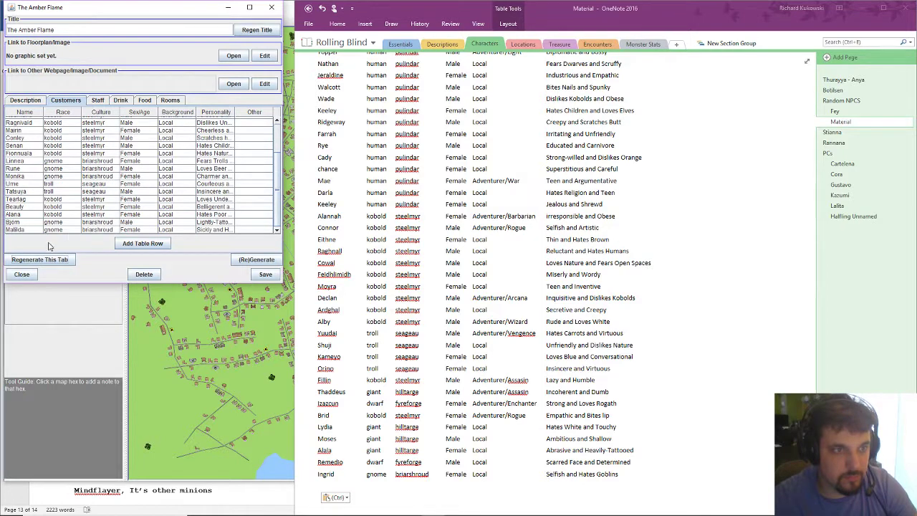
left_click(48, 259)
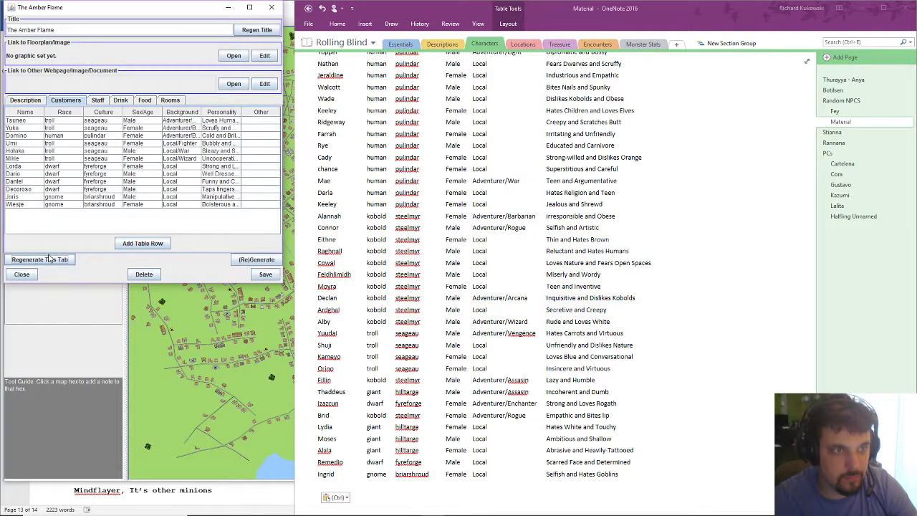
left_click(48, 259)
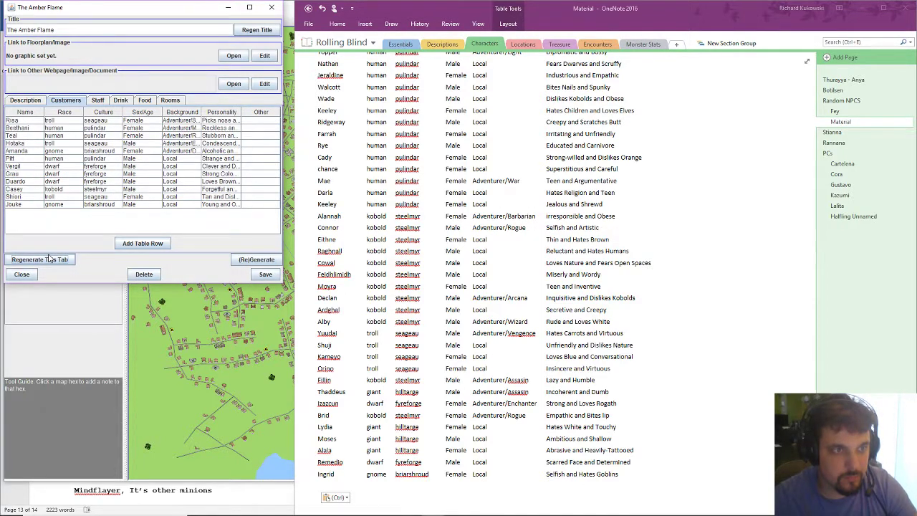
left_click(49, 258)
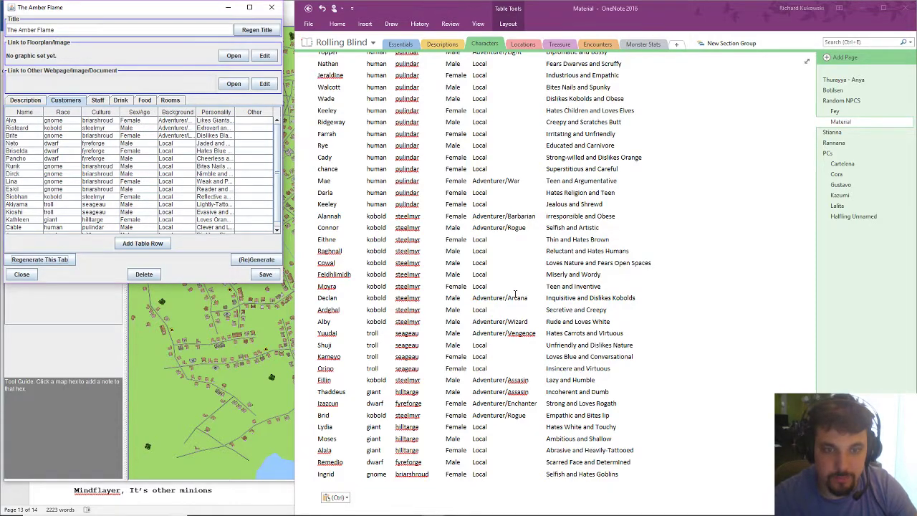
scroll(515, 294, "up", 10)
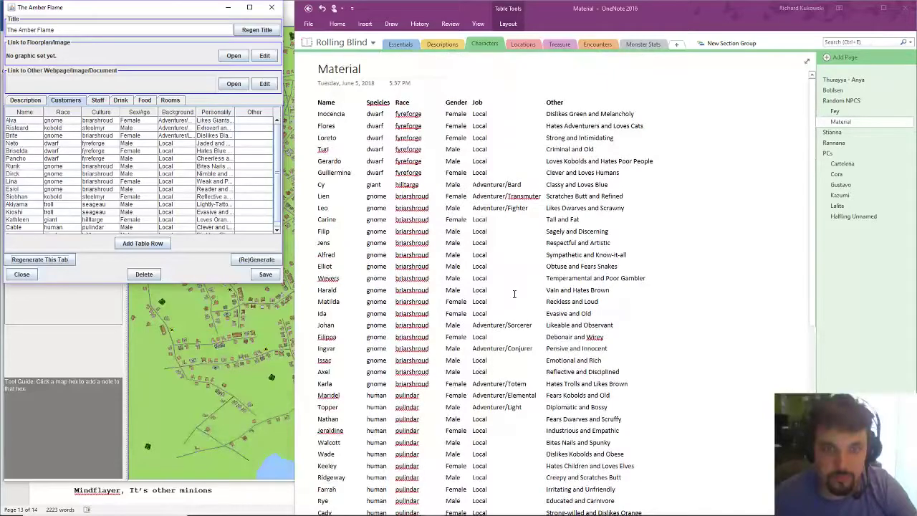
scroll(514, 294, "down", 10)
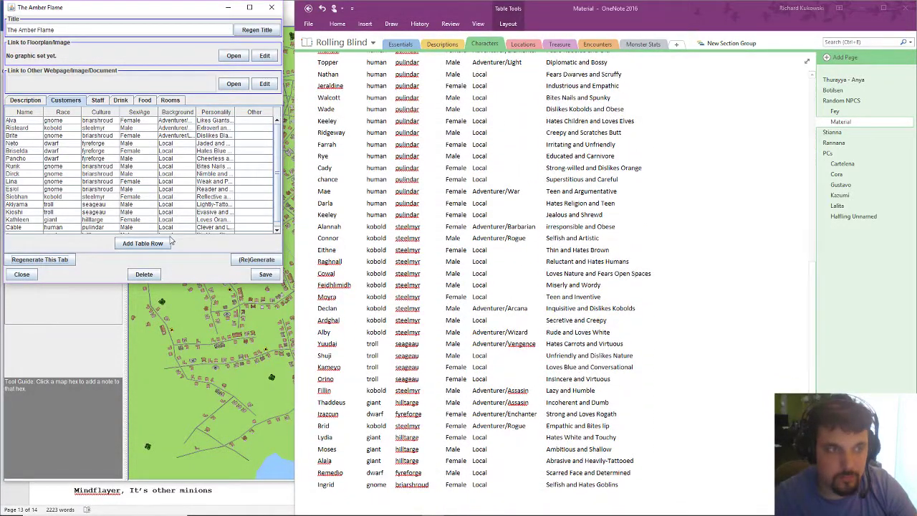
scroll(75, 226, "down", 1)
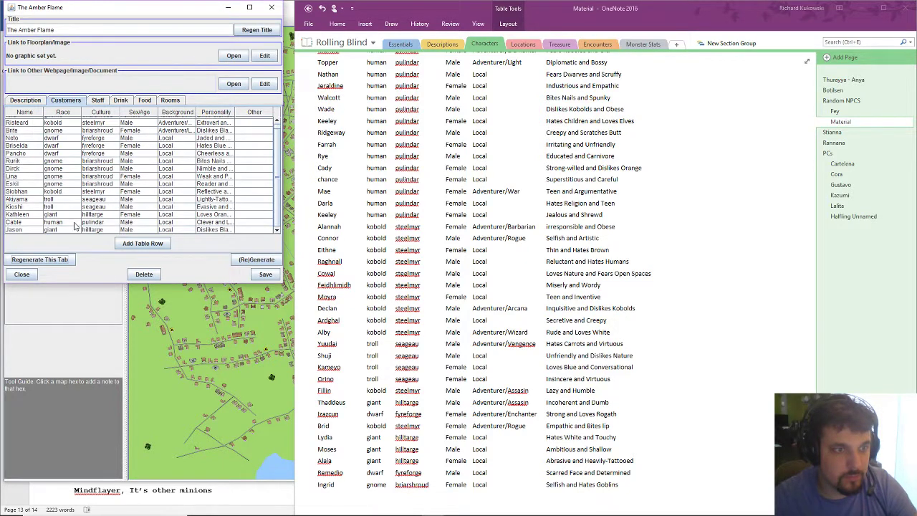
scroll(43, 152, "up", 1)
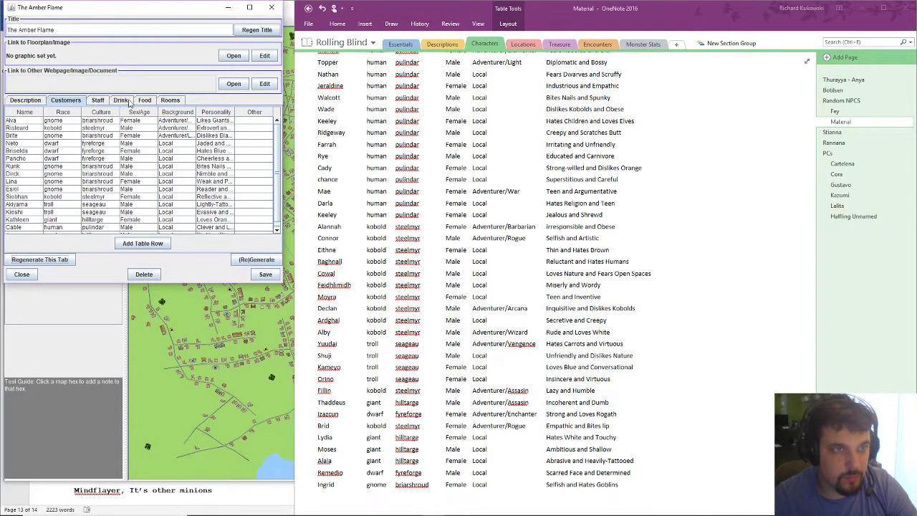
Step: Open the inn's staff list and regenerate it
left_click(98, 101)
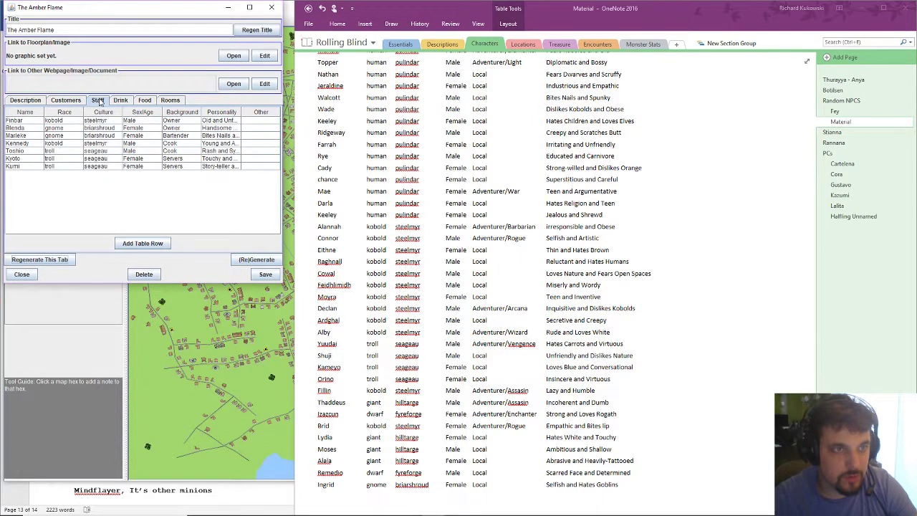
left_click(55, 260)
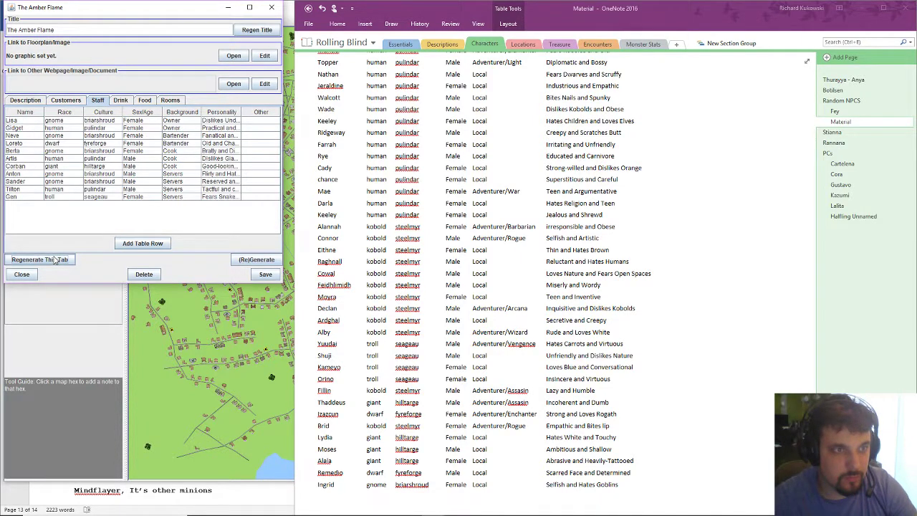
Step: Regenerate the inn's staff list six more times, checking the mix of races in each set
left_click(54, 260)
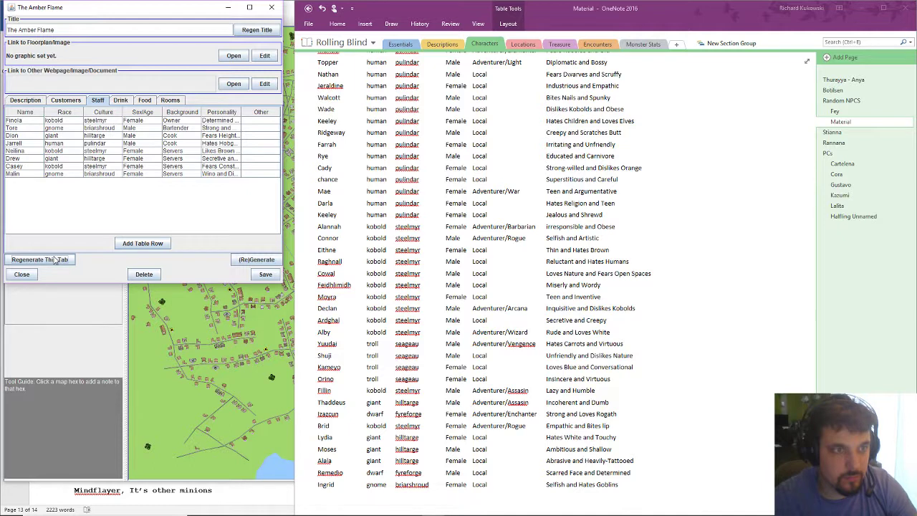
left_click(55, 260)
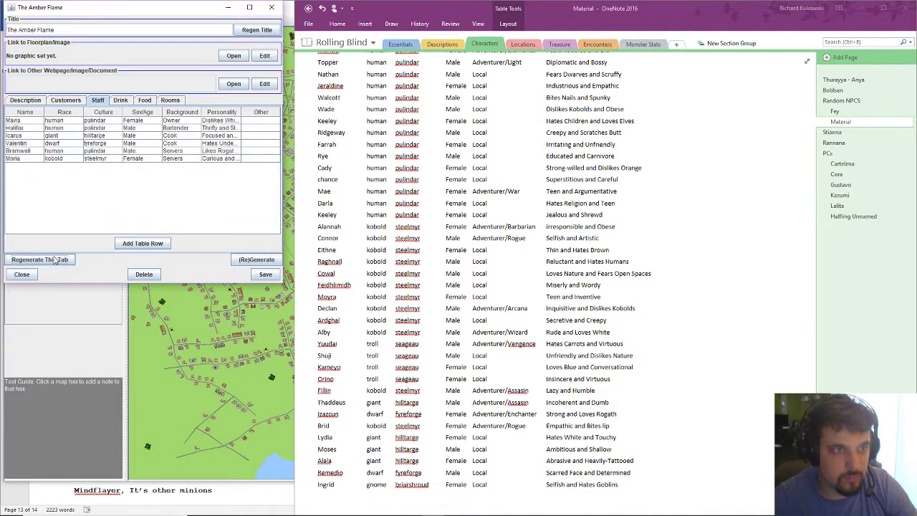
left_click(55, 260)
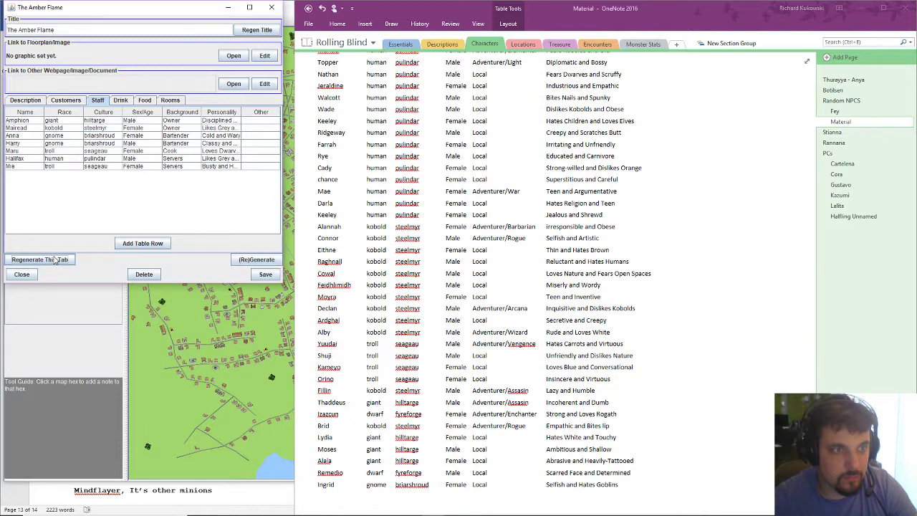
left_click(55, 260)
left_click(55, 260)
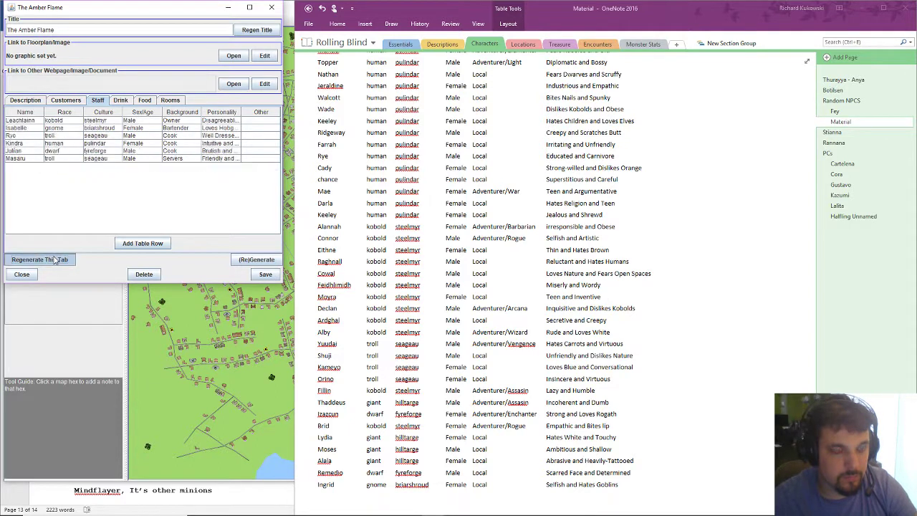
left_click(55, 261)
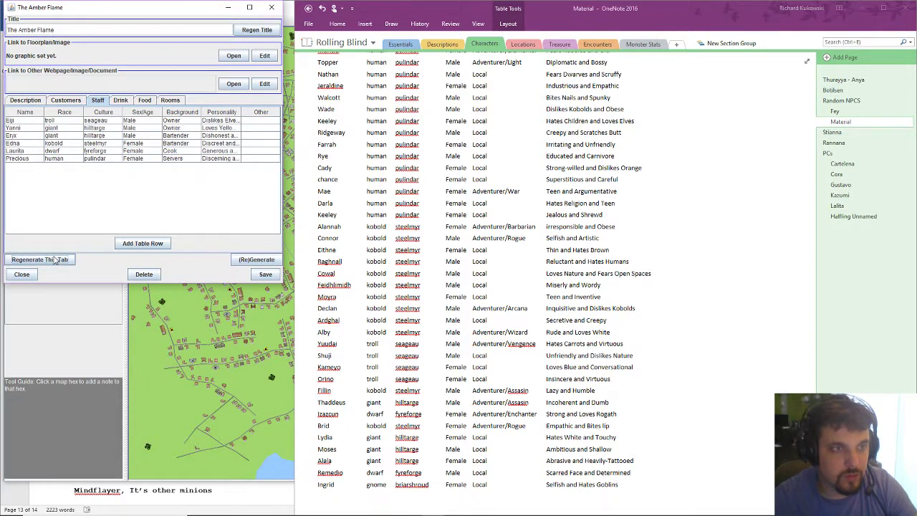
Step: Copy all generated staff rows, from Eiji to Precious, and paste them below the Material table's last row in OneNote
left_click_drag(67, 122, 70, 161)
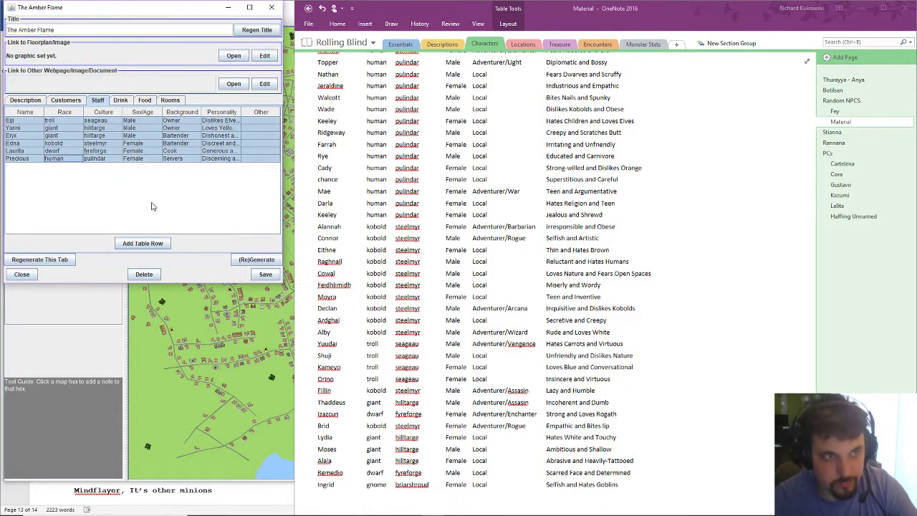
left_click(342, 499)
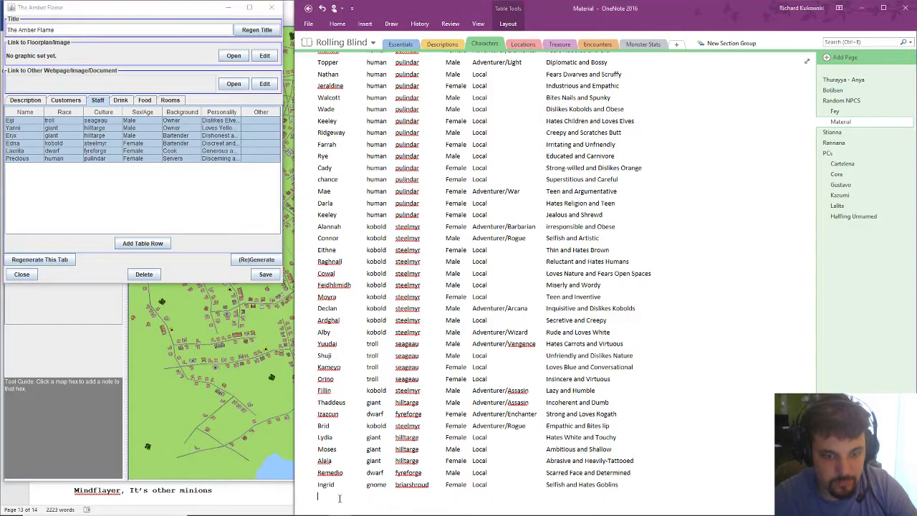
type("Eiji\ttroll\tseageau\tMale\tOwner\tDislikes Elves and Weak Yanni\tgiant\thilltarge\tMale\tOwner\tLoves Yellow and cultured Eryx\tgiant\thilltarge\tMale\tBartender\tDishonest and Charismatic Edna\tkobold\tsteelmyr\tFemale\tBartender\tDiscreet and Jaded Laurita\tdwarf\tfyreforge\tFemale\tCook\tGenerous and Observant Precious\thuman\tpullindar\tFemale\tServers\tDiscerning and Uncooperative")
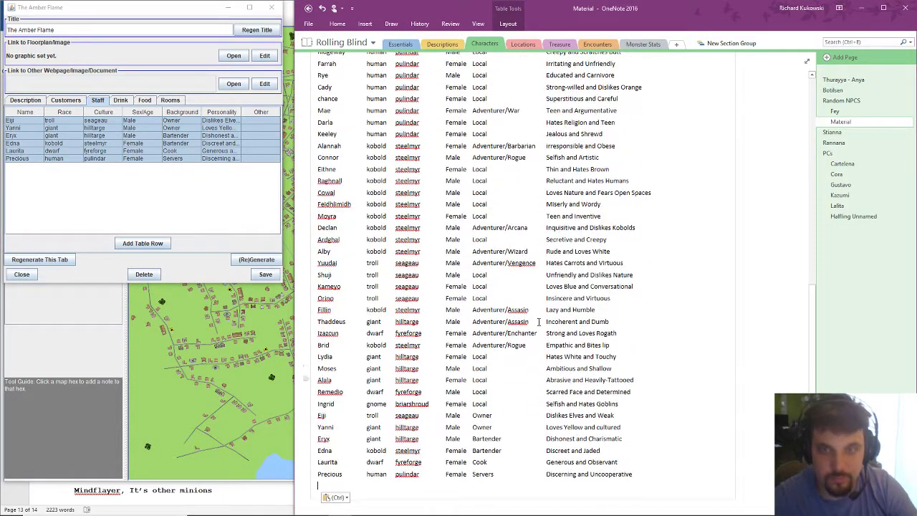
Step: Sort all rows of the Material table by species, using Column 2 in ascending order
scroll(587, 332, "up", 3)
scroll(599, 335, "down", 3)
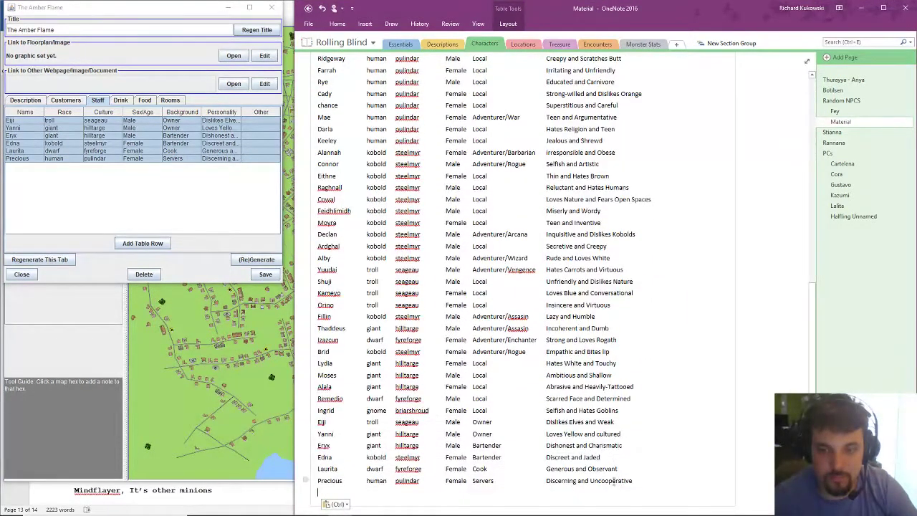
left_click_drag(613, 482, 320, 102)
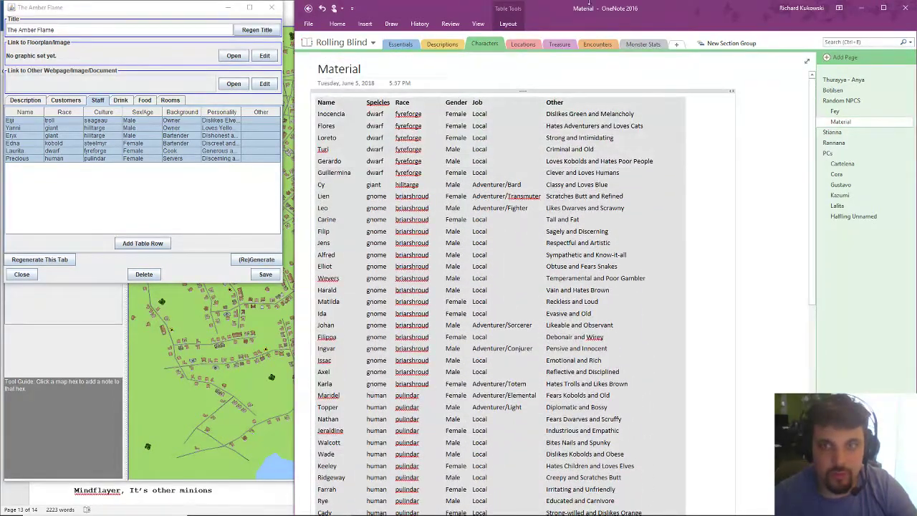
left_click(508, 24)
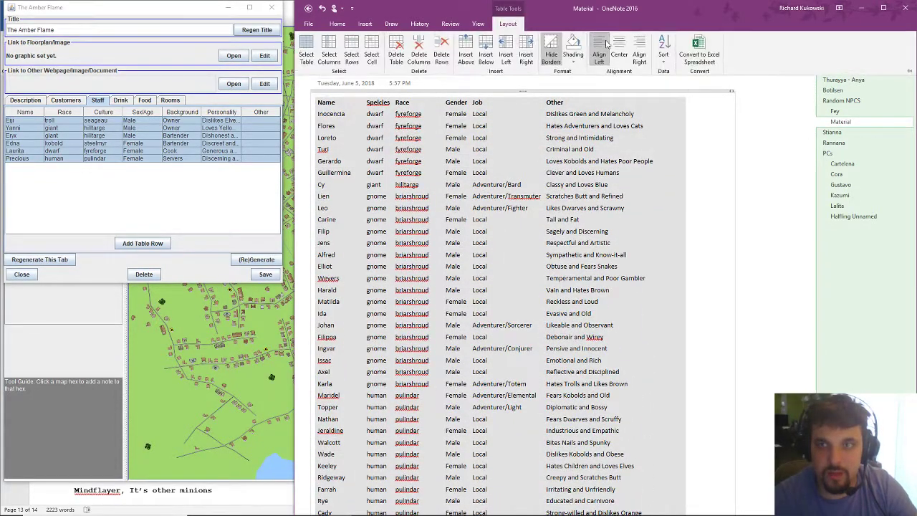
left_click(667, 61)
left_click(667, 94)
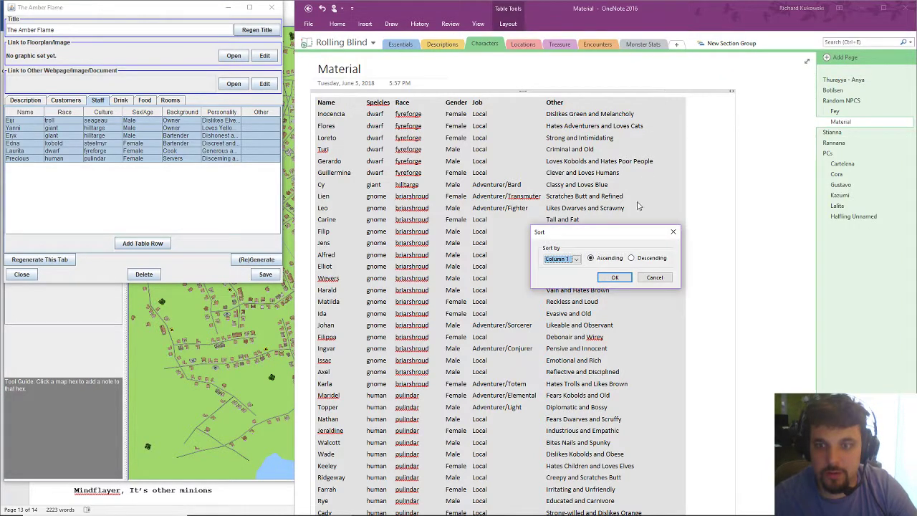
left_click(578, 259)
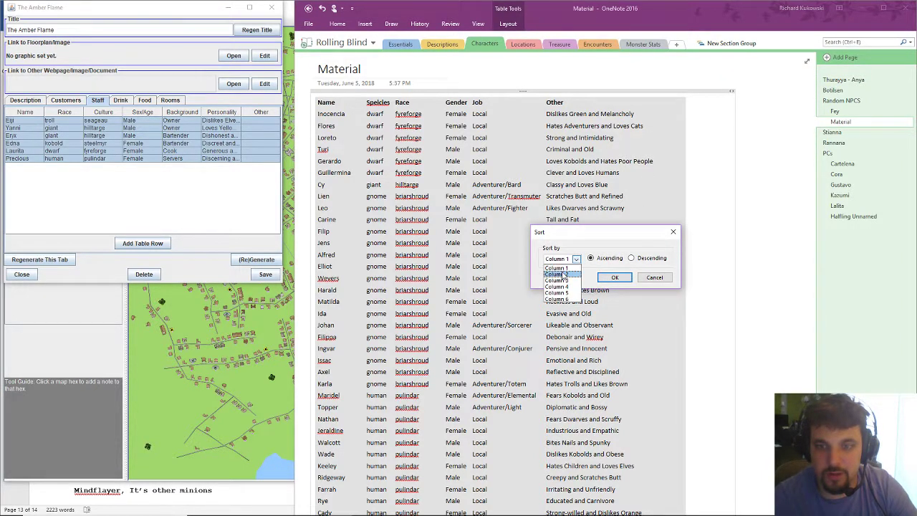
left_click(564, 274)
left_click(615, 277)
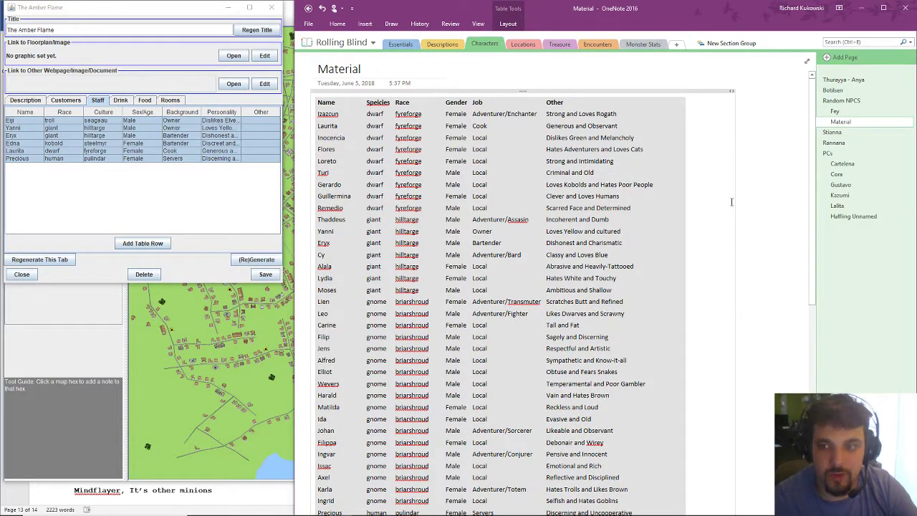
left_click(622, 196)
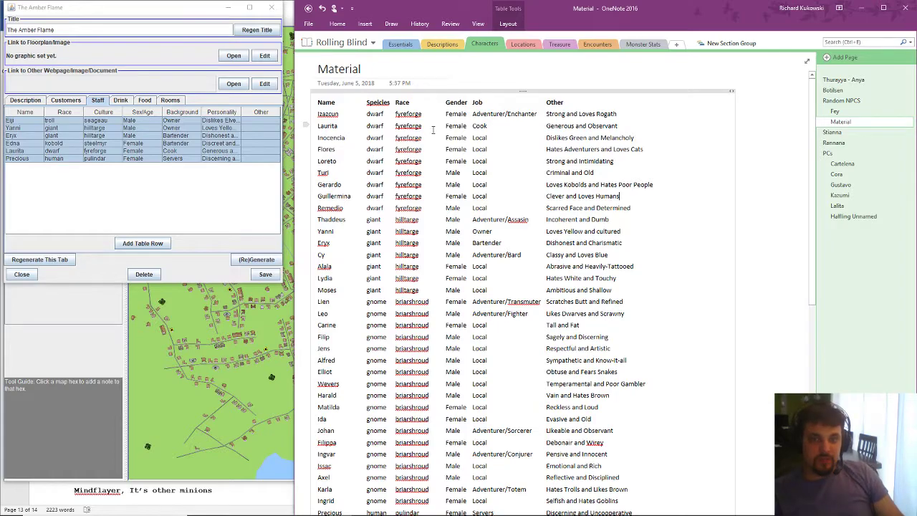
Step: Sort the Material table's character rows by gender, using Column 4 in ascending order
scroll(435, 163, "down", 7)
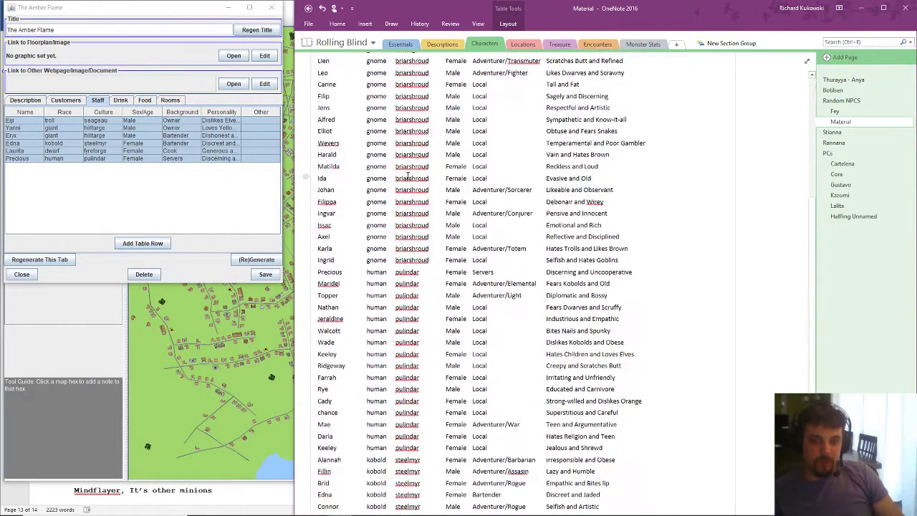
scroll(398, 215, "down", 5)
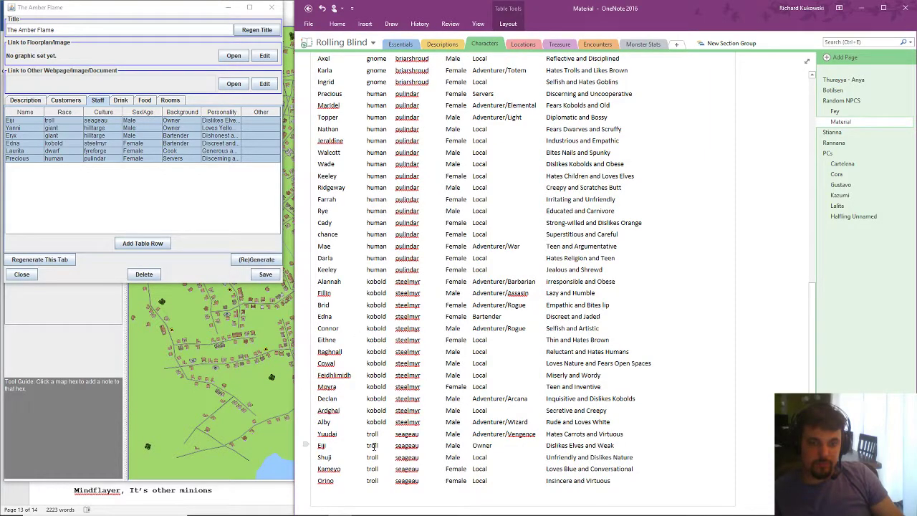
scroll(396, 415, "up", 12)
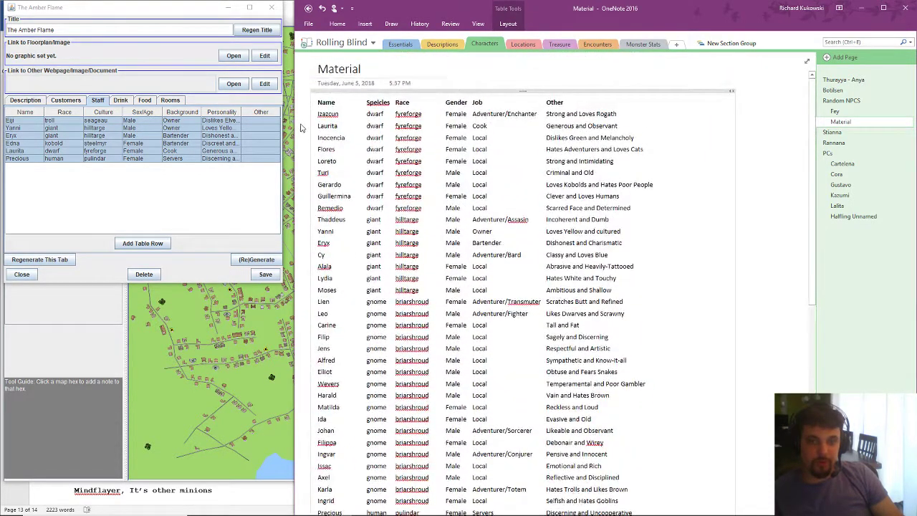
left_click_drag(323, 115, 674, 493)
scroll(674, 493, "down", 10)
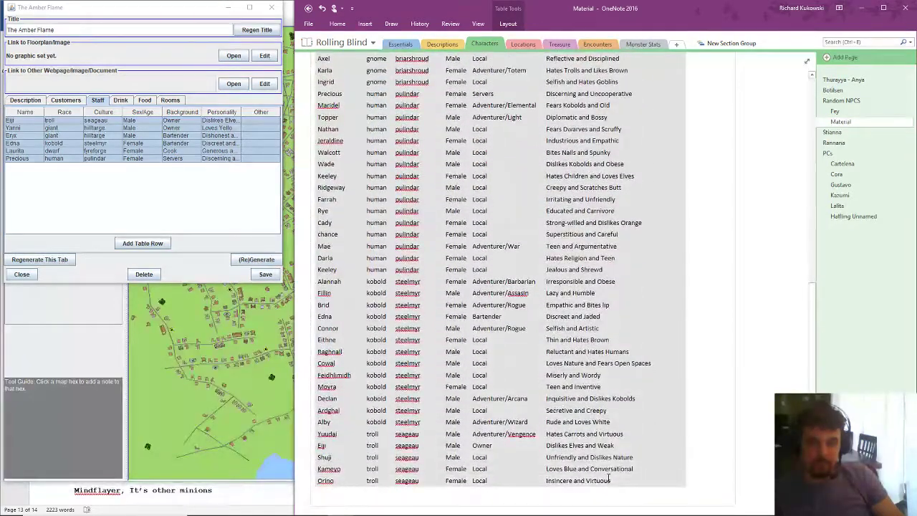
left_click(508, 24)
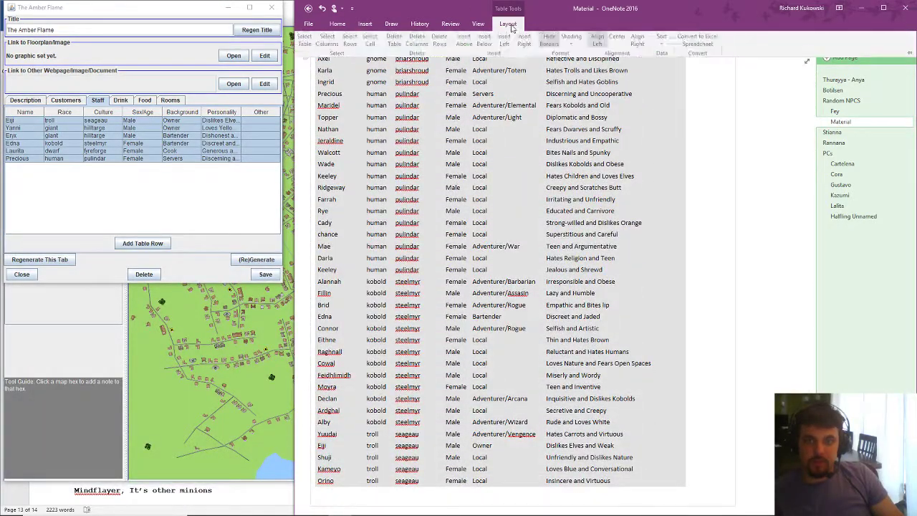
left_click(664, 56)
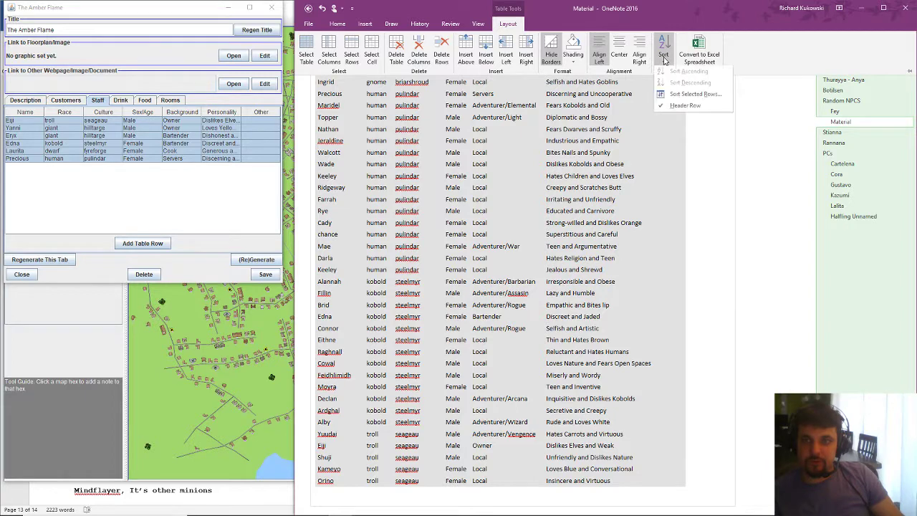
left_click(683, 94)
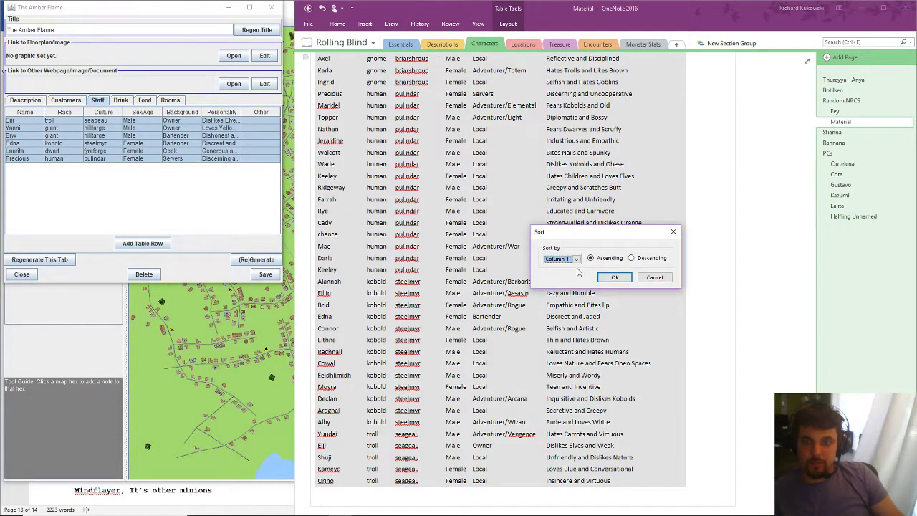
left_click(563, 260)
left_click(564, 280)
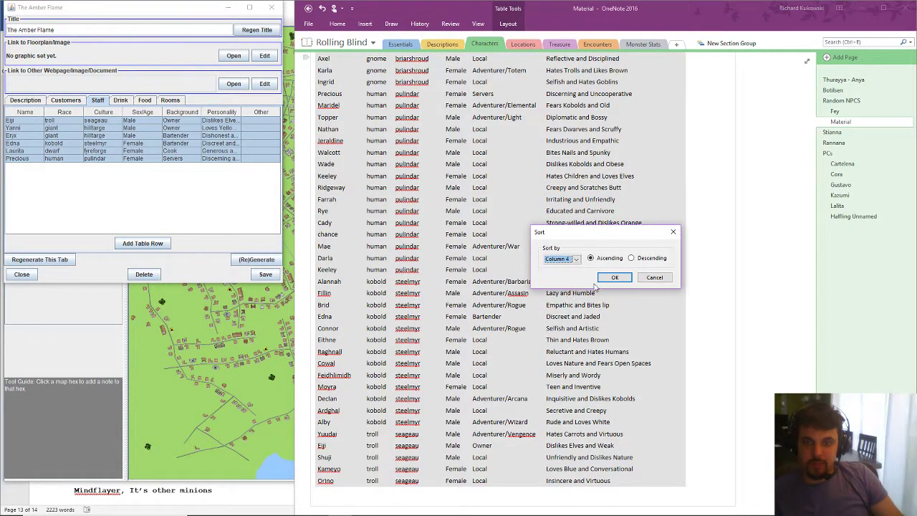
left_click(615, 277)
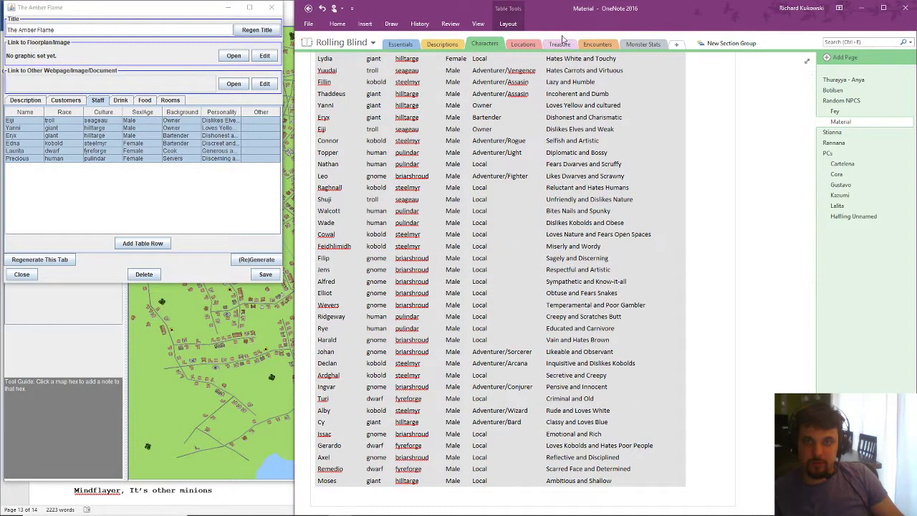
Step: Sort the selected character rows by species again, using Column 2 in ascending order
left_click(510, 23)
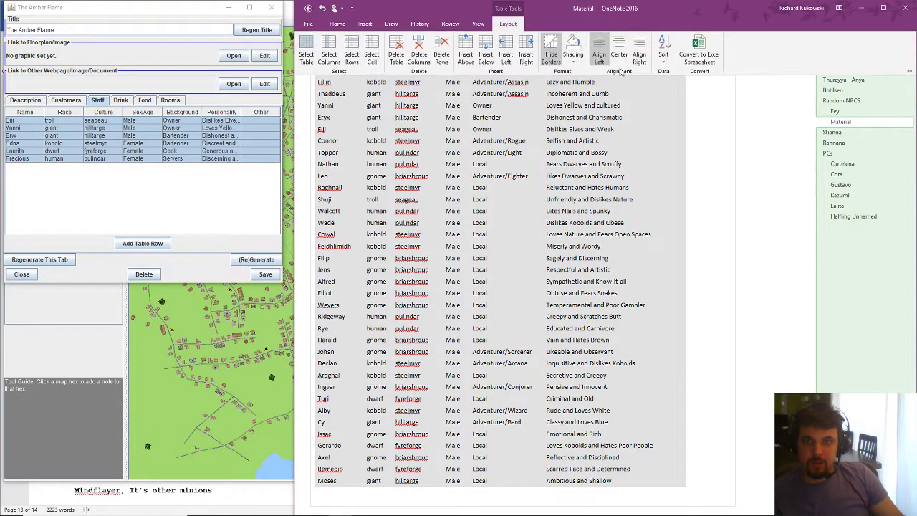
left_click(663, 51)
left_click(694, 95)
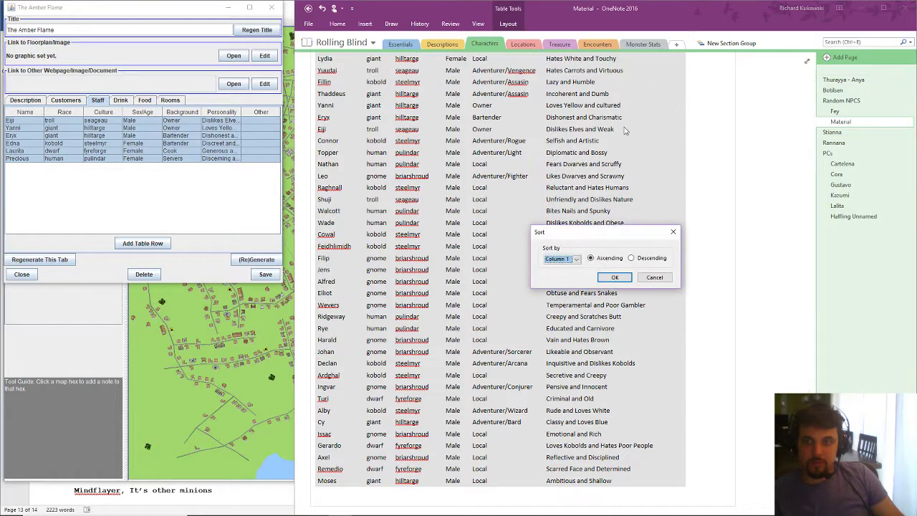
left_click(577, 258)
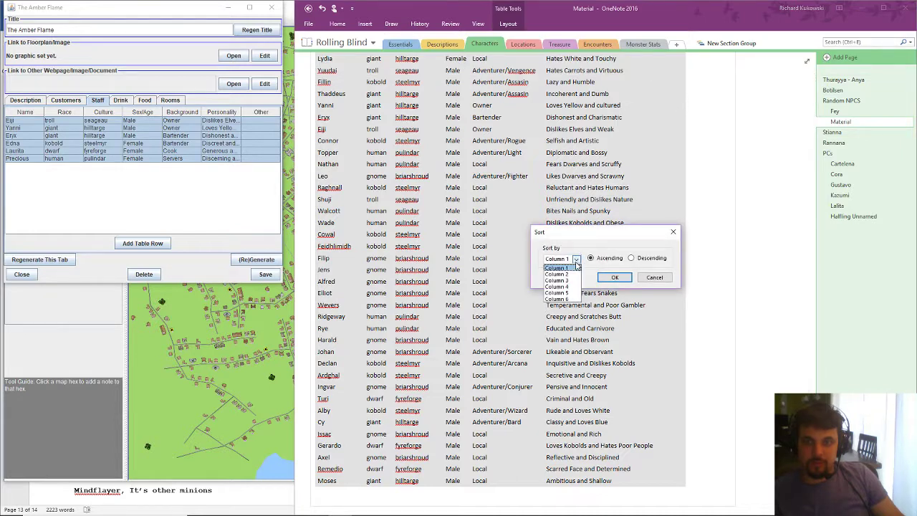
left_click(563, 276)
left_click(611, 278)
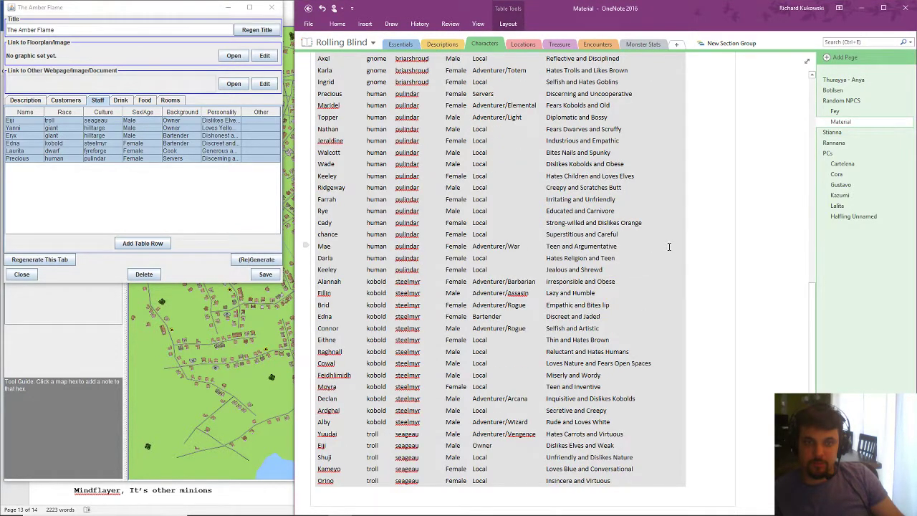
left_click(706, 260)
Step: Review the re-sorted Material table from the dwarf rows through the troll rows
scroll(711, 238, "up", 5)
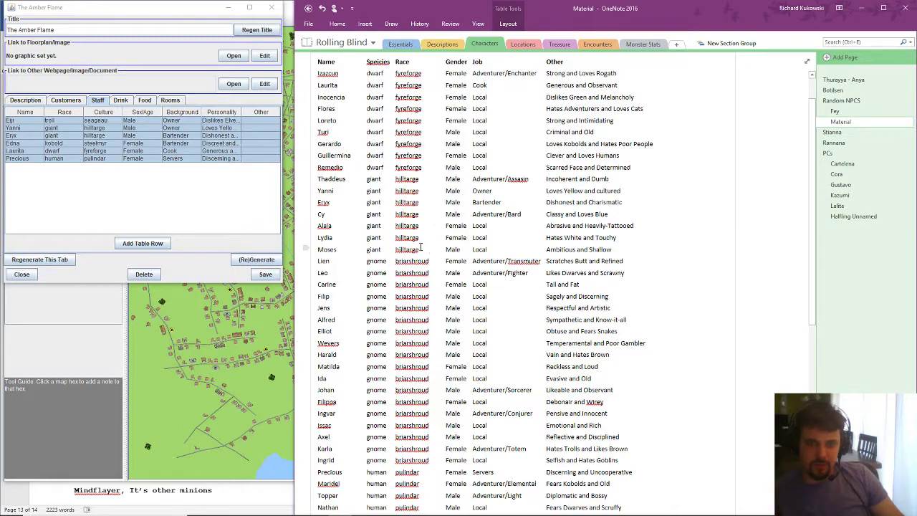
scroll(435, 247, "down", 5)
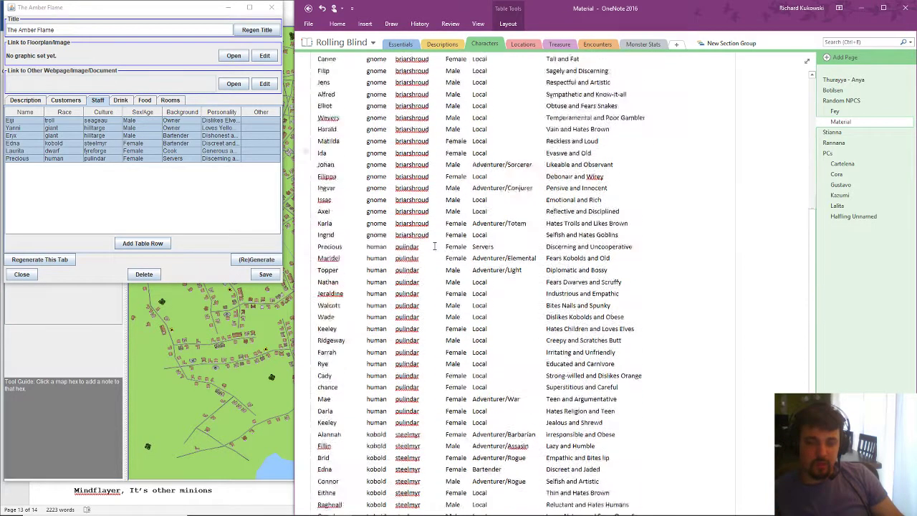
scroll(434, 246, "down", 3)
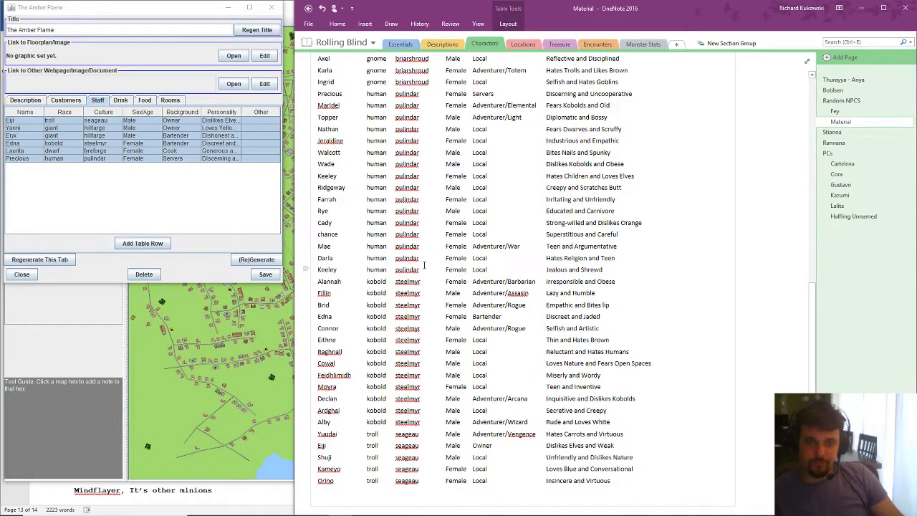
scroll(422, 252, "up", 9)
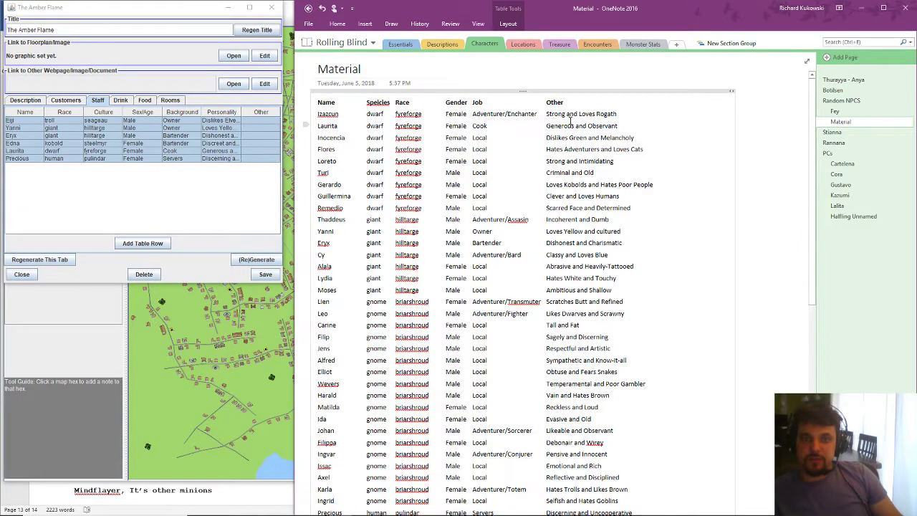
scroll(432, 125, "down", 4)
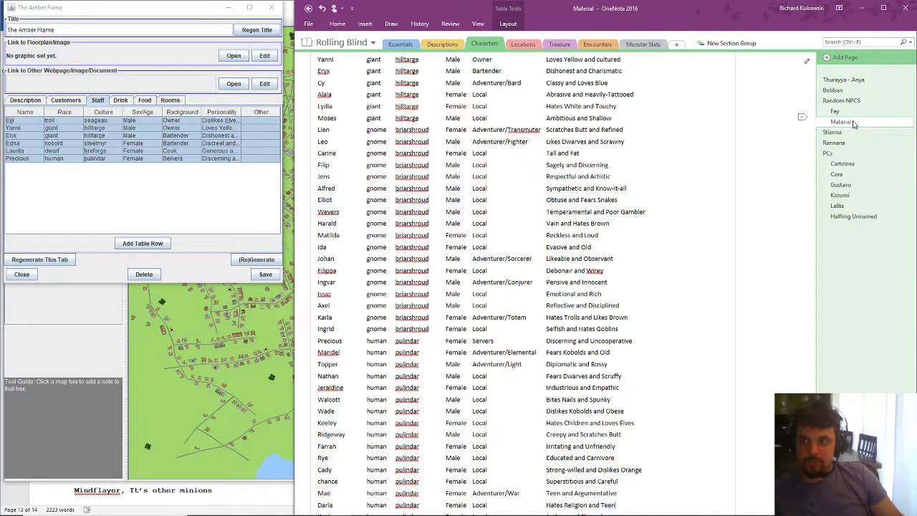
Step: Add a new page to the Characters section and title it Fey
left_click(828, 60)
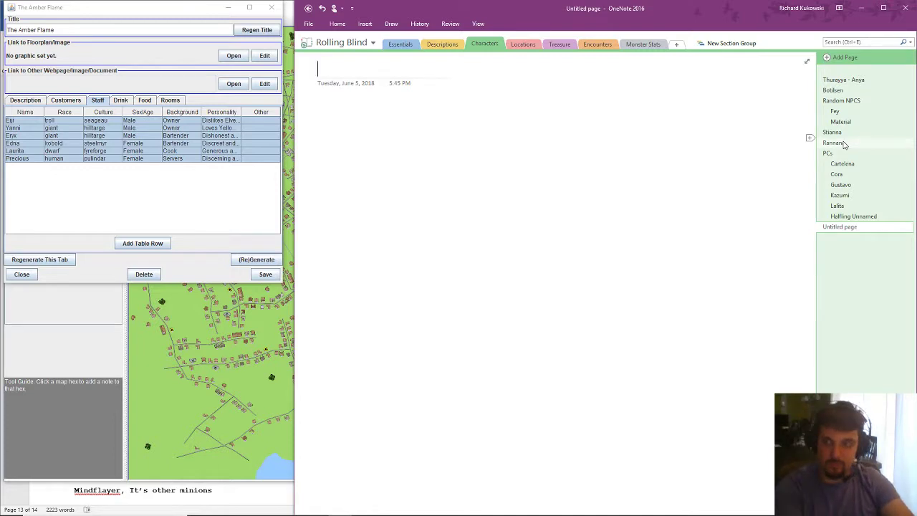
type("Fey")
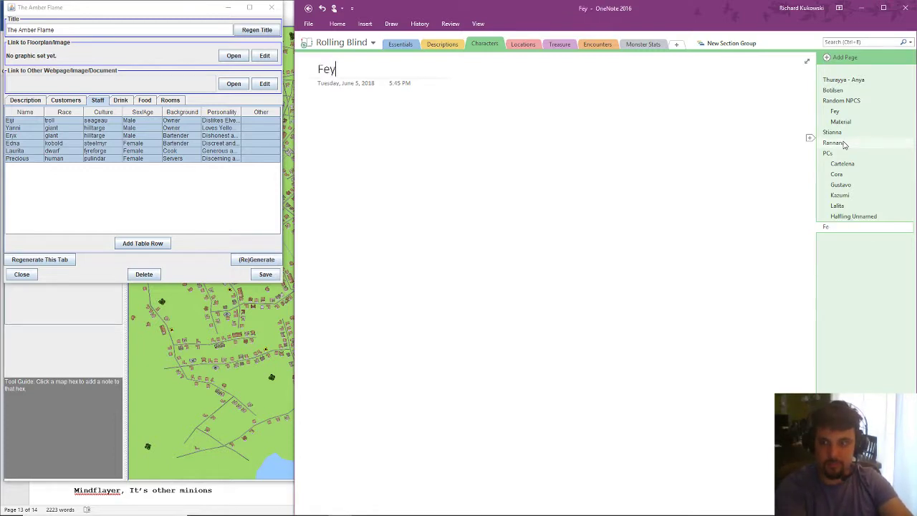
Step: Complete the new page's title as Fey Wild and move the Rannana, Stianna, Botilsen and Thurayya - Anya pages beneath it as subpages
type(" Wild")
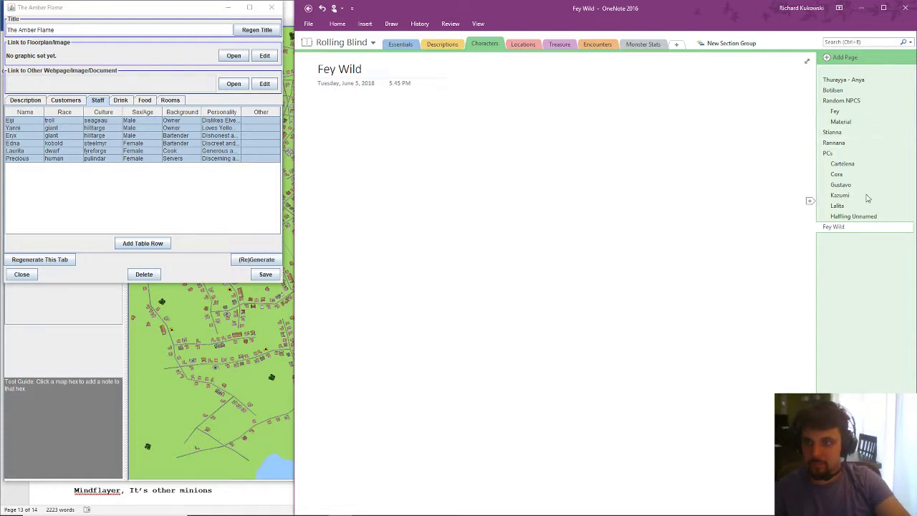
left_click_drag(845, 143, 843, 231)
right_click(843, 232)
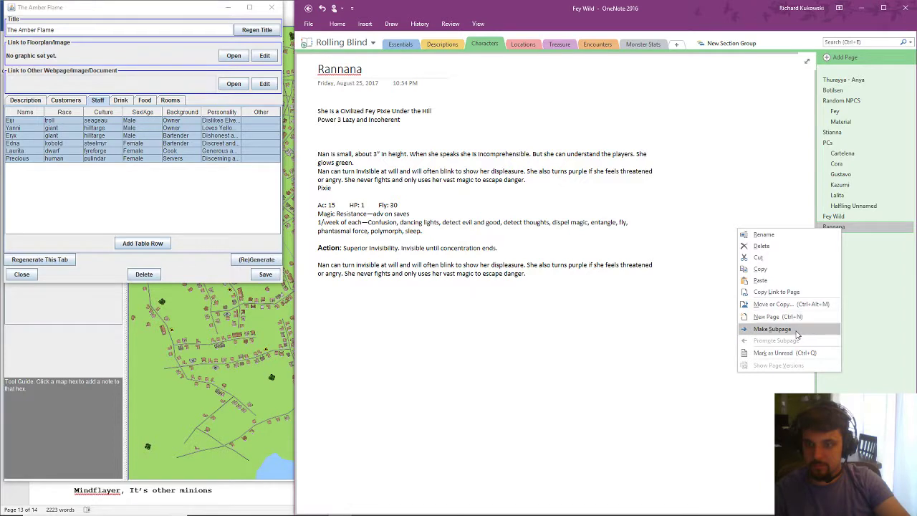
left_click(824, 328)
left_click_drag(835, 132, 844, 213)
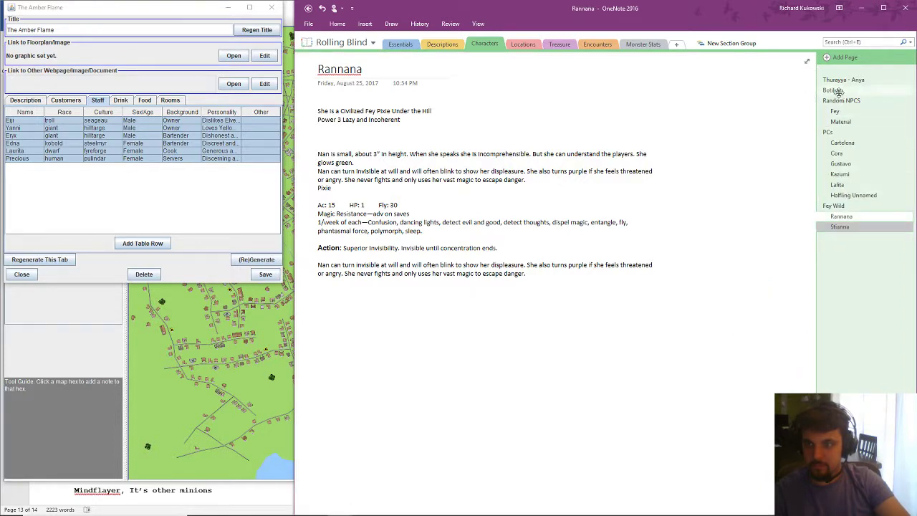
left_click_drag(835, 91, 846, 245)
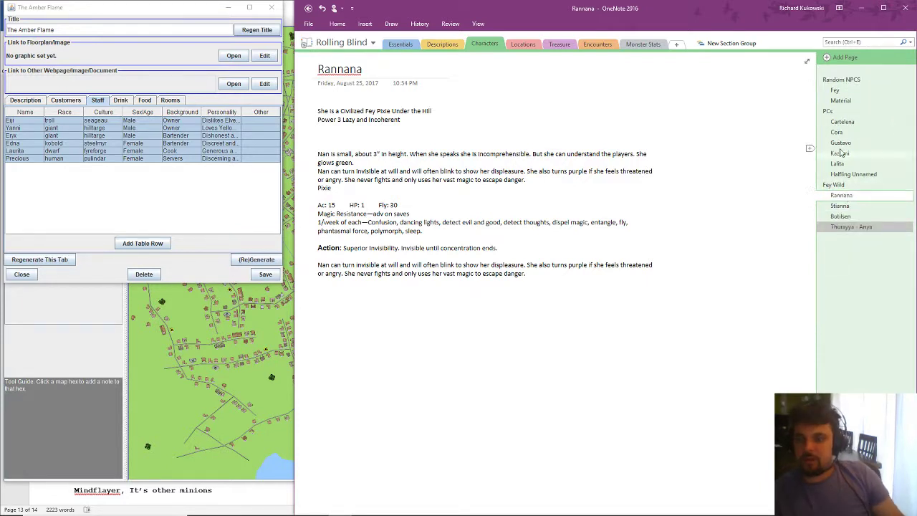
Step: Add another page to the Characters section and title it Material Plane
left_click(842, 57)
type("M")
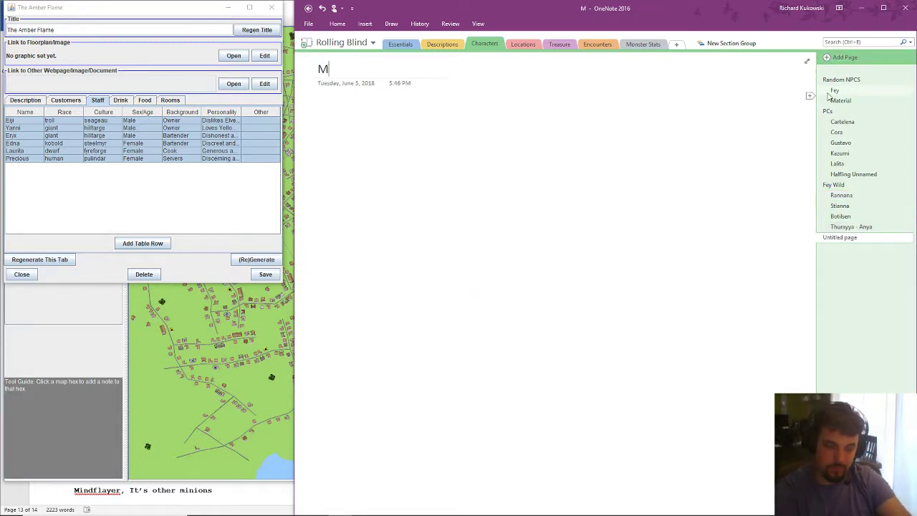
type("ateri")
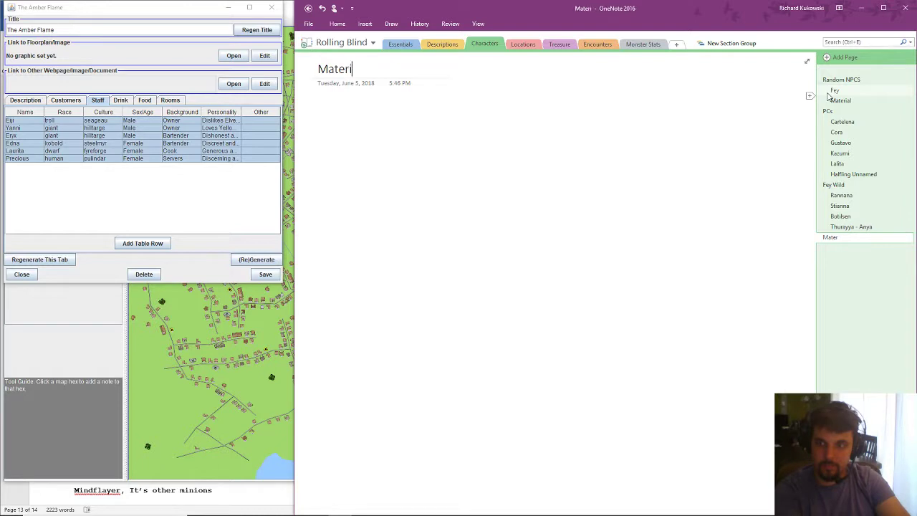
type("al Pla")
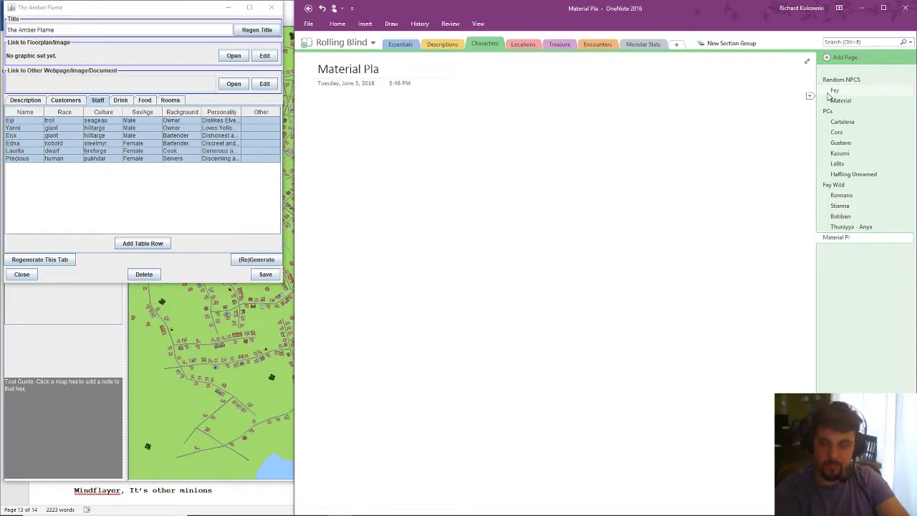
type("ne")
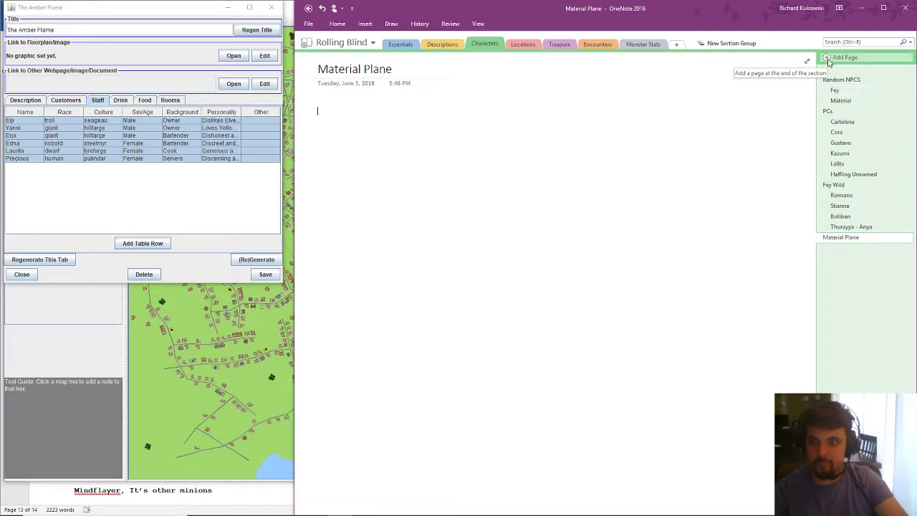
Step: Add a page titled Midas and make it a subpage of Material Plane
left_click(829, 61)
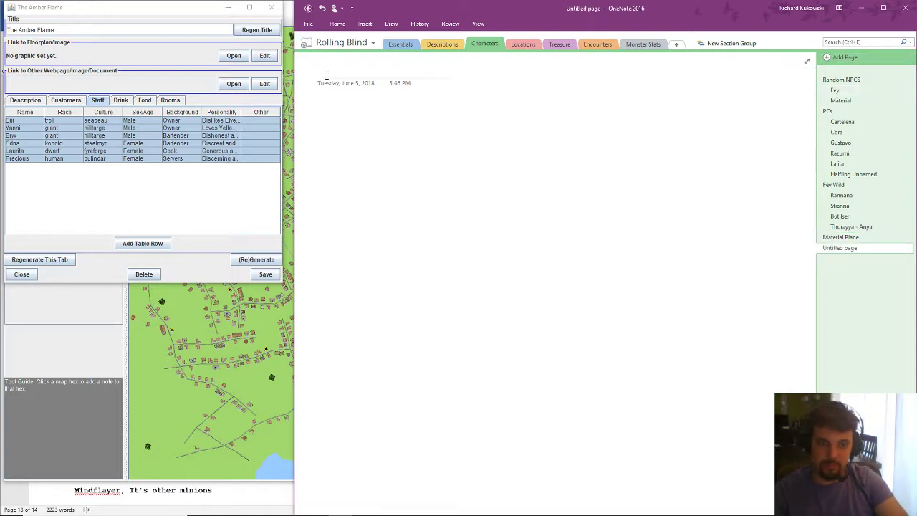
type("Midas")
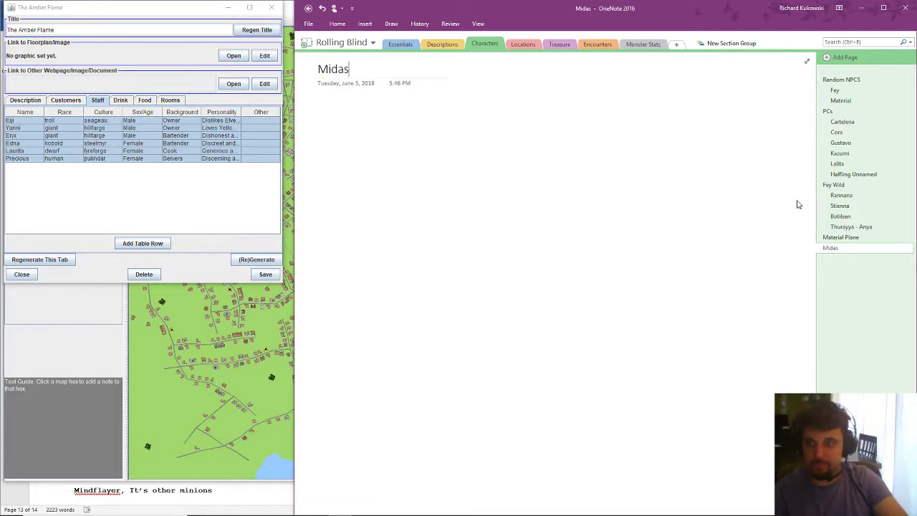
right_click(834, 249)
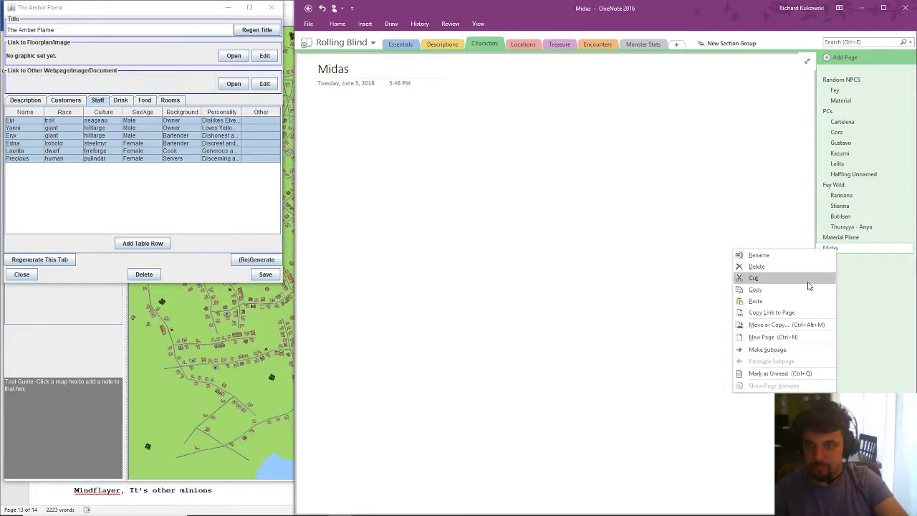
left_click(760, 350)
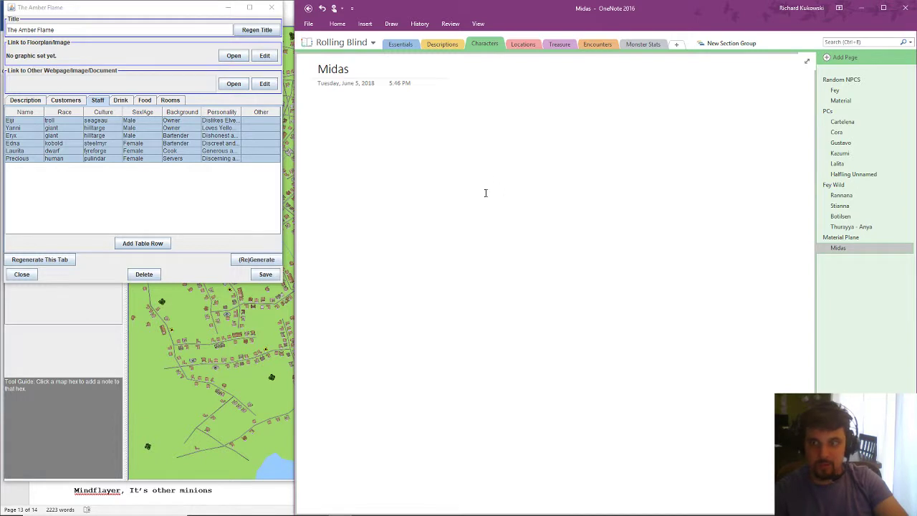
Step: Describe Midas in the page body as "Frost Felt Troll Captain. Hired by Pulindar to keep the Gnomes and Trolls from making a peace deal."
left_click(322, 108)
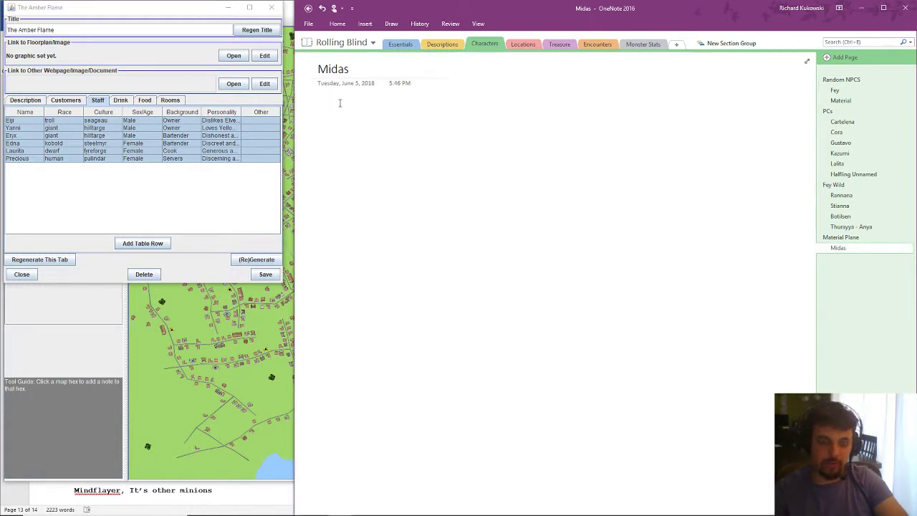
type("Frost Fel")
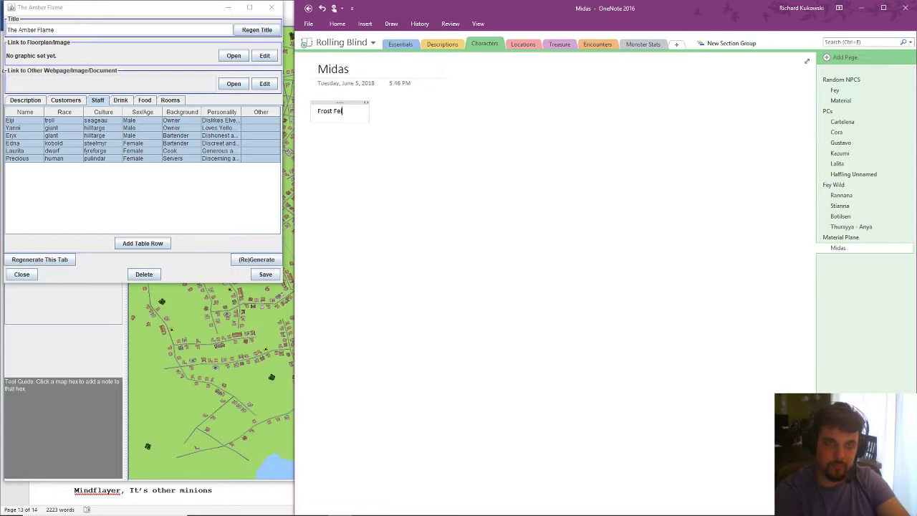
type("t Troll Cap")
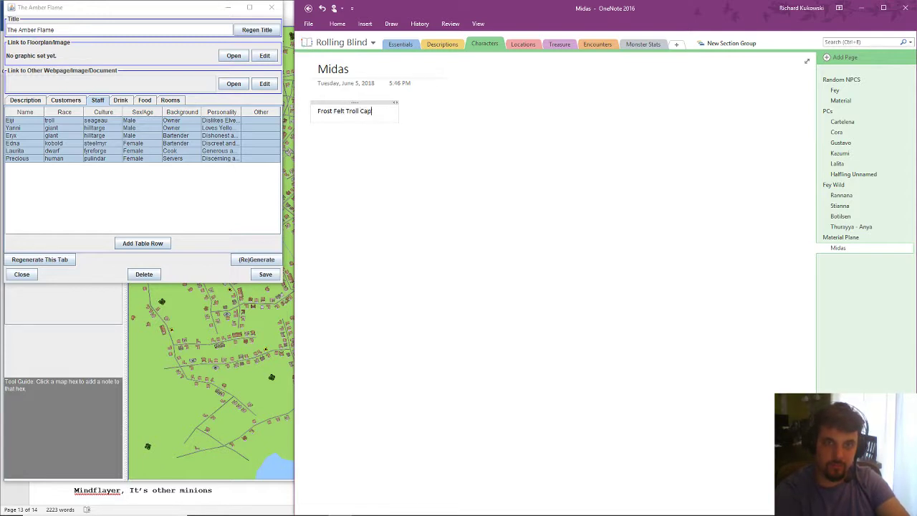
type("tain. Hired by")
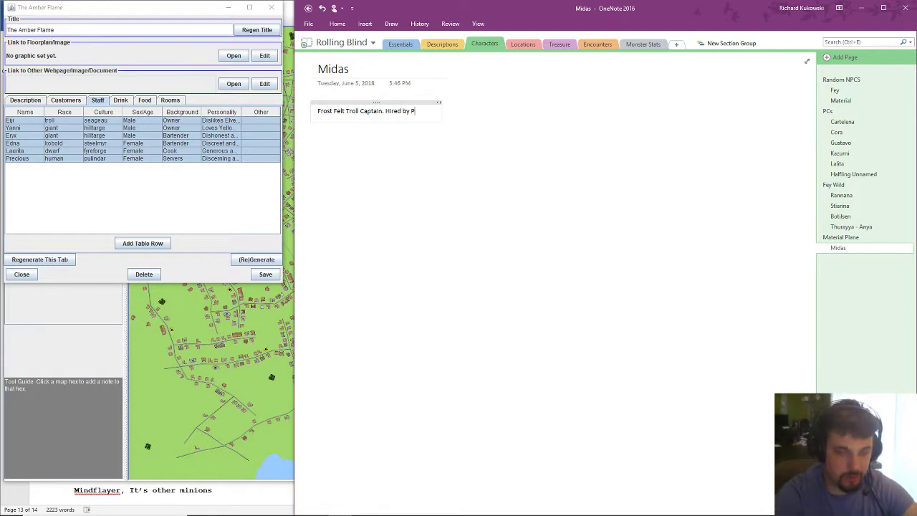
type("Pulindar to")
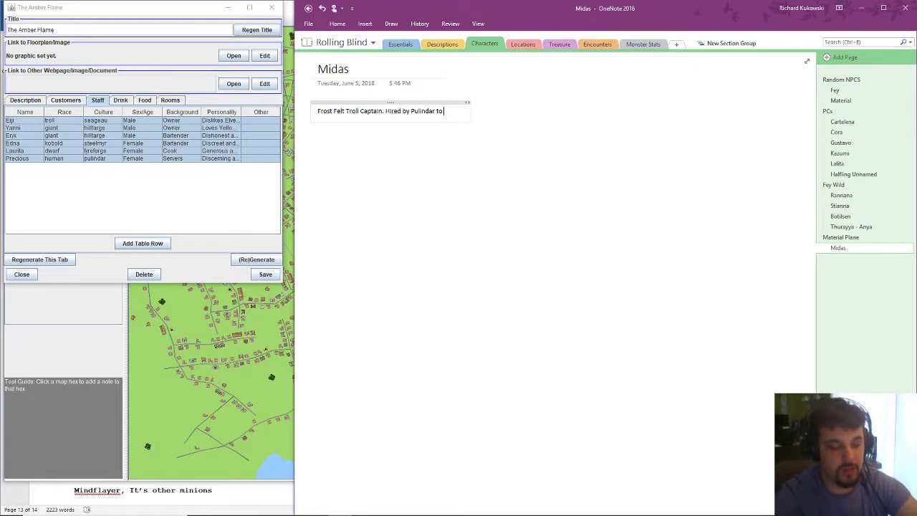
type("keep the")
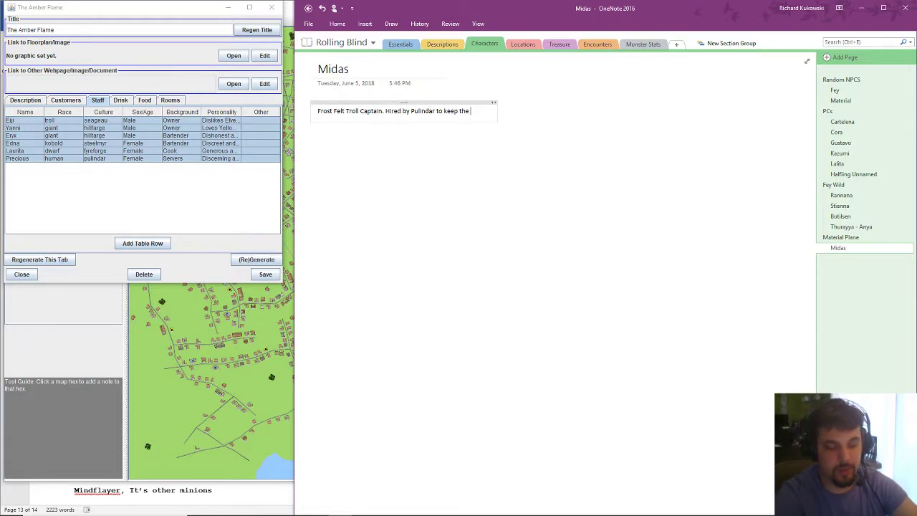
type(" Gnomes a")
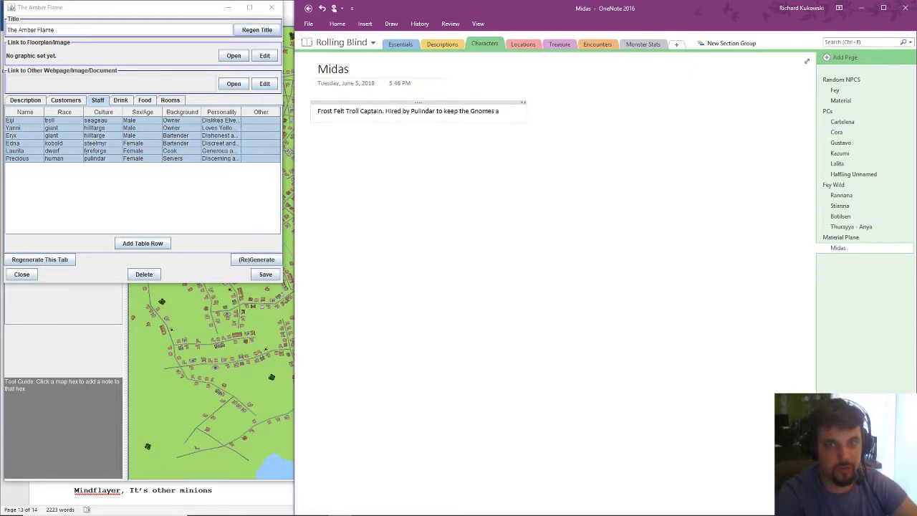
type("nd Trolls")
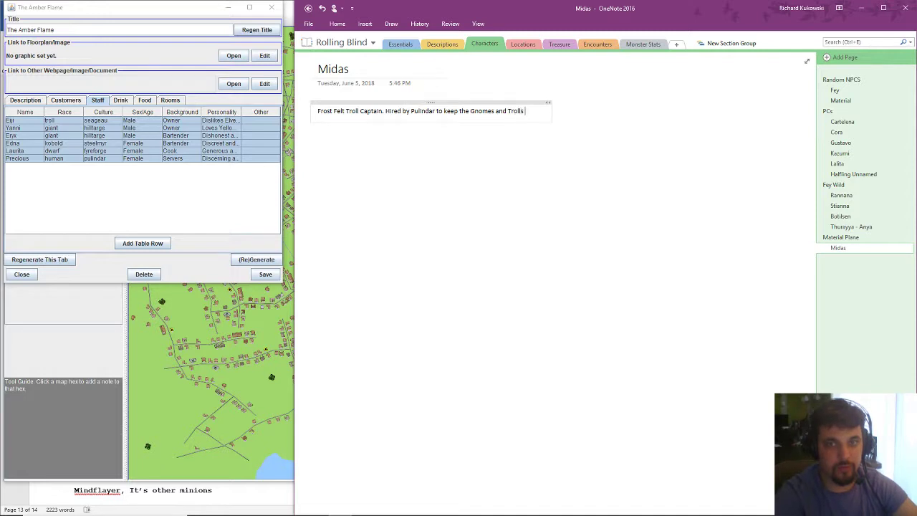
type(" from")
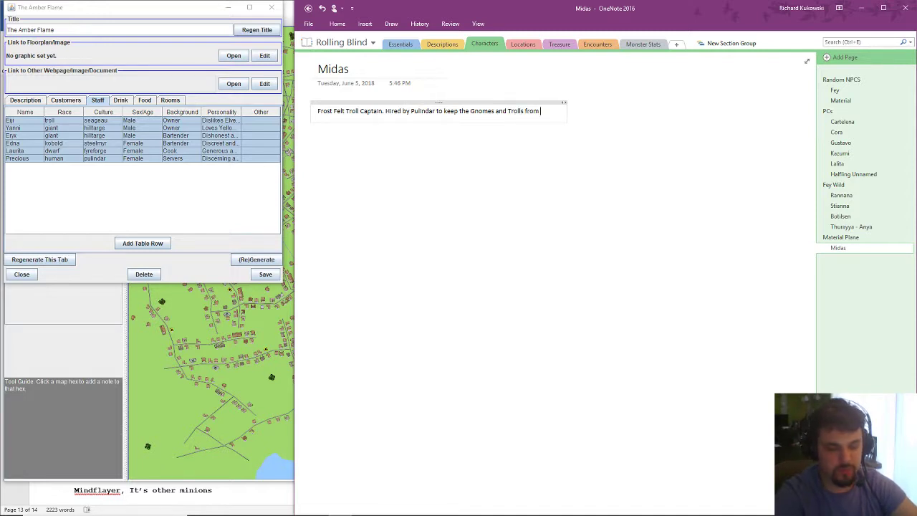
type(" making a")
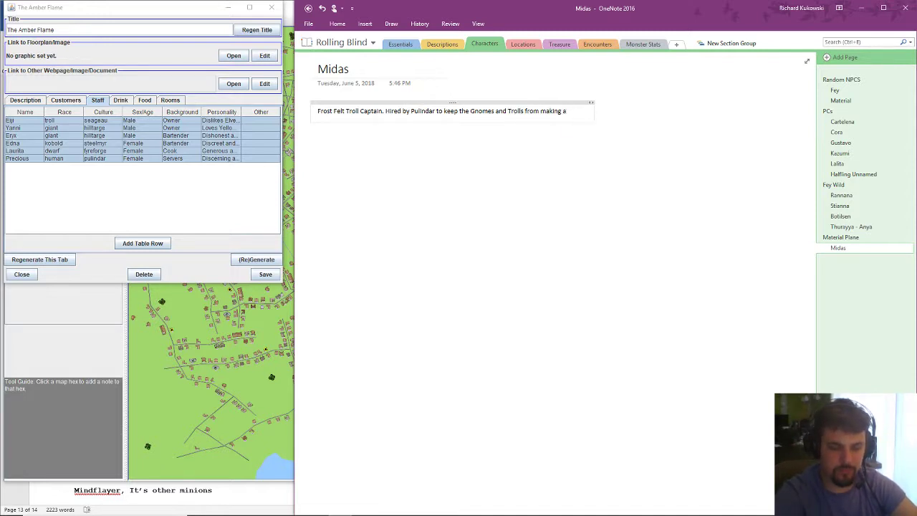
type(" peace deal.")
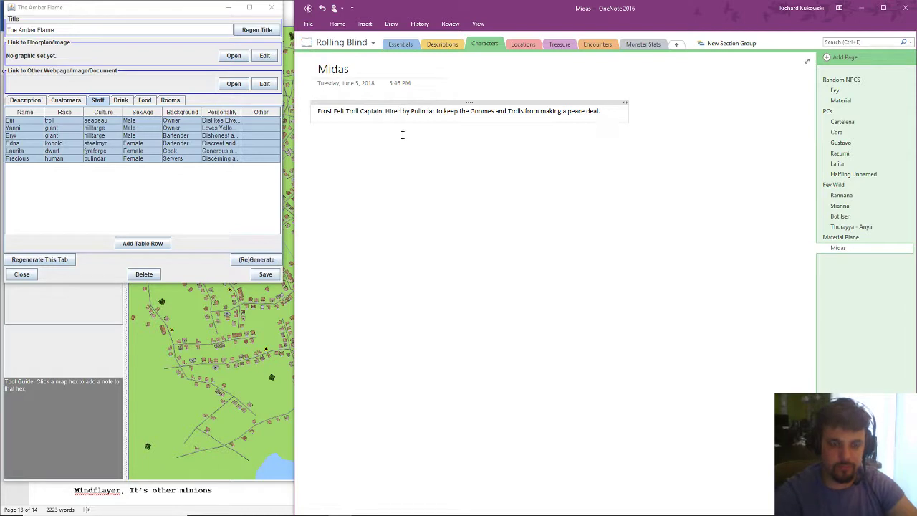
Step: Begin a second paragraph with "Frostfelt Giants" and change "Troll" to "Giant" in the captain's description
key("Return")
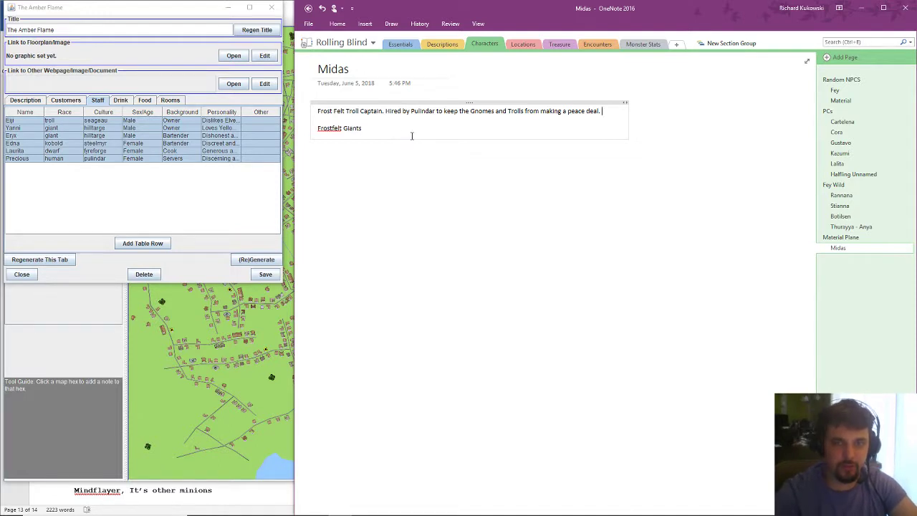
double_click(352, 111)
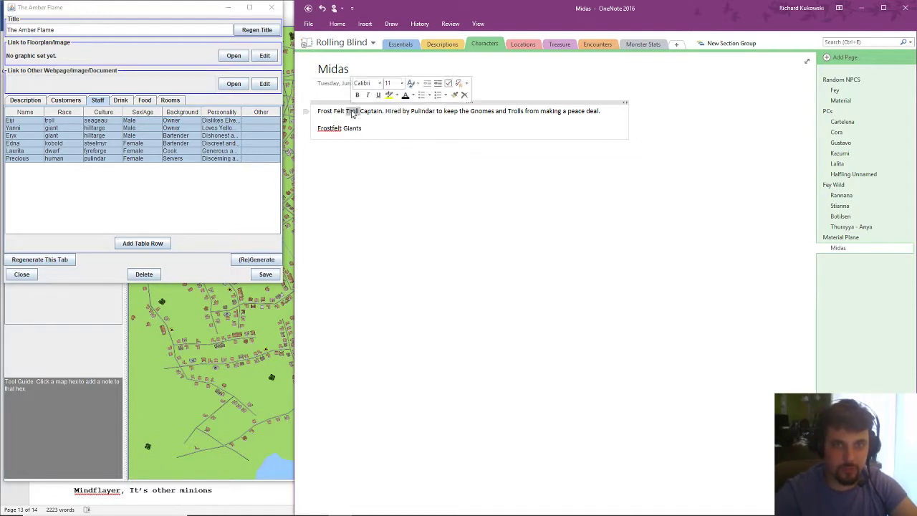
type("Gia")
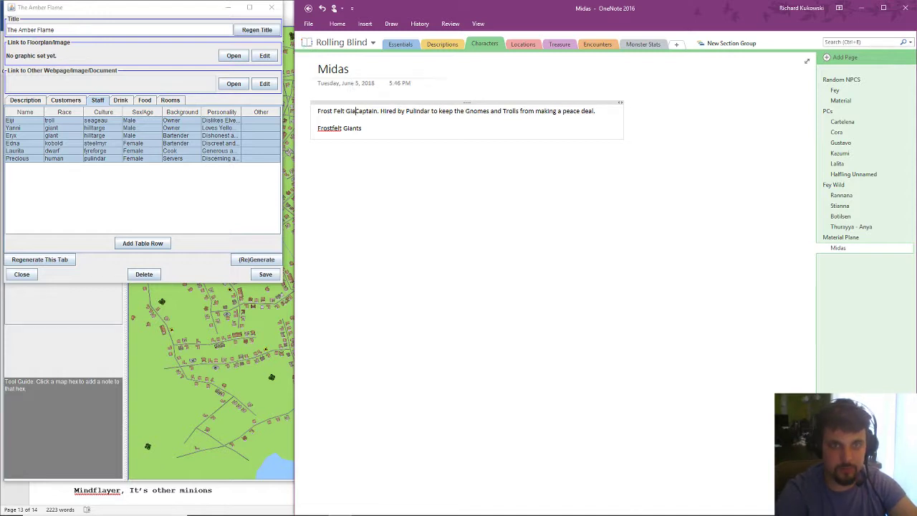
type("nt")
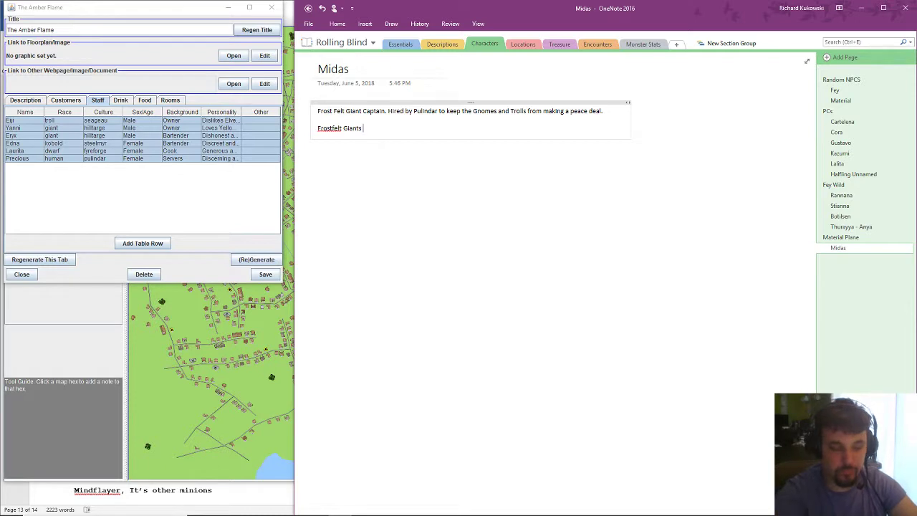
Step: Continue the second paragraph after "Frostfelt Giants" with "are mercenaries. They go out in companies"
type("are")
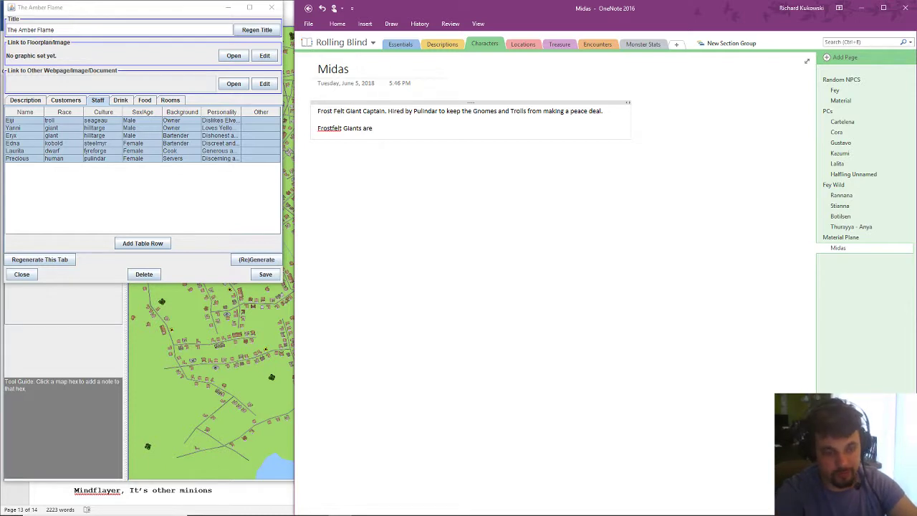
type(" mercenarie")
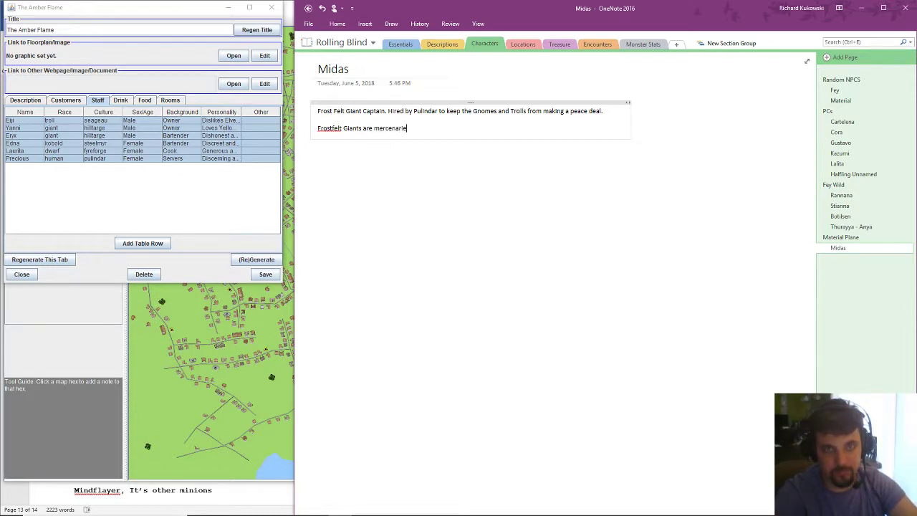
type("s. Th")
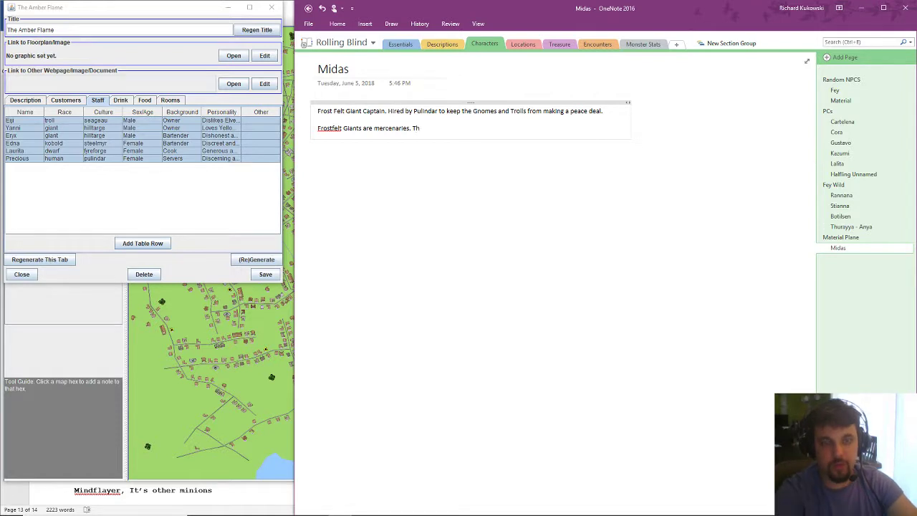
type("ey go")
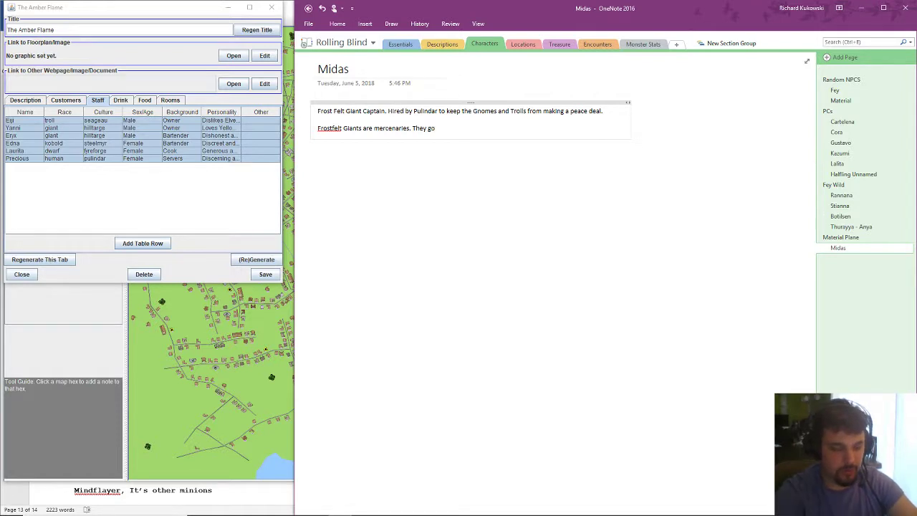
type(" out in companies")
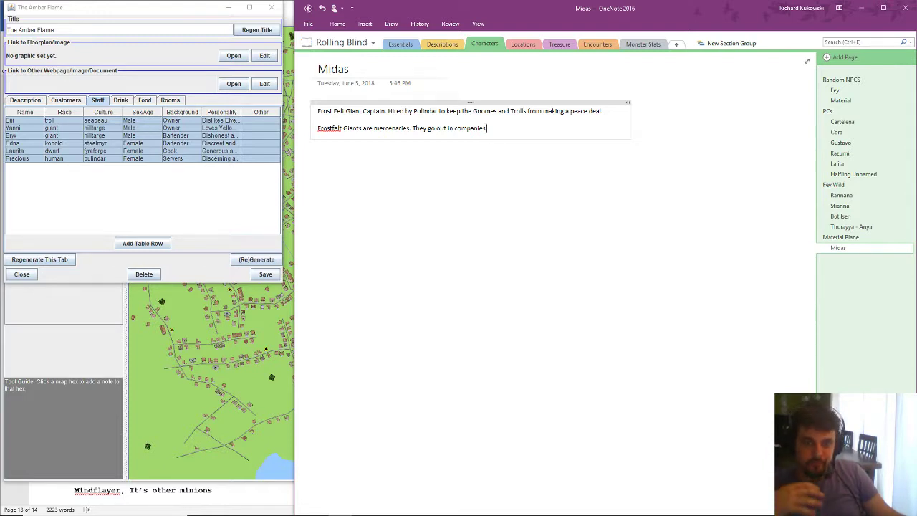
Step: Change "Frostfelt" to "Frost-felt" and continue the second paragraph with "to the highest bidder and bring the wealth back home"
double_click(331, 128)
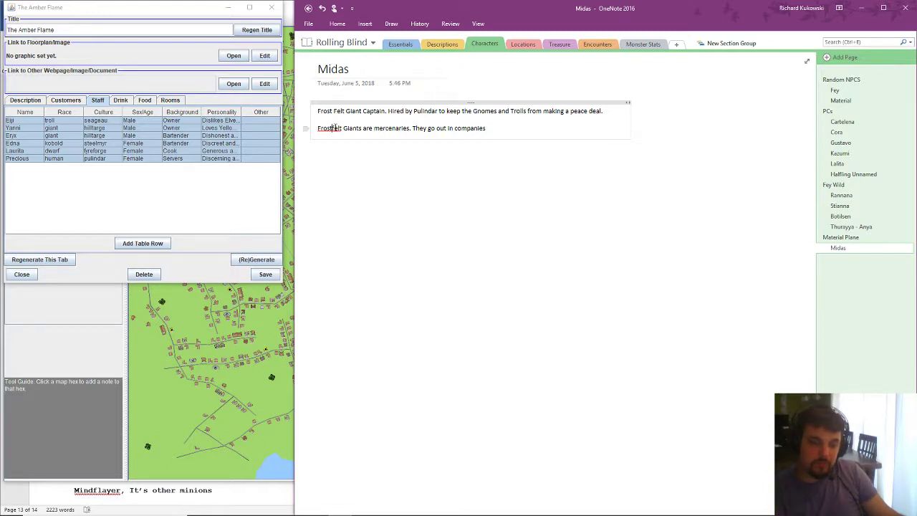
type("Frost-Felt")
left_click(510, 133)
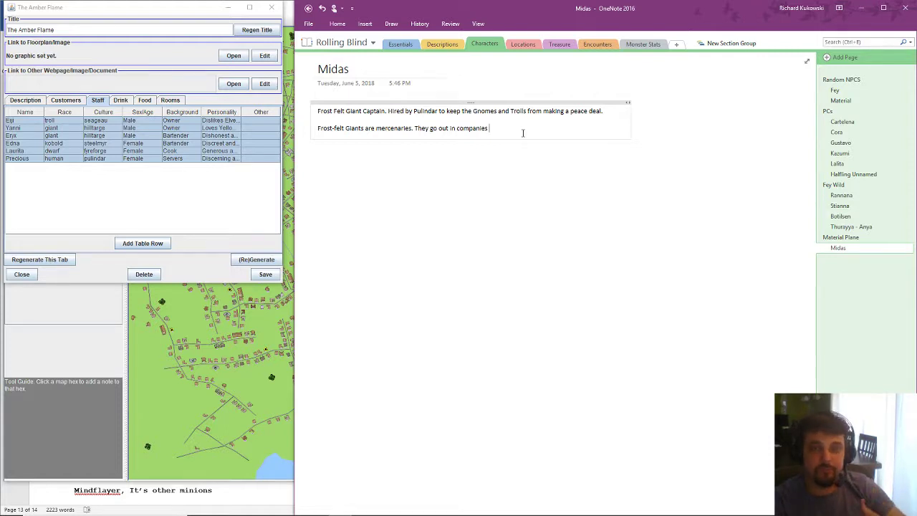
type("to ")
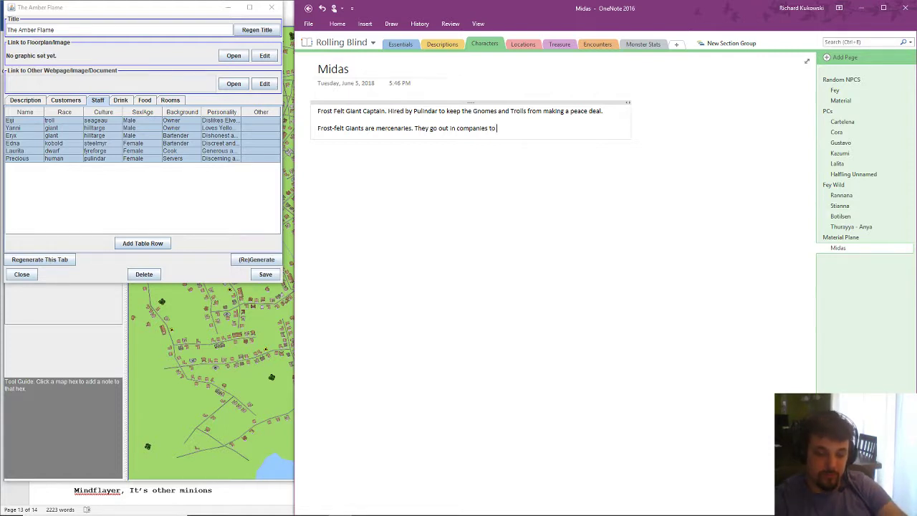
type("the hies")
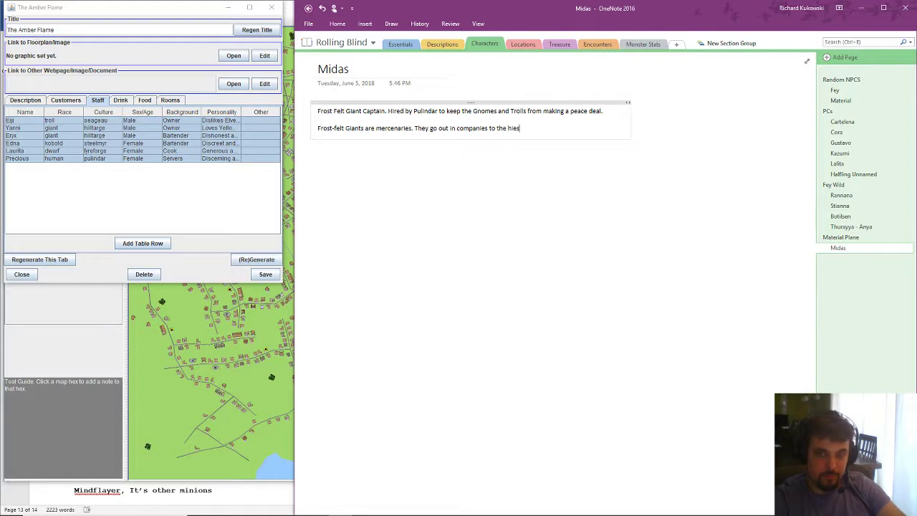
key("BackSpace")
key("BackSpace")
type("ghest bidder")
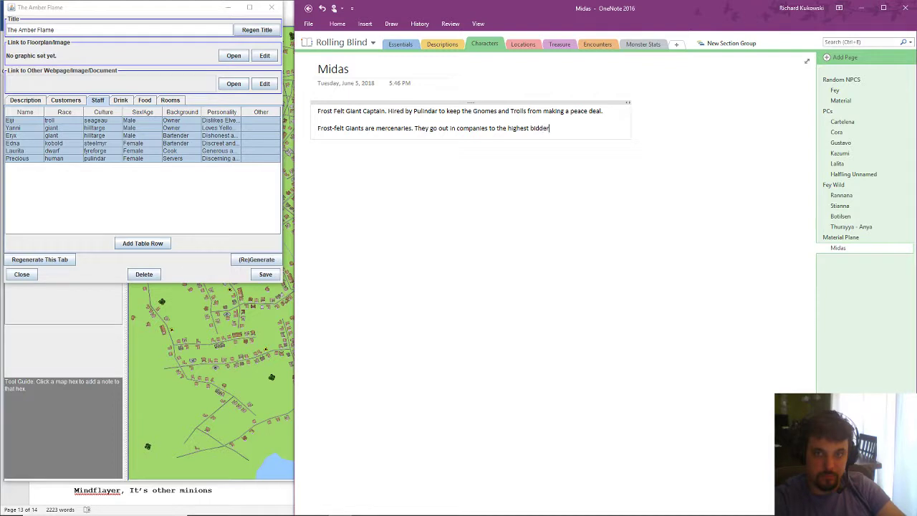
type(" and bring the")
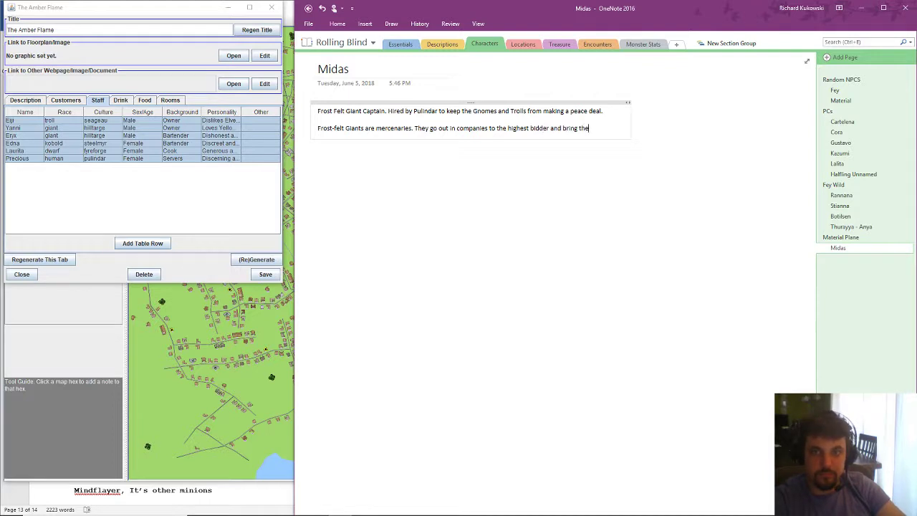
type(" wealth back")
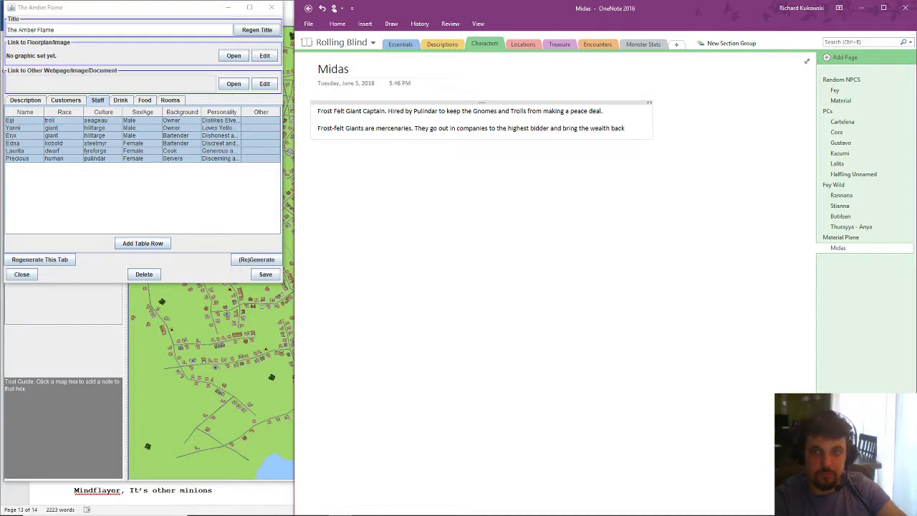
type(" home")
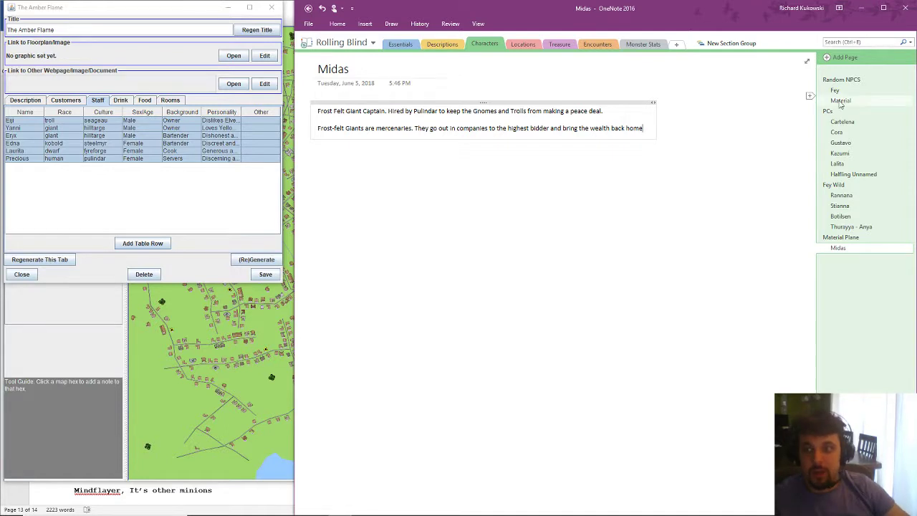
Step: Retitle the Cora page under PCs as "Captain Cora"
left_click(844, 133)
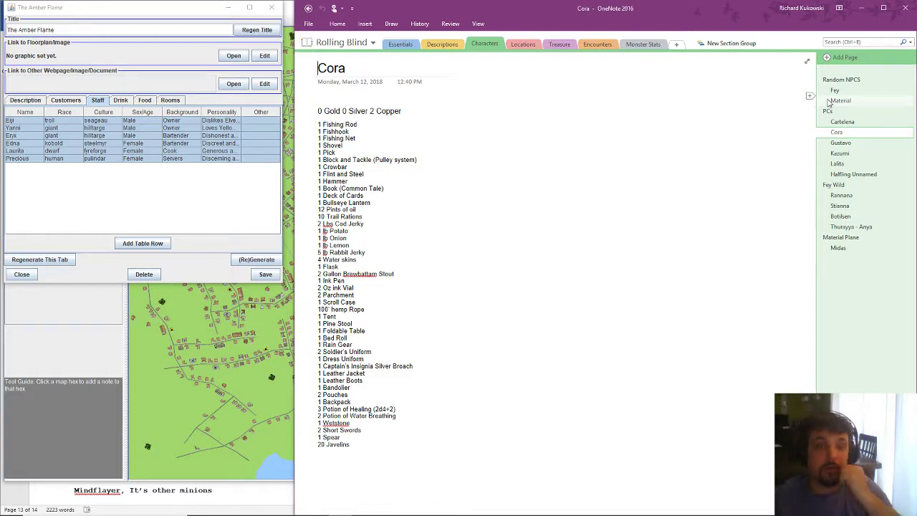
type("C")
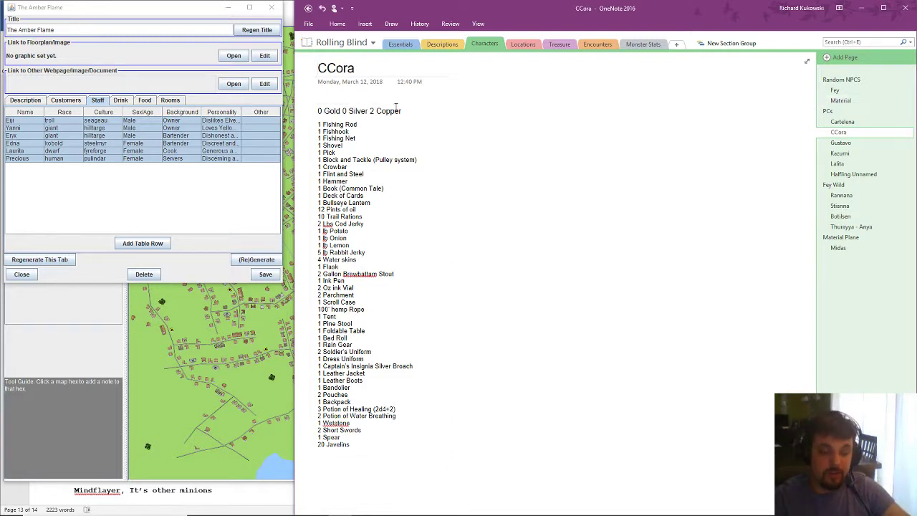
type("aptain")
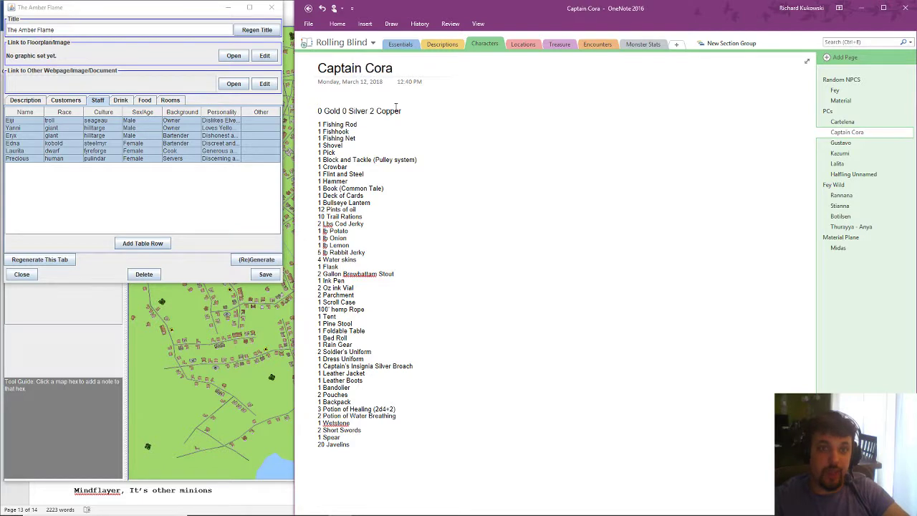
Step: Retitle the Midas page under Material Plane as "Captain Midas"
left_click(838, 248)
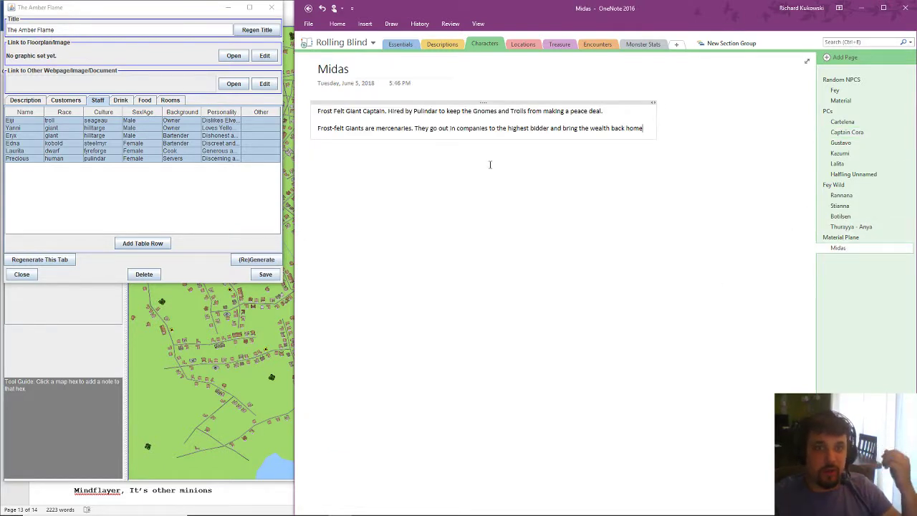
left_click(317, 68)
type("Captain")
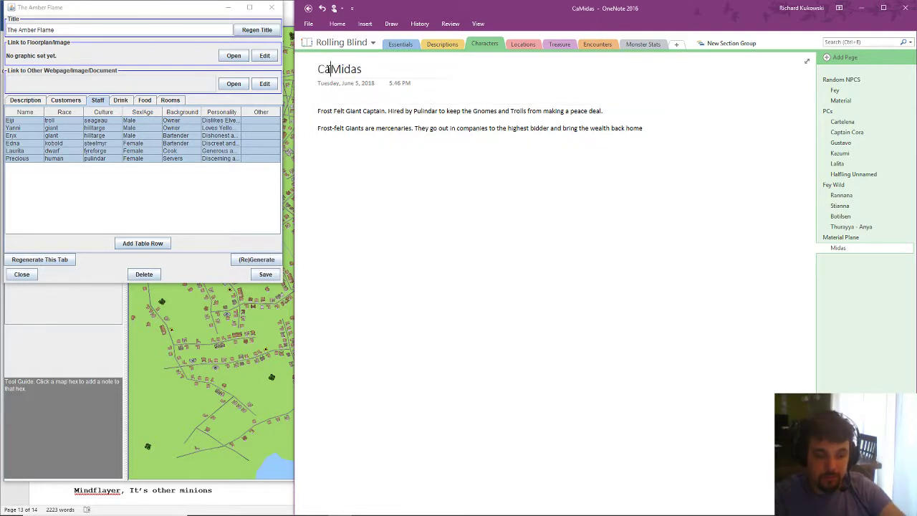
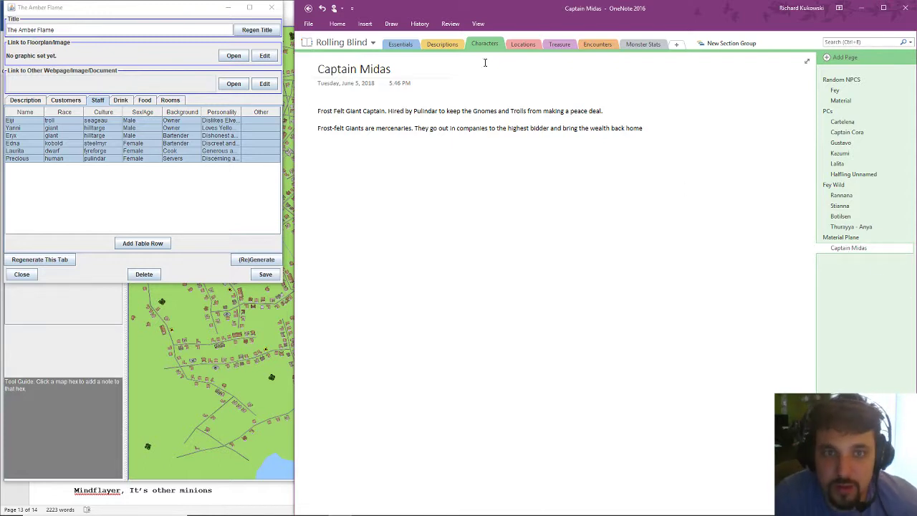
Step: Append "- antagonist" to the Captain Midas page title
left_click(402, 71)
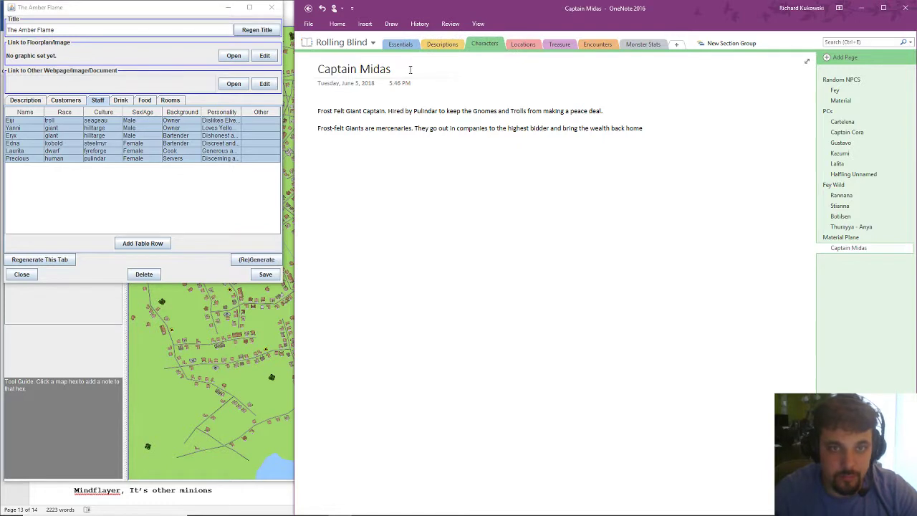
type("- ")
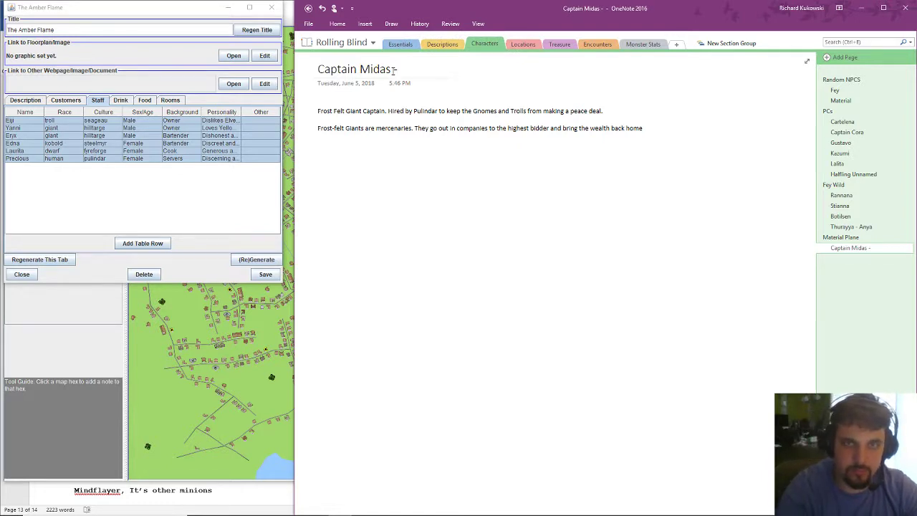
type("antago")
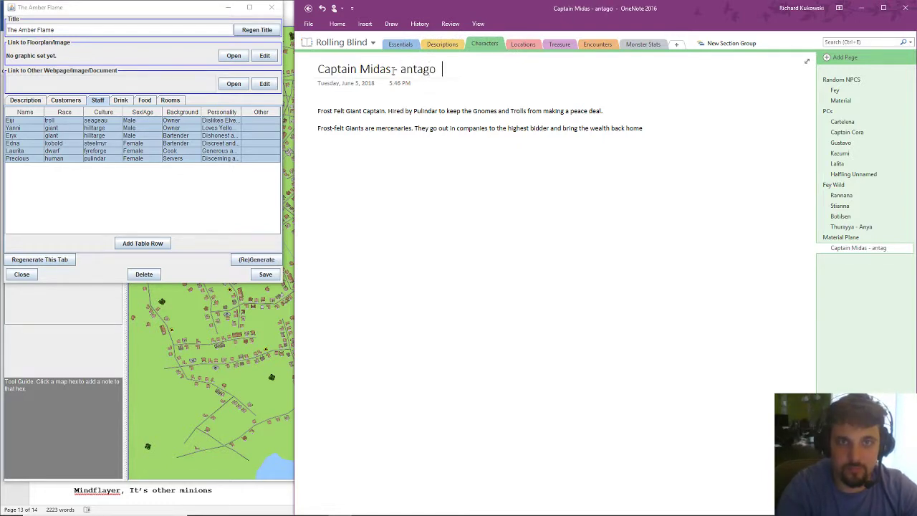
type("nist")
Step: Switch to the Rolling Blind Memories document in Word and examine Kazumi's memories, including those about peace deals and hired mercenaries
mouse_move(399, 510)
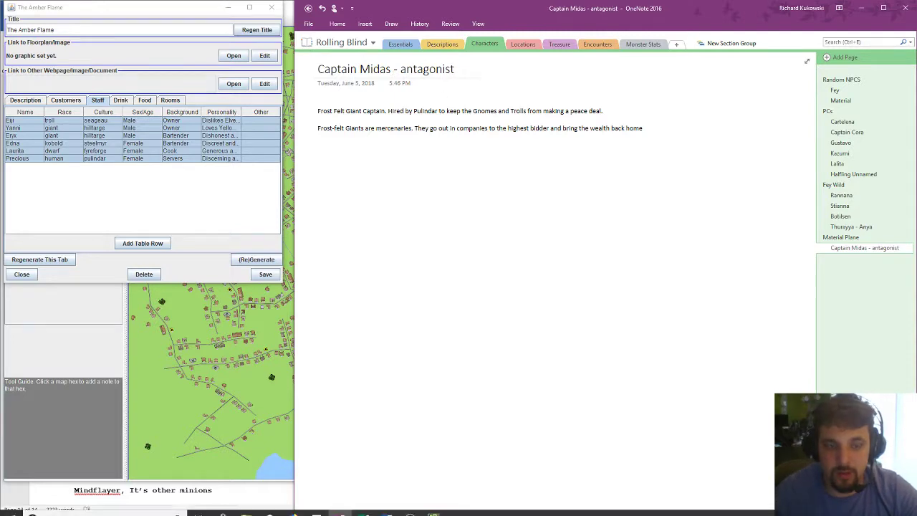
left_click(386, 507)
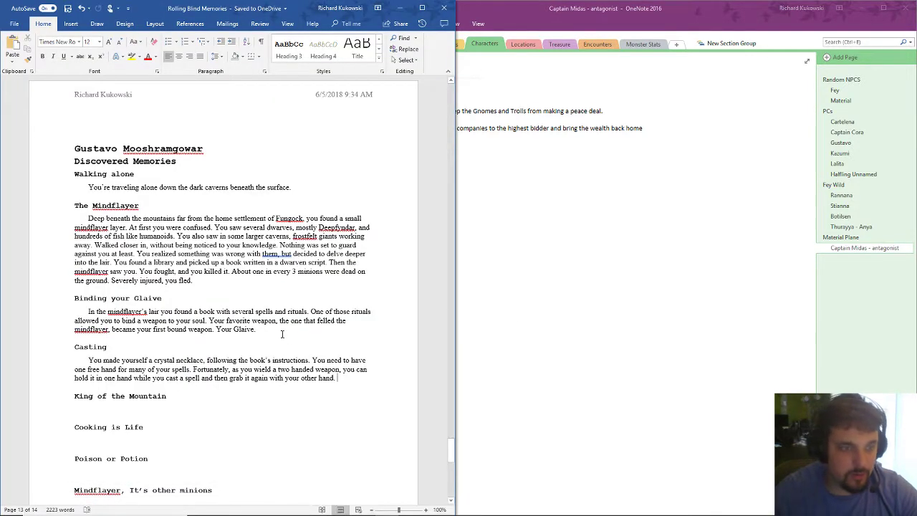
scroll(255, 316, "up", 15)
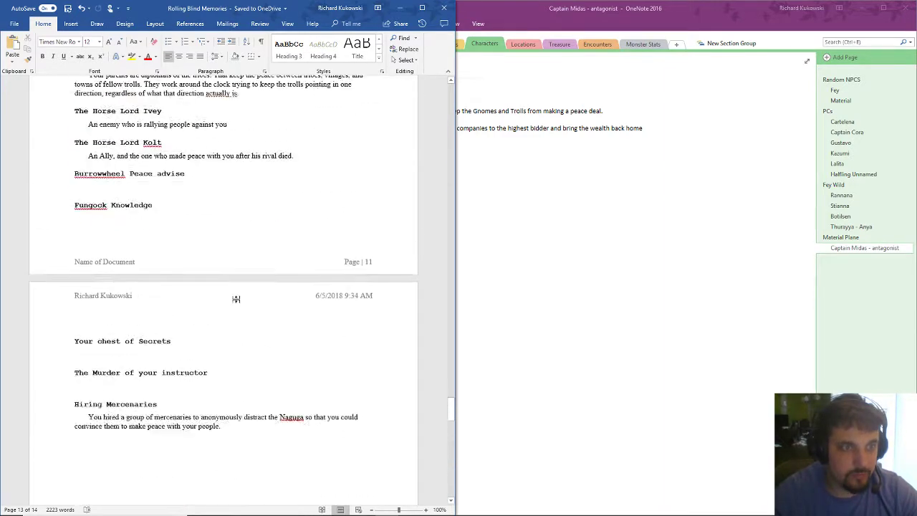
scroll(239, 292, "up", 10)
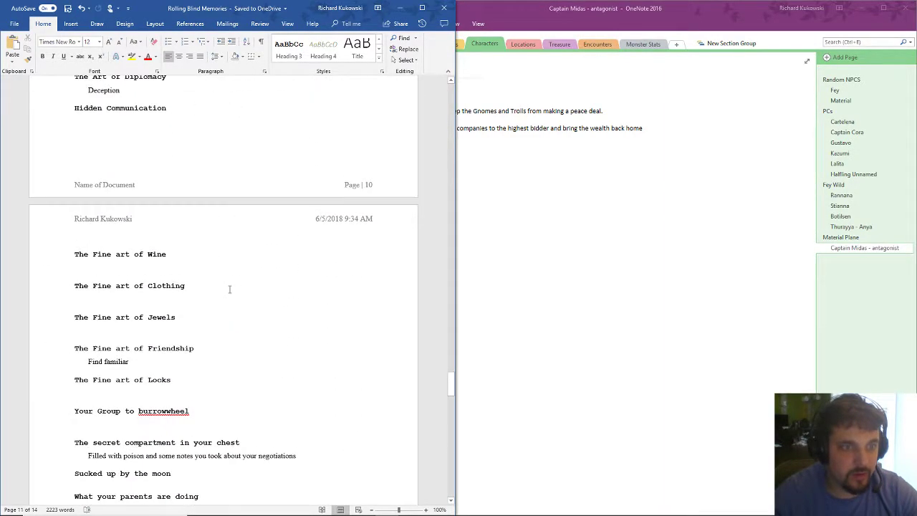
scroll(227, 290, "up", 6)
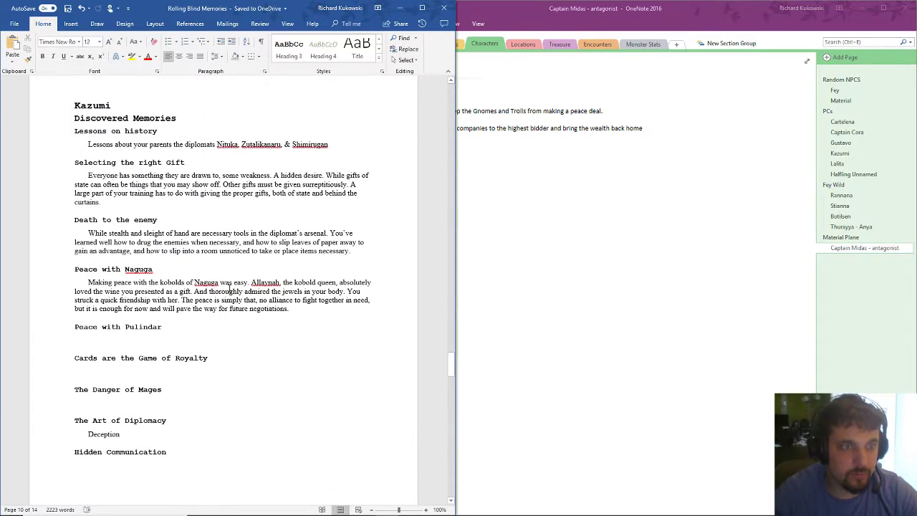
scroll(226, 286, "down", 12)
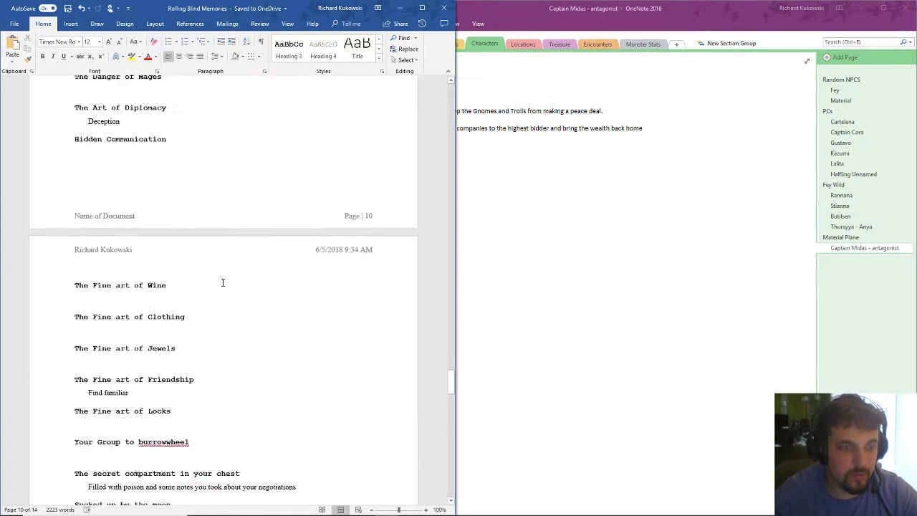
scroll(223, 282, "down", 2)
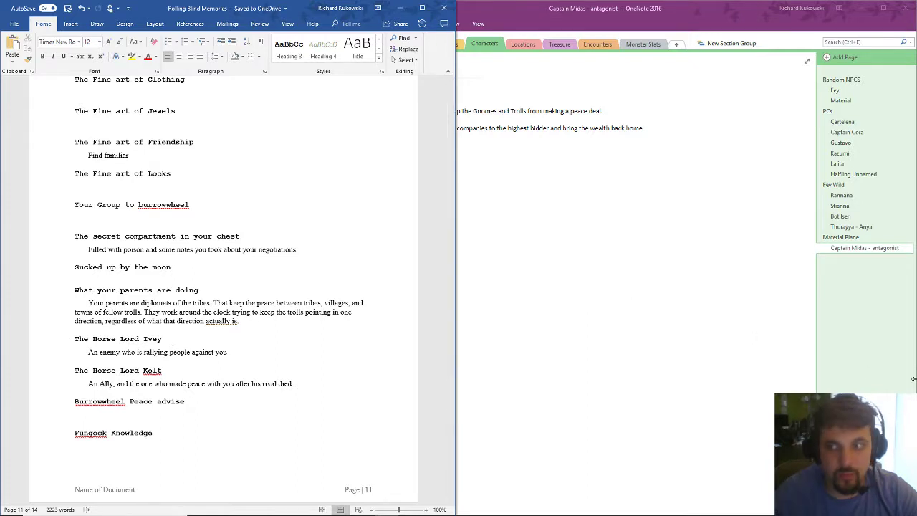
Step: Return to OneNote and add a new untitled page directly below Captain Midas - antagonist
left_click(885, 358)
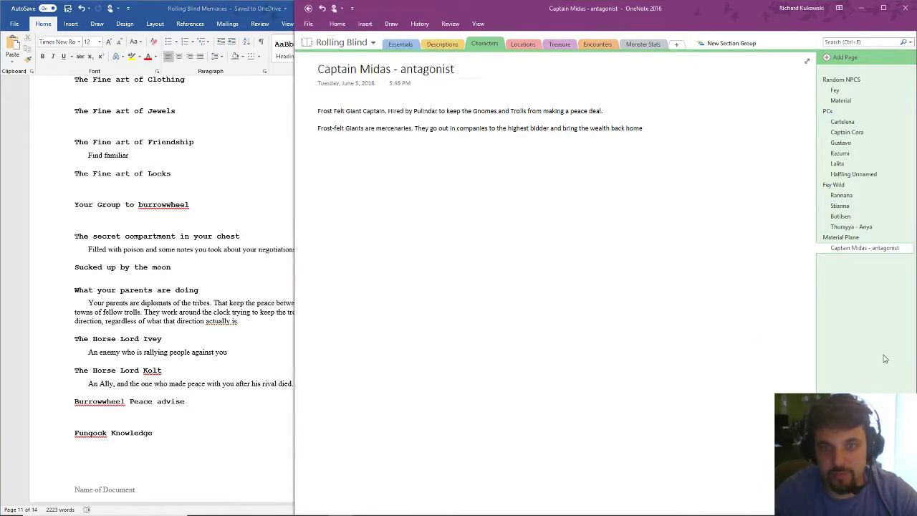
right_click(842, 249)
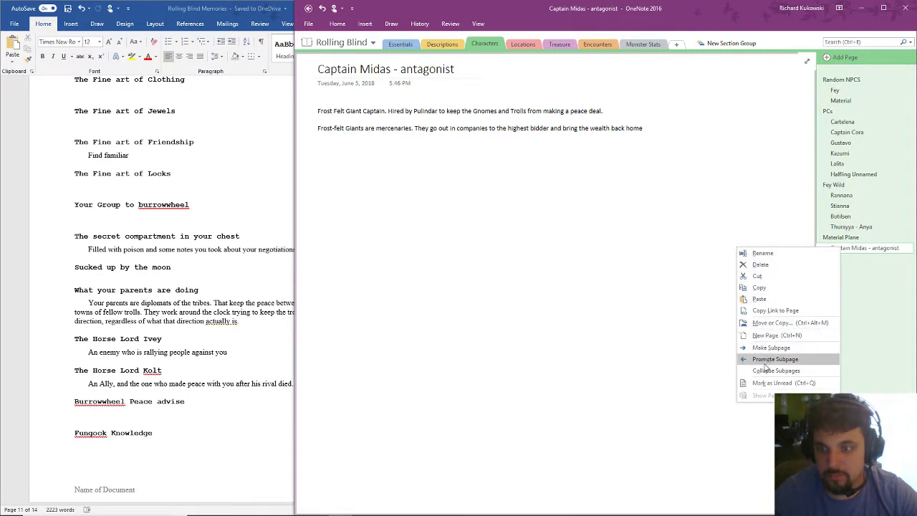
left_click(772, 335)
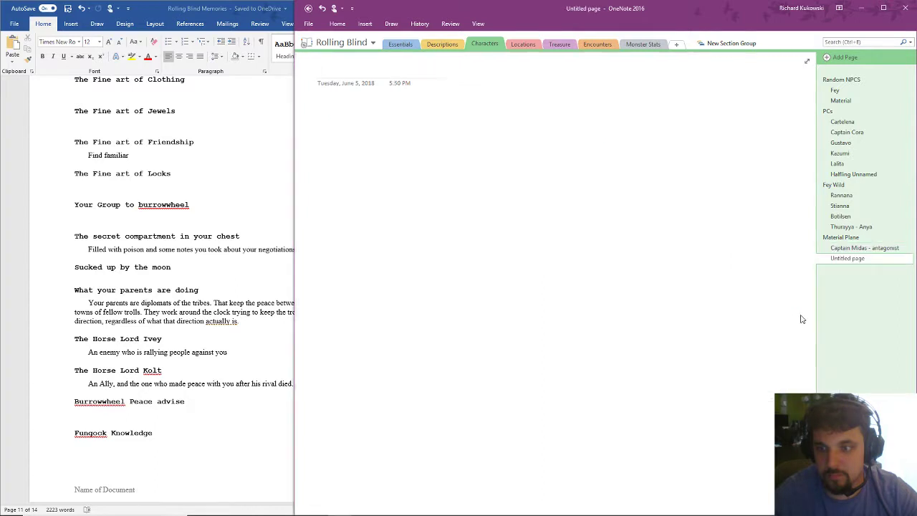
Step: Add another page directly below Material Plane and title it "Antagonists"
right_click(842, 238)
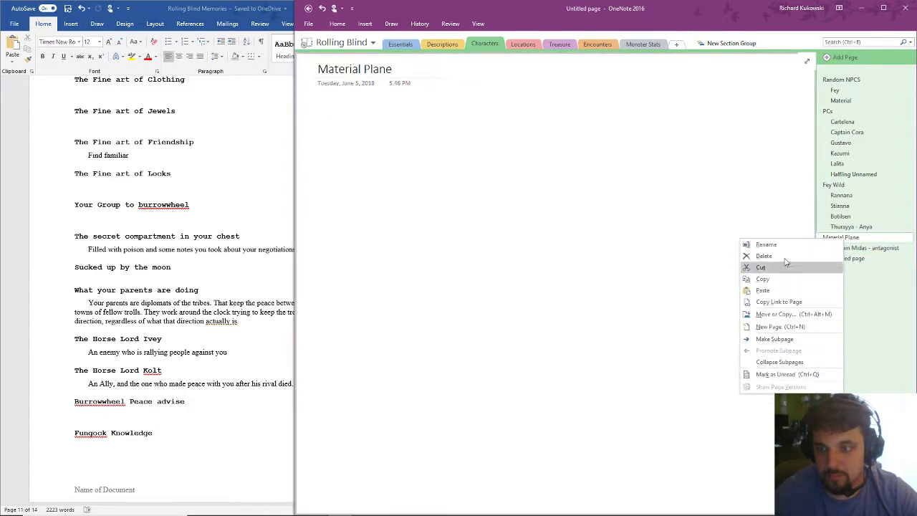
left_click(780, 326)
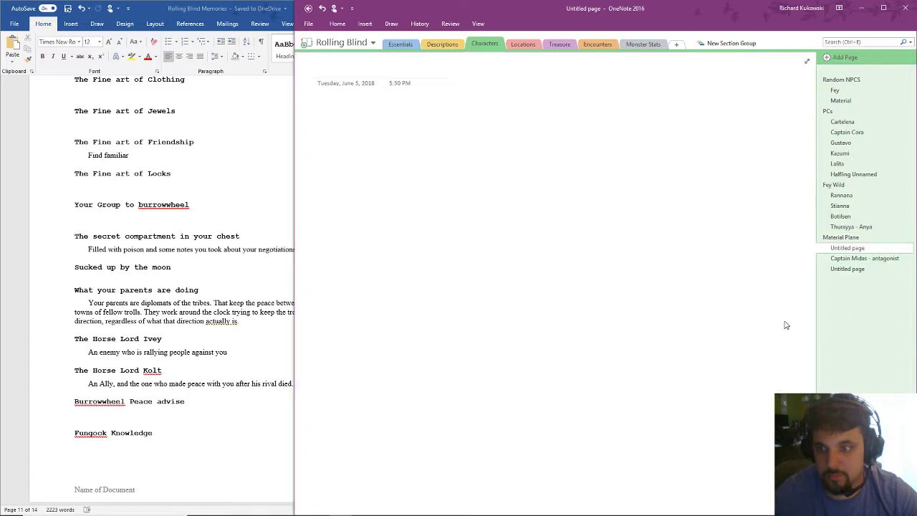
right_click(843, 248)
left_click(359, 65)
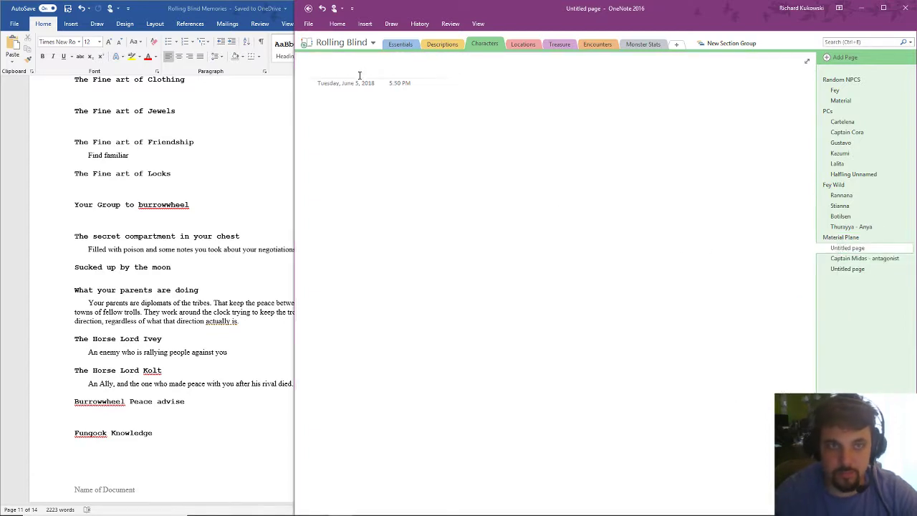
type("Antagonists")
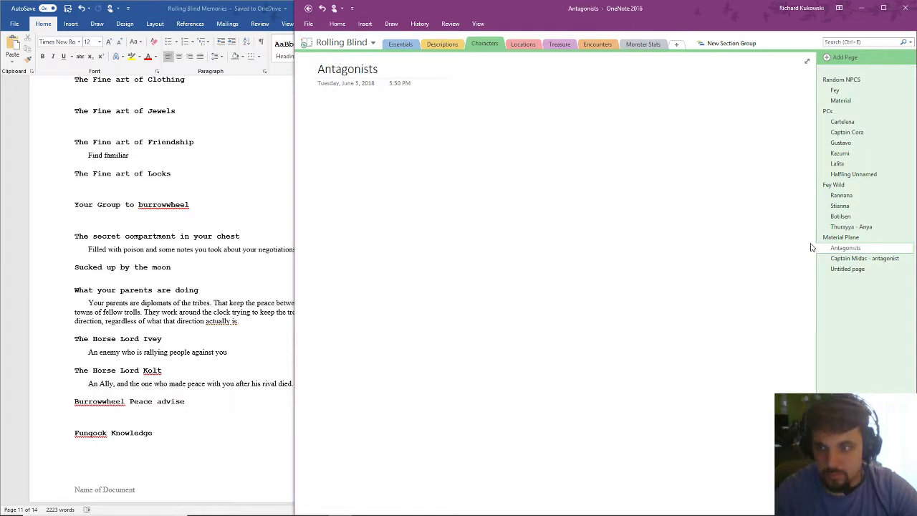
Step: Make the Captain Midas - antagonist page and the untitled page below it subpages of Antagonists
right_click(826, 261)
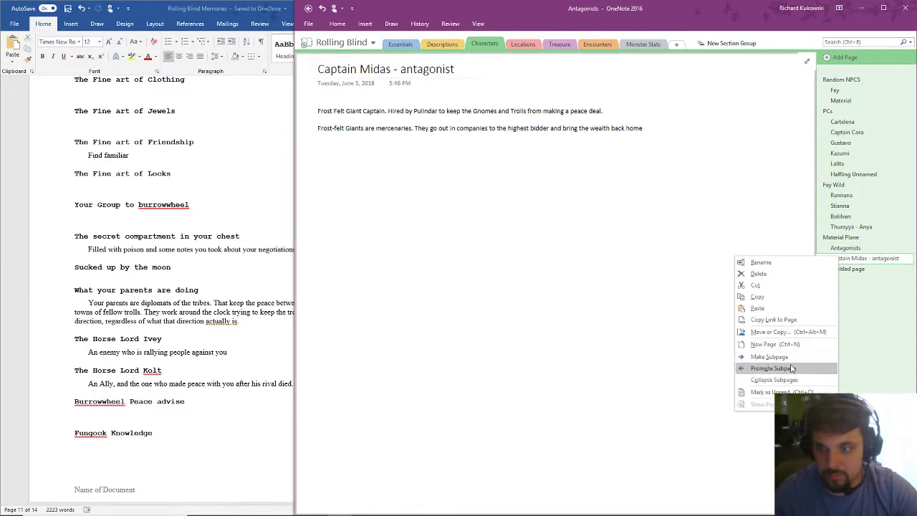
left_click(789, 357)
right_click(842, 269)
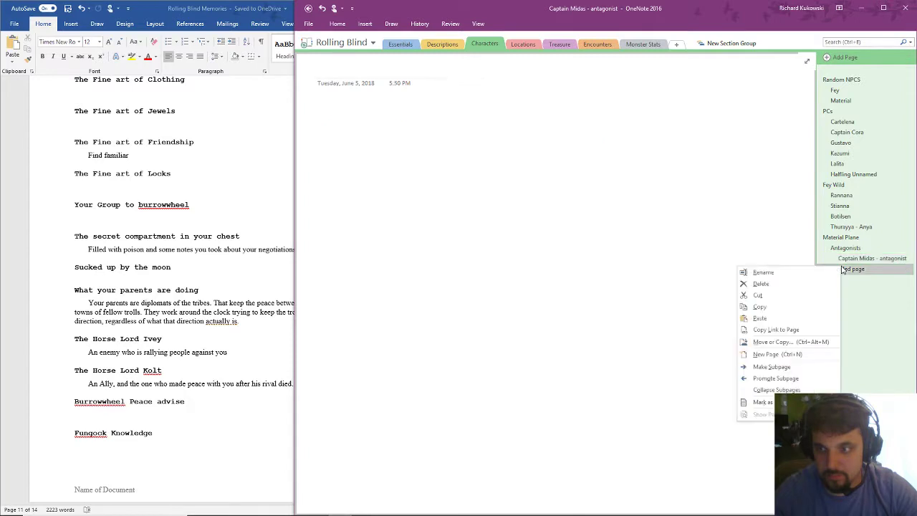
left_click(771, 367)
Step: Shorten the title of the Captain Midas - antagonist page to "Captain Midas"
left_click(824, 256)
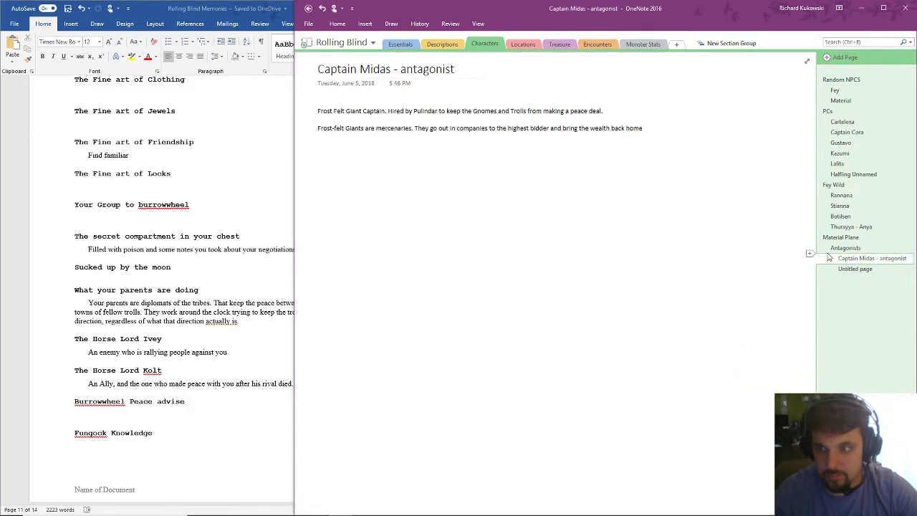
left_click_drag(459, 69, 392, 72)
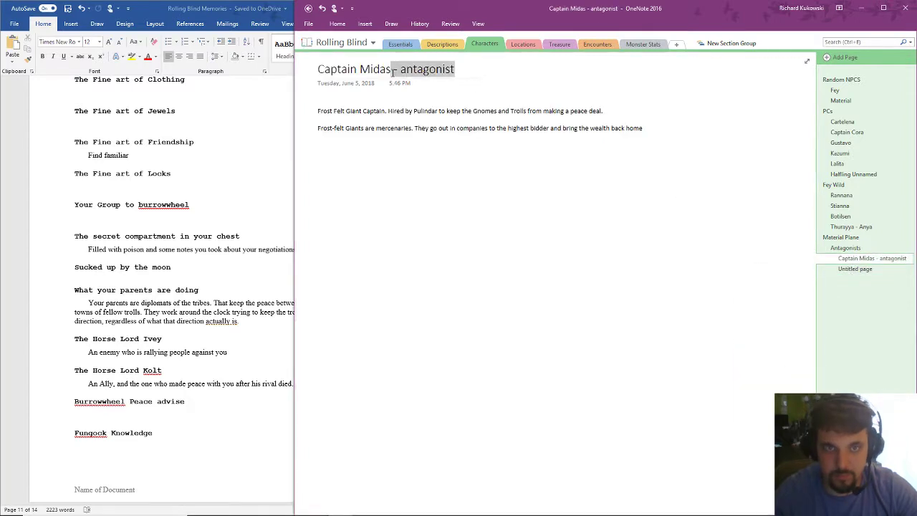
key("BackSpace")
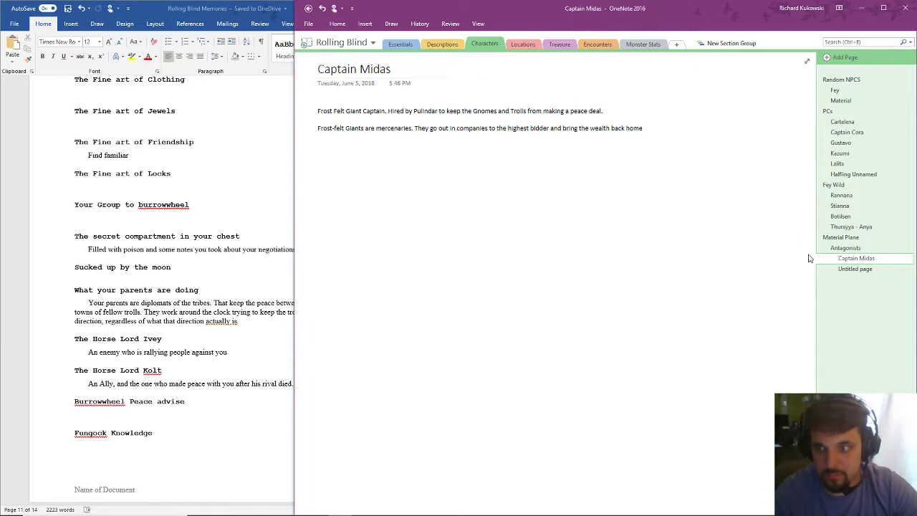
Step: Title the untitled page below Captain Midas "Horse Lord Ivey"
left_click(837, 271)
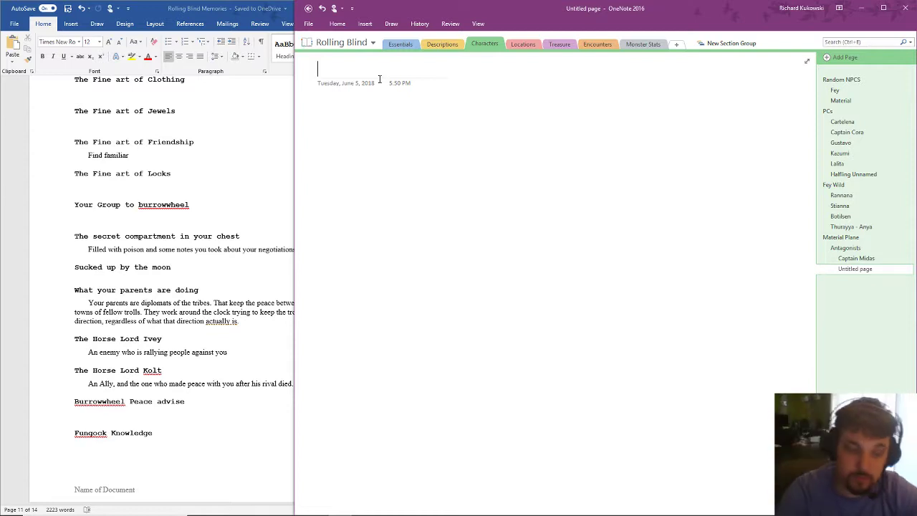
type("Horse ")
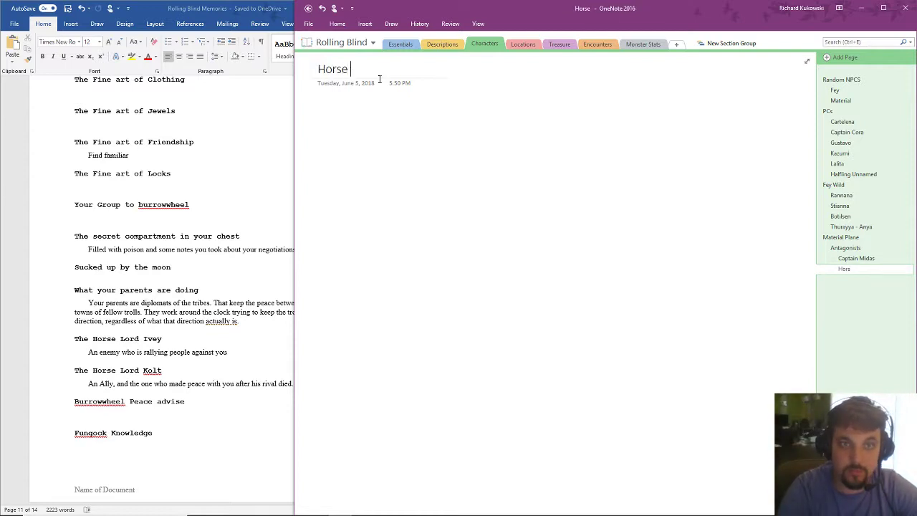
type("Lord Ivey")
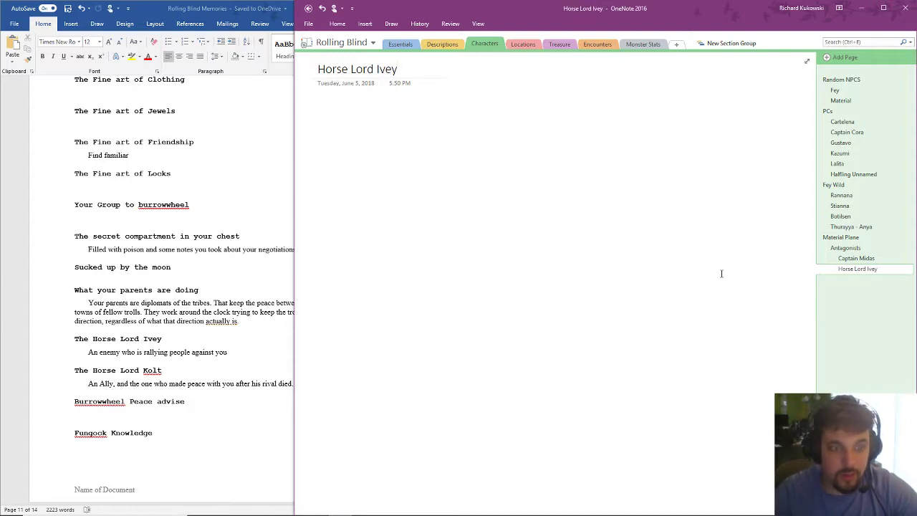
Step: Add a page titled "Mindflayers" and make it a subpage of Antagonists, level with Horse Lord Ivey
left_click(831, 60)
type("Mindflayer")
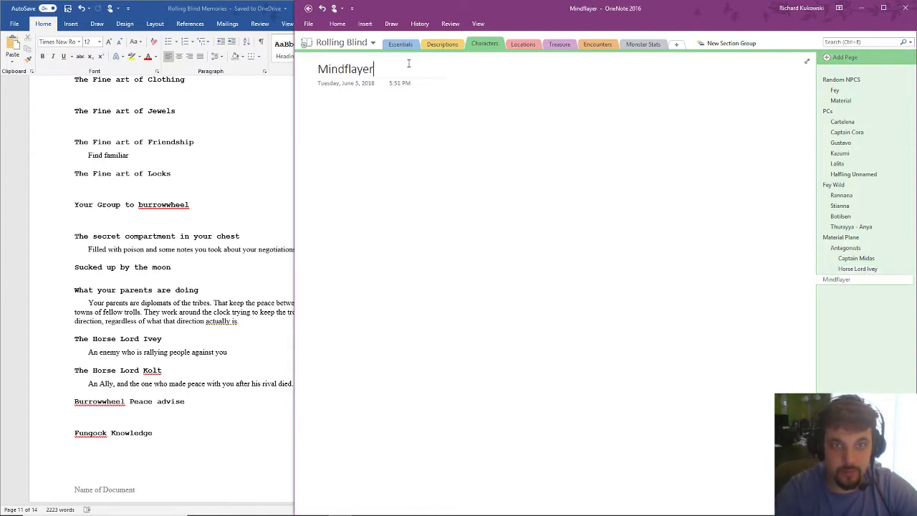
type("s")
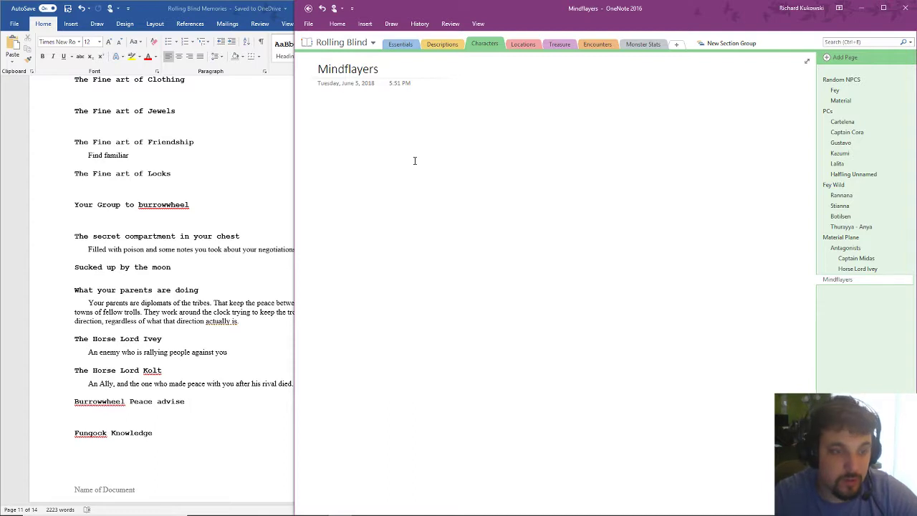
right_click(848, 286)
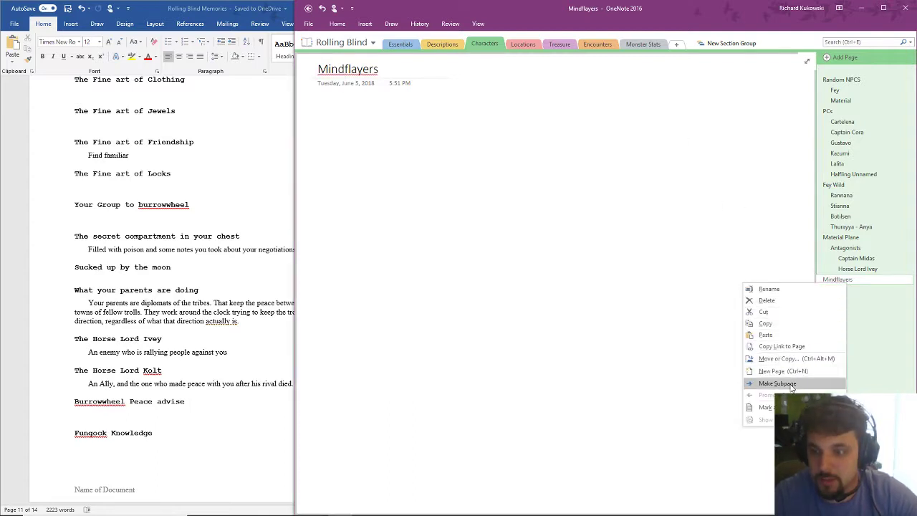
left_click(817, 381)
right_click(844, 284)
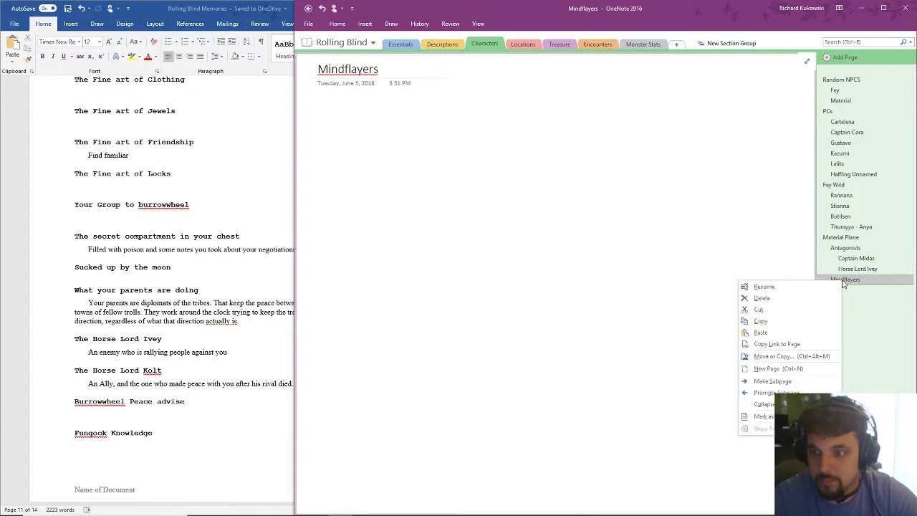
left_click(792, 381)
left_click(853, 238)
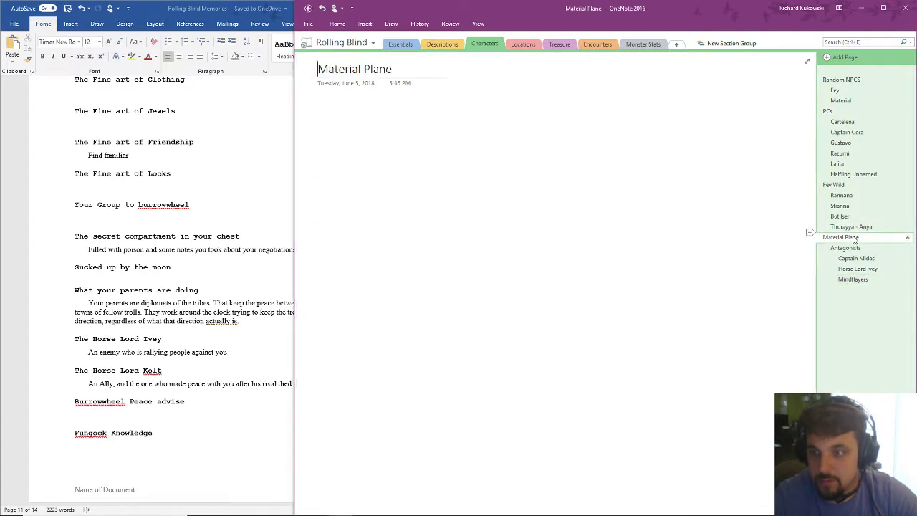
left_click(847, 249)
right_click(848, 251)
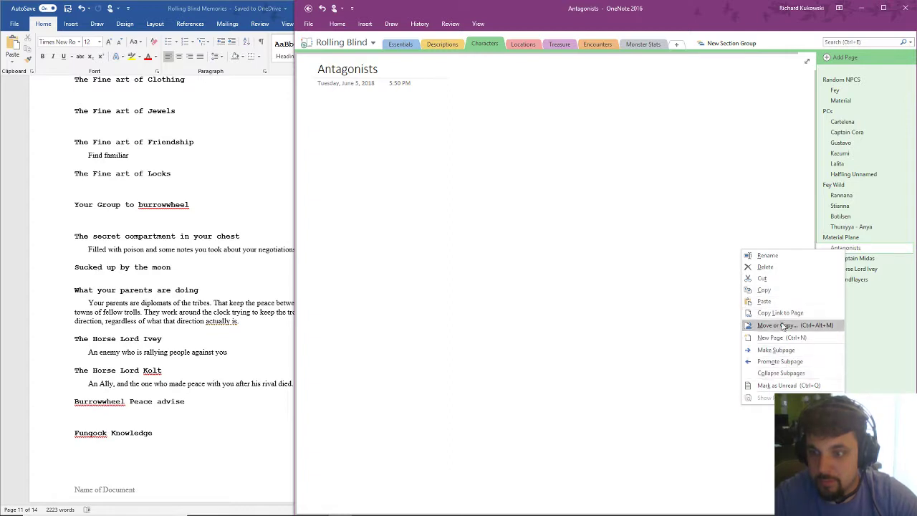
left_click(865, 371)
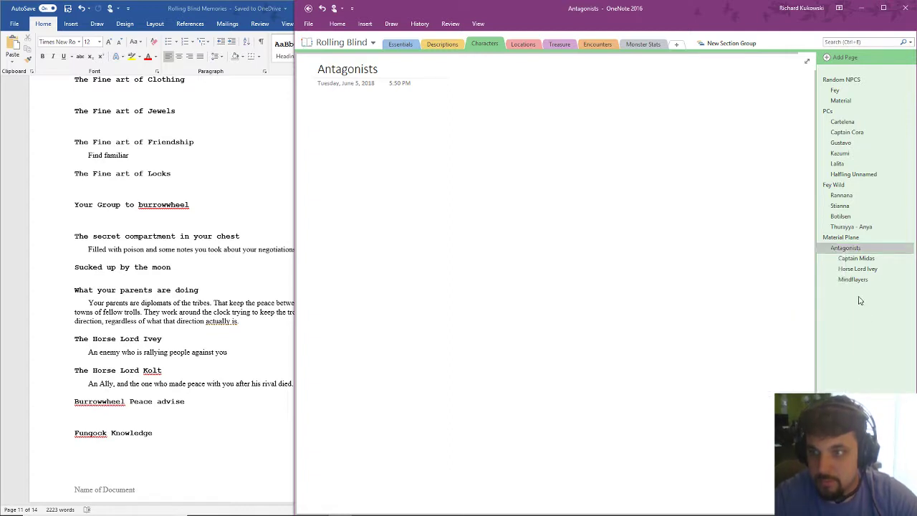
Step: Add a page at the end of the list, make it a direct subpage of Material Plane and title it "Allies"
left_click(846, 60)
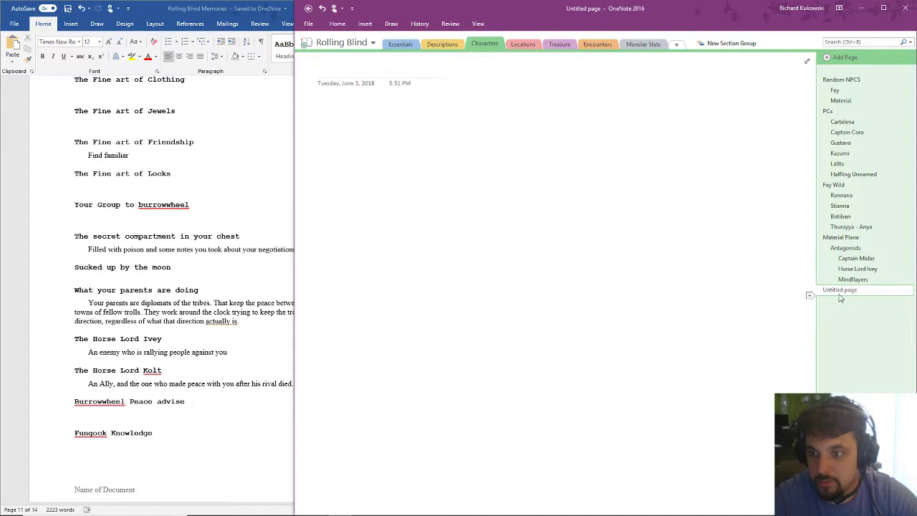
right_click(841, 296)
left_click(767, 395)
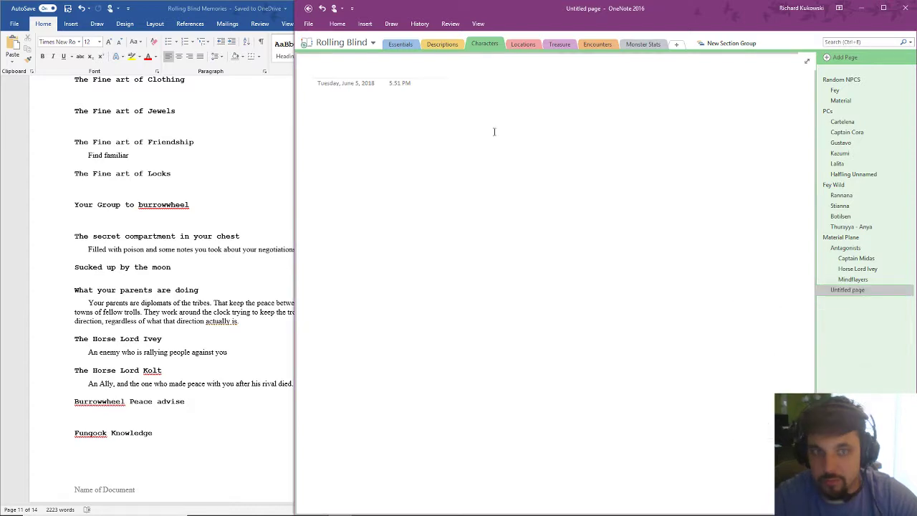
left_click(364, 68)
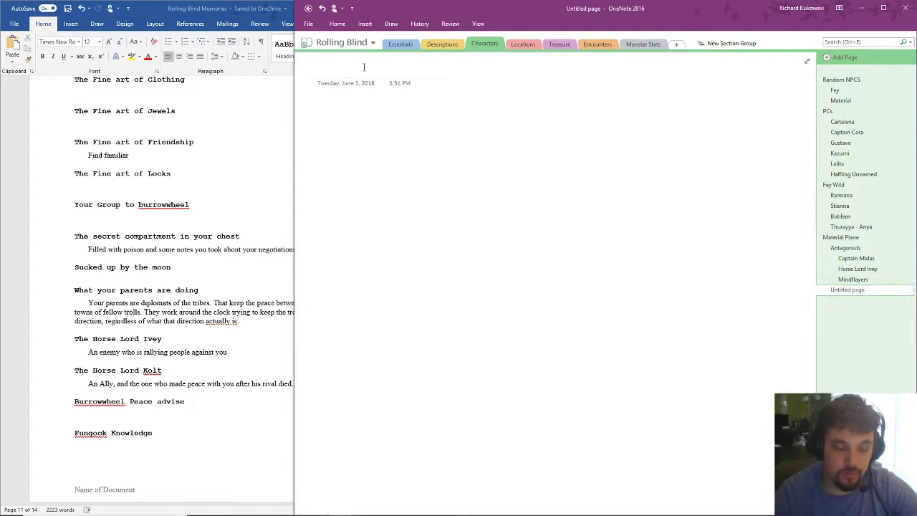
type("Allies")
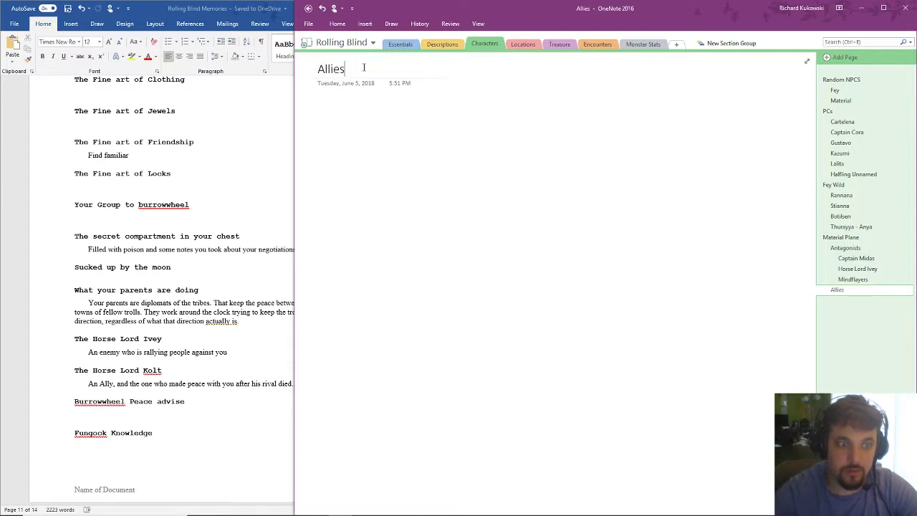
Step: Add a page titled "Horse Lord Kolt" and make it a subpage of Allies
left_click(845, 58)
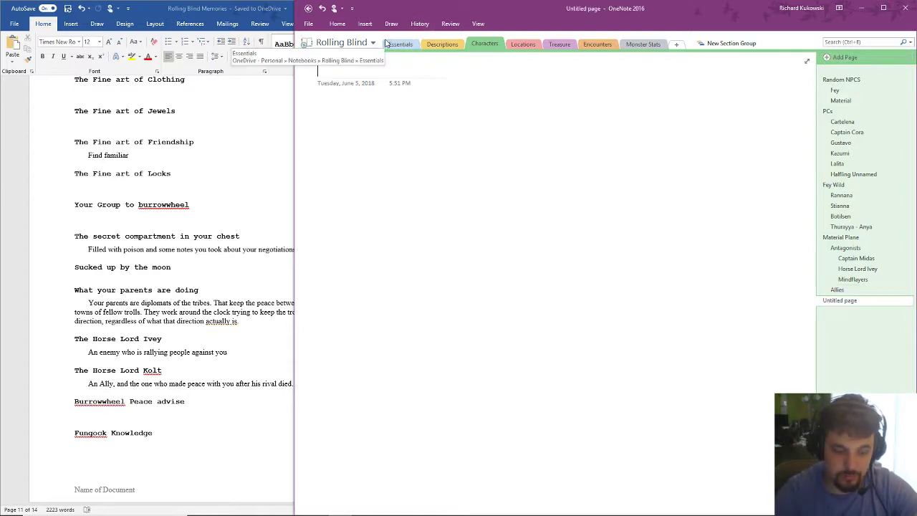
type("Horse L")
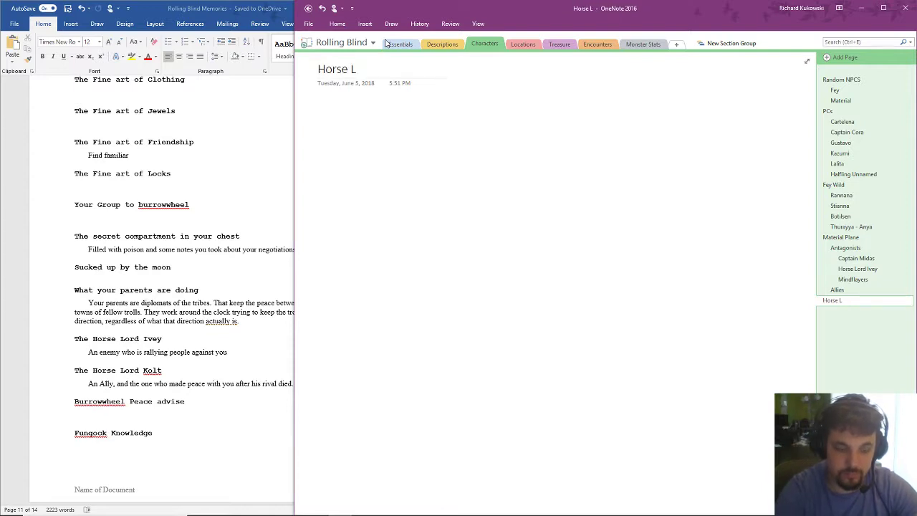
type("ord Kolt")
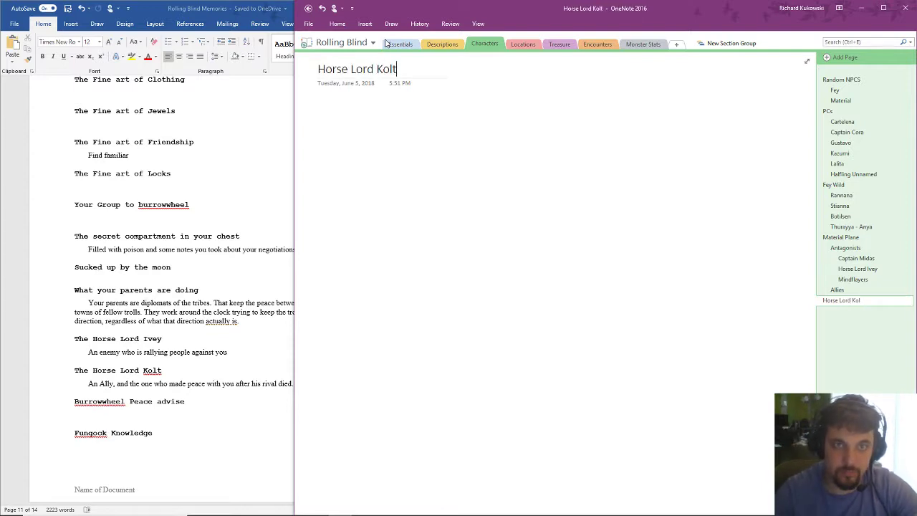
right_click(835, 301)
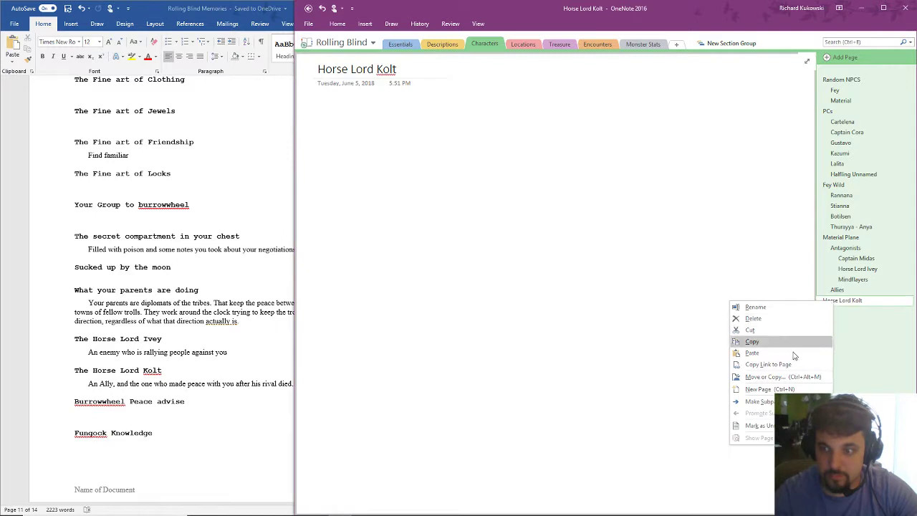
left_click(760, 401)
right_click(853, 301)
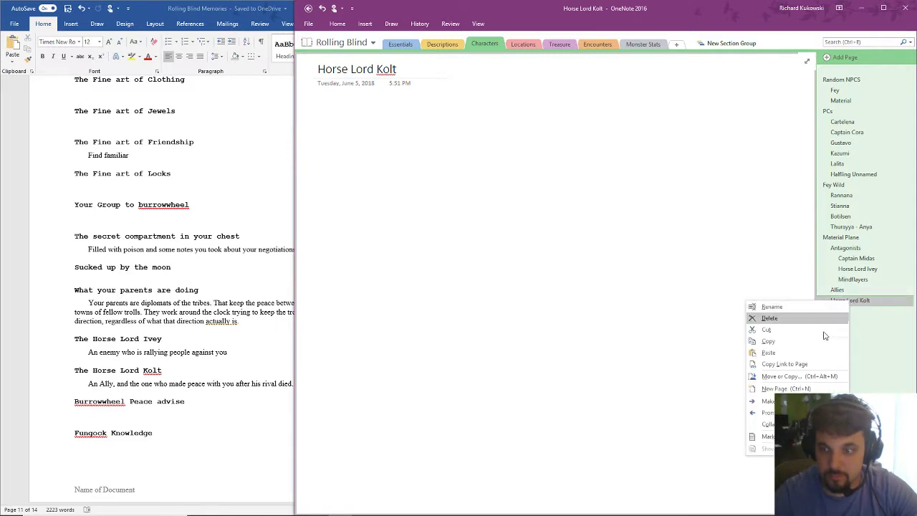
left_click(764, 402)
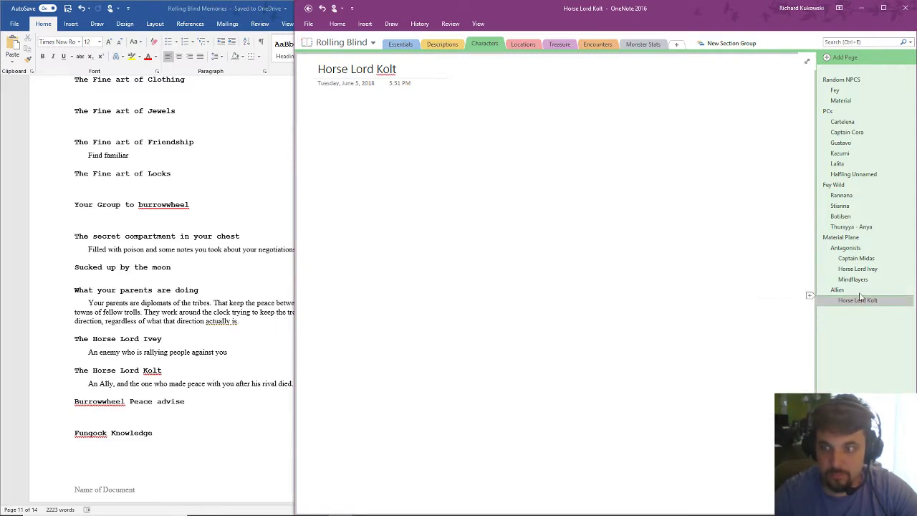
Step: Add a page titled "Lord Anton" and make it a subpage of Allies, level with Horse Lord Kolt
left_click(843, 56)
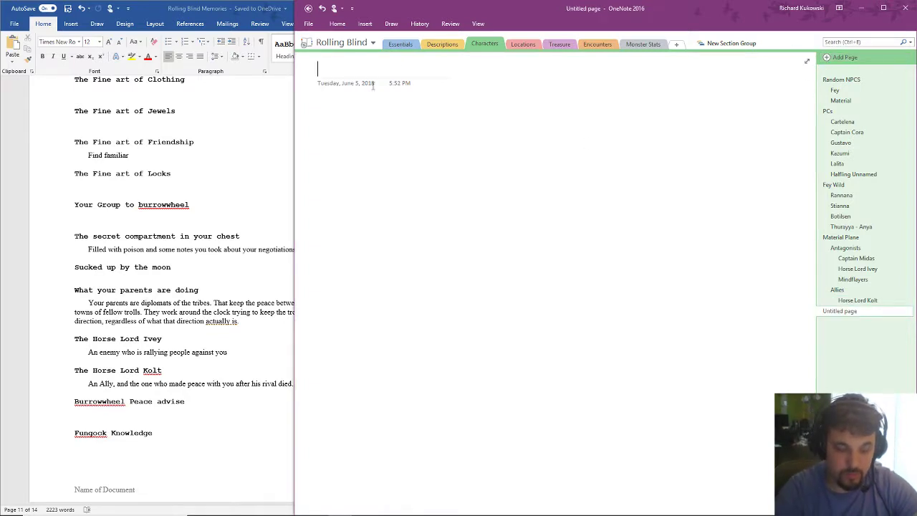
type("Lor")
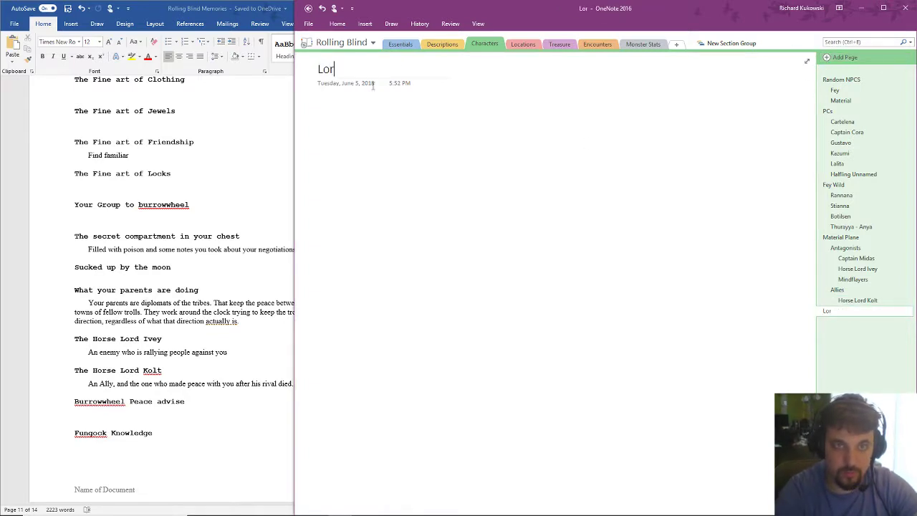
type("d A")
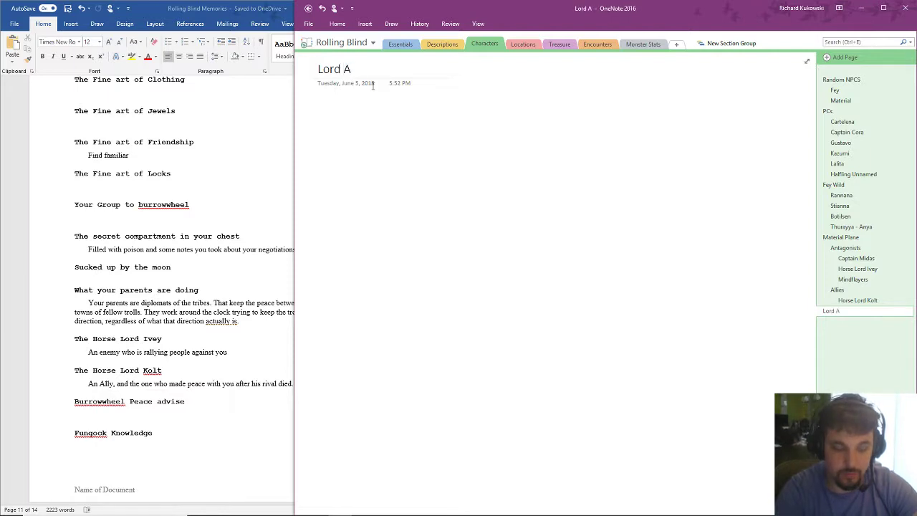
type("nton")
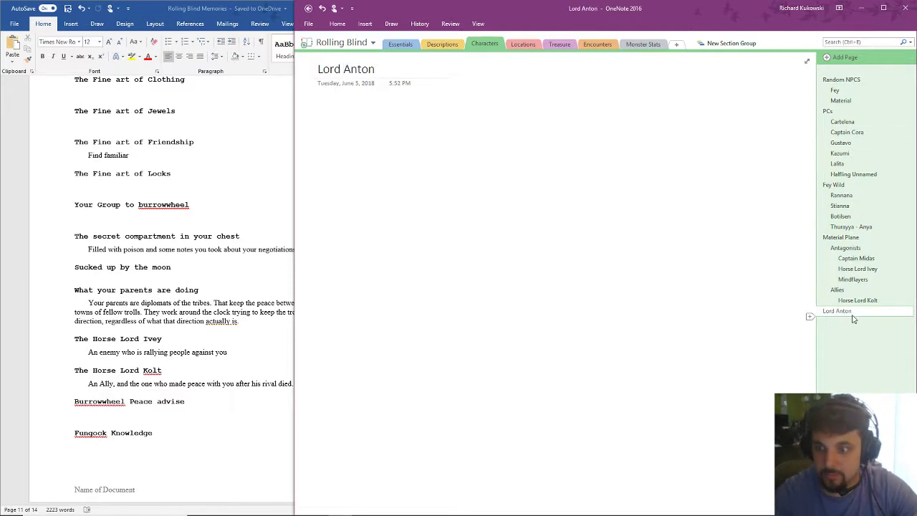
right_click(854, 318)
left_click(773, 416)
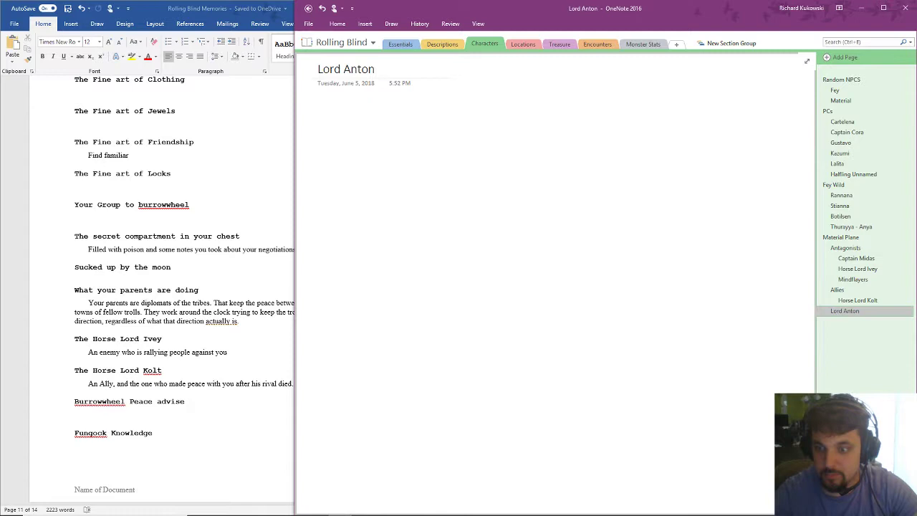
right_click(846, 316)
left_click(764, 414)
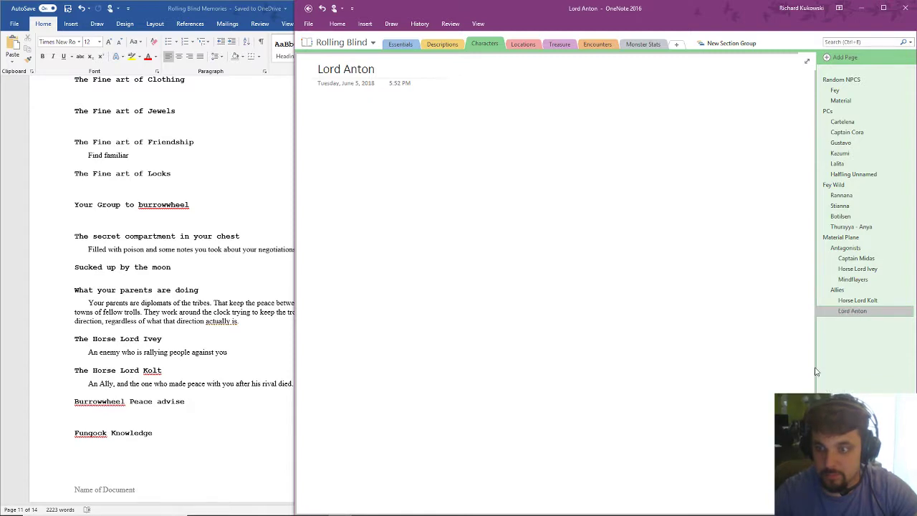
Step: Add a page titled "Queen Allaynah" and make it a subpage of Allies, level with Lord Anton
left_click(826, 57)
scroll(158, 242, "up", 5)
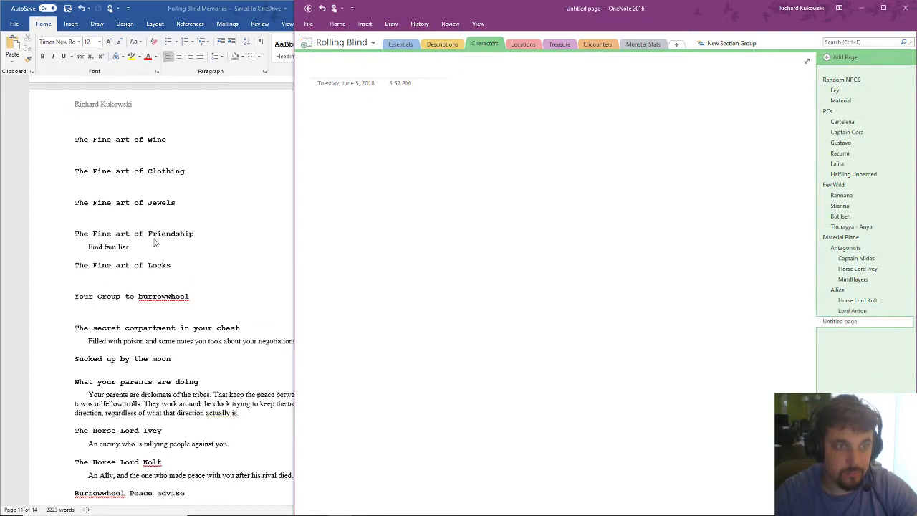
scroll(166, 244, "up", 10)
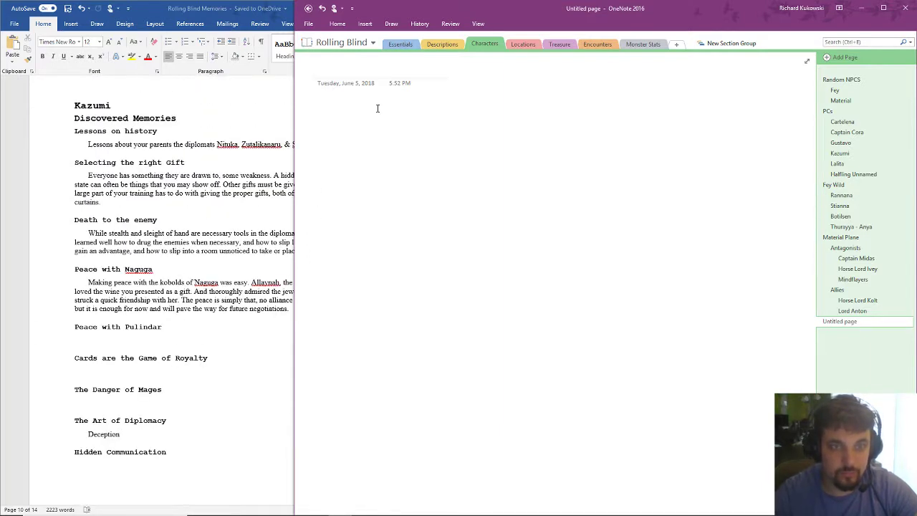
type("Queen")
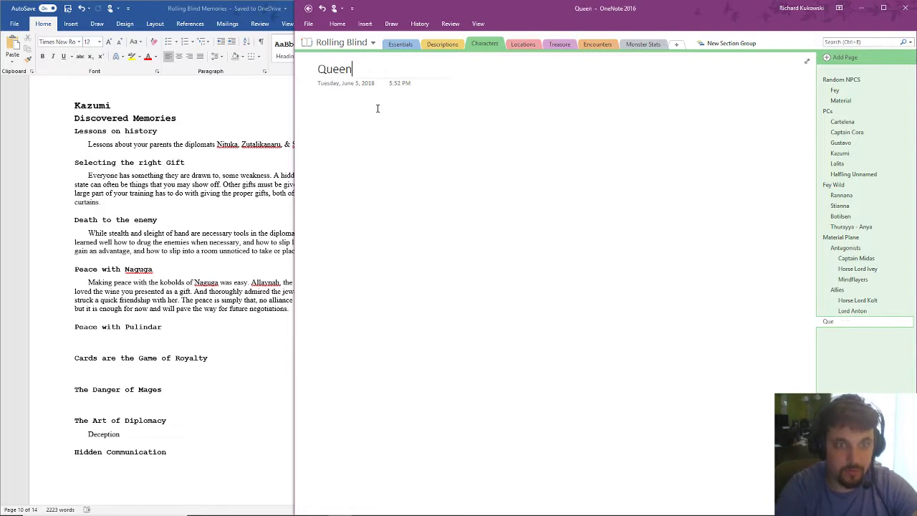
type(" All")
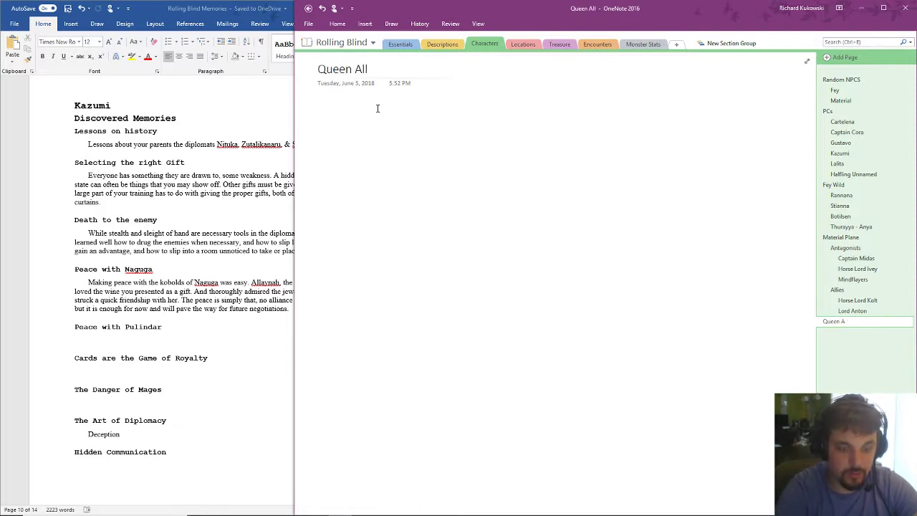
type("aynah")
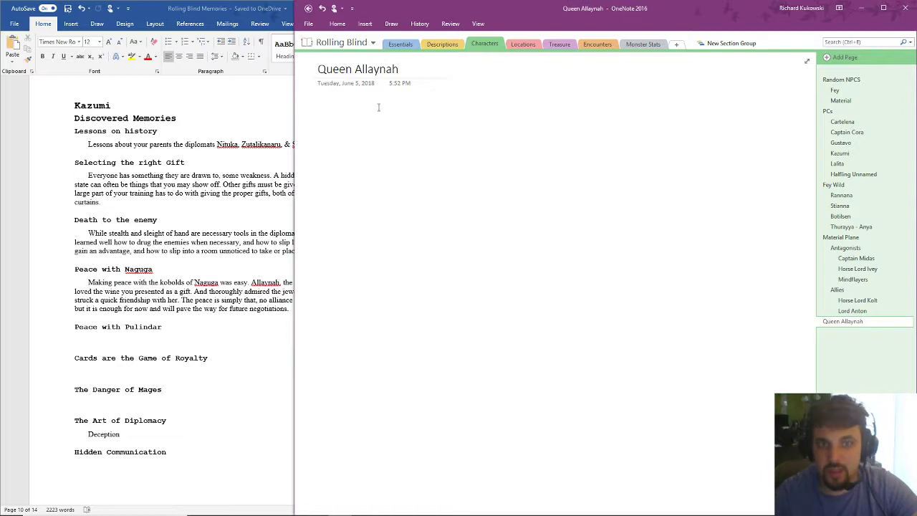
right_click(849, 323)
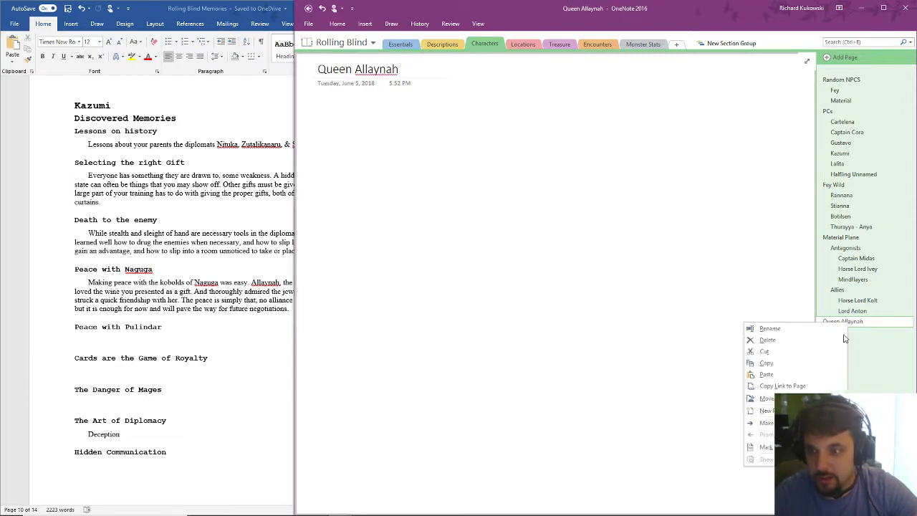
left_click(851, 323)
right_click(852, 324)
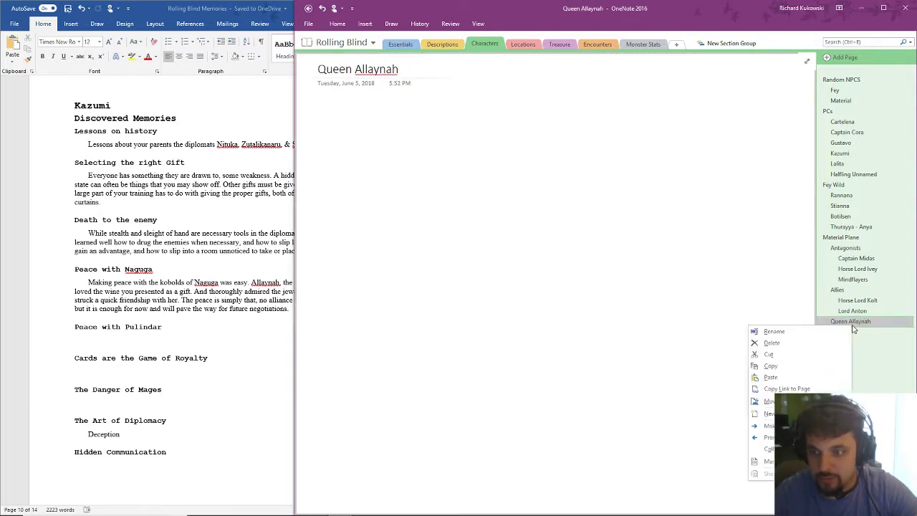
left_click(770, 426)
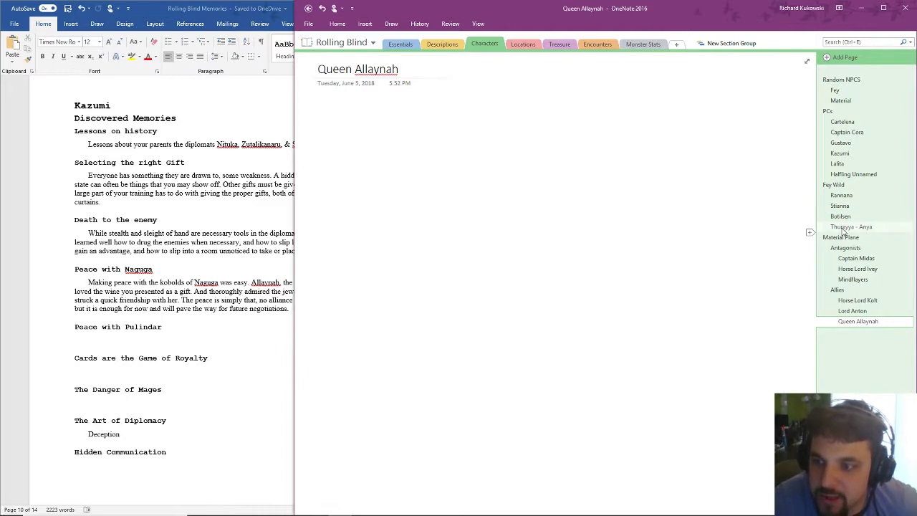
Step: Write the note "Land Guide" in the body of the Horse Lord Kolt page
left_click(831, 301)
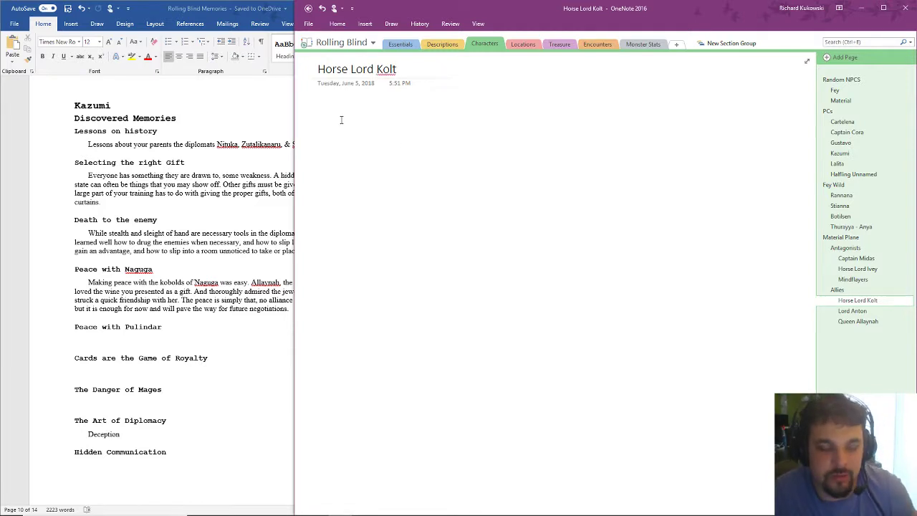
type("Land")
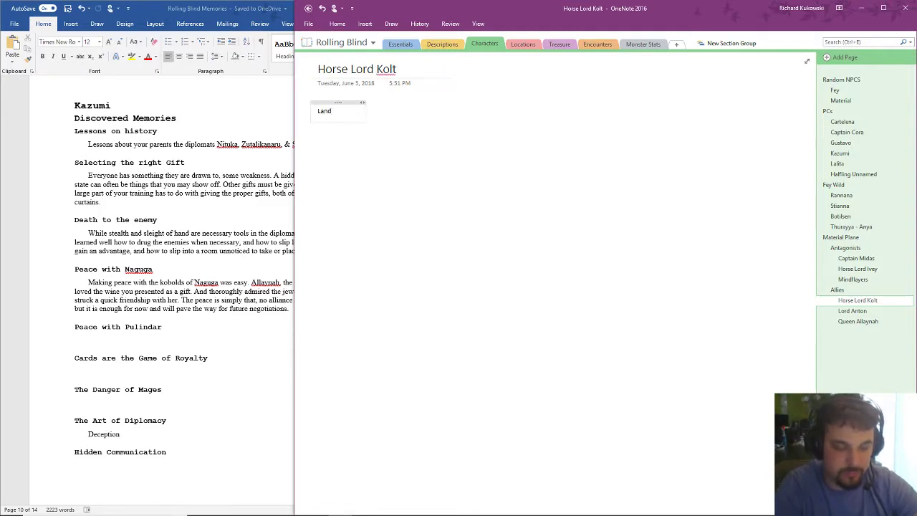
type(" Guide")
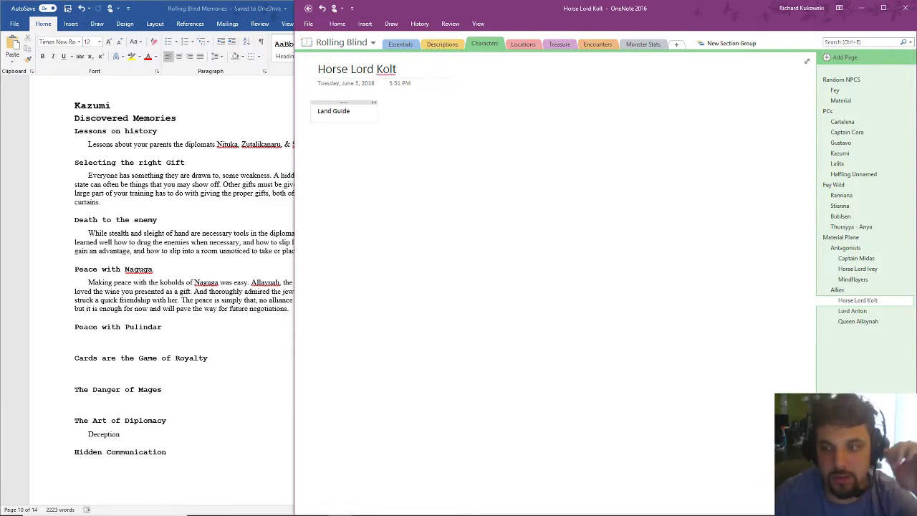
Step: Write the note "Magical Guide" in the body of the Queen Allaynah page
left_click(852, 313)
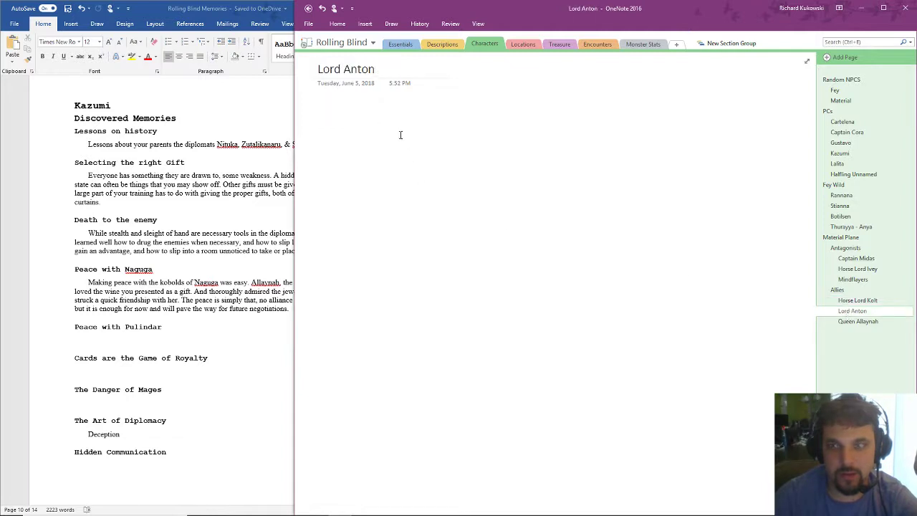
left_click(853, 321)
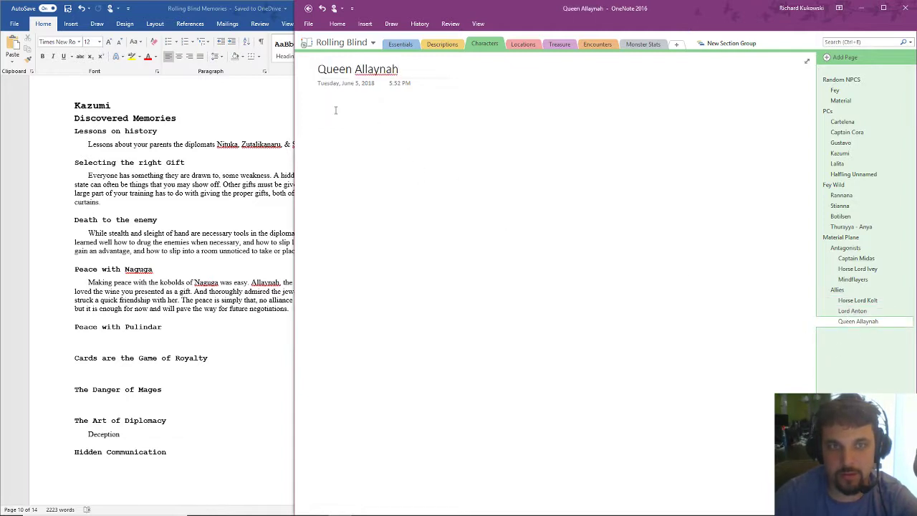
type("Mega")
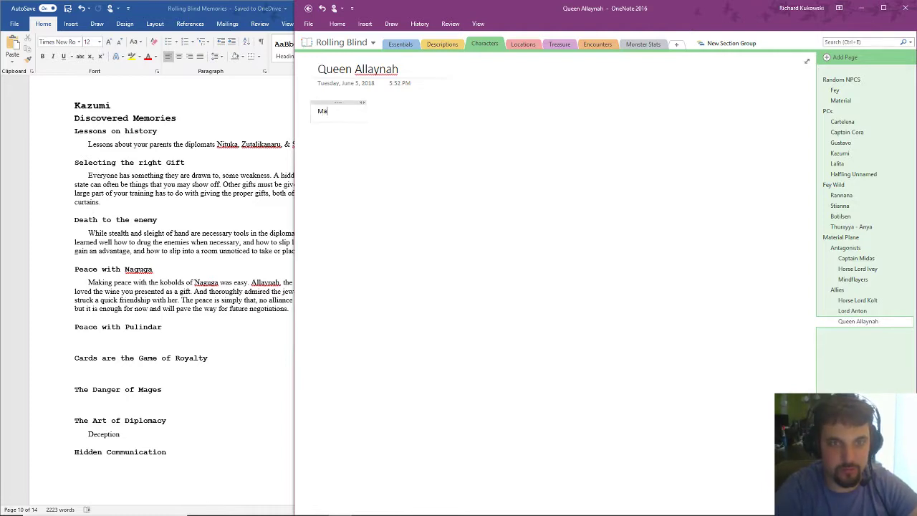
type("cal Guide")
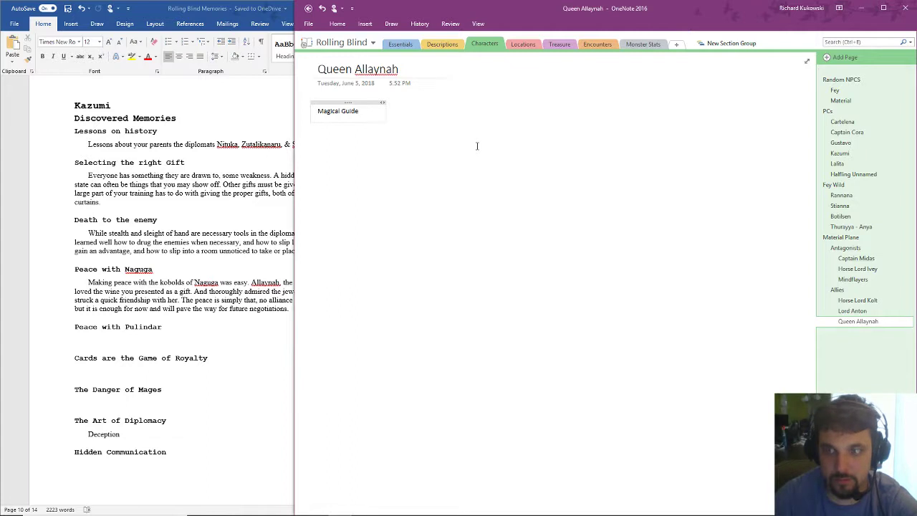
Step: Append "& Quests" to the note on the Horse Lord Kolt page and write "Merchant" on the Lord Anton page
left_click(864, 302)
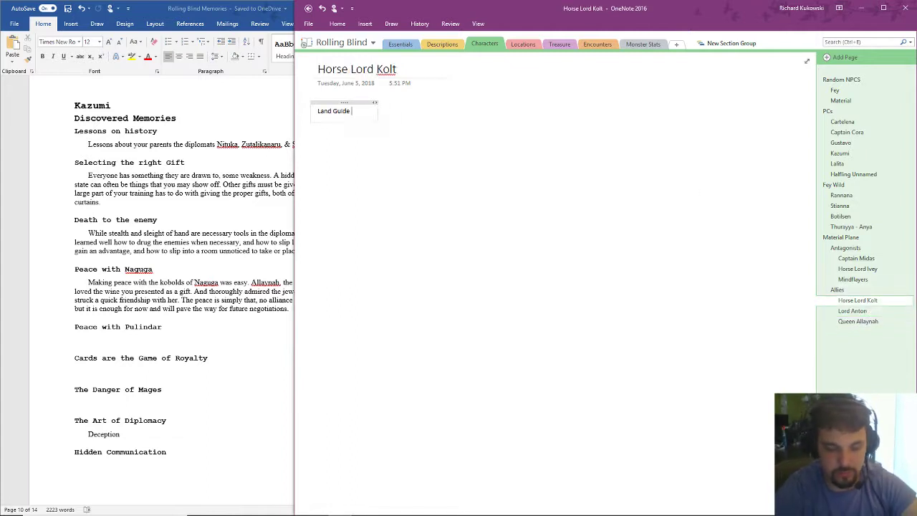
type("& Quests")
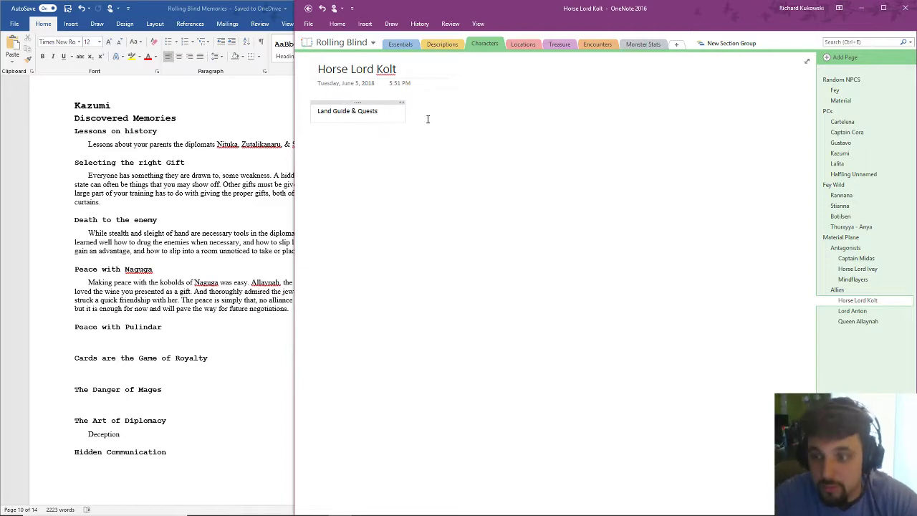
left_click(845, 323)
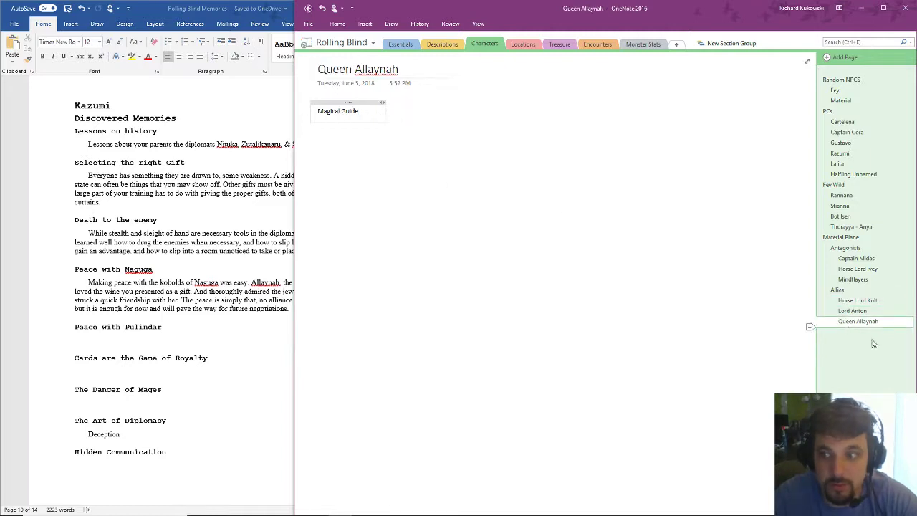
left_click(854, 312)
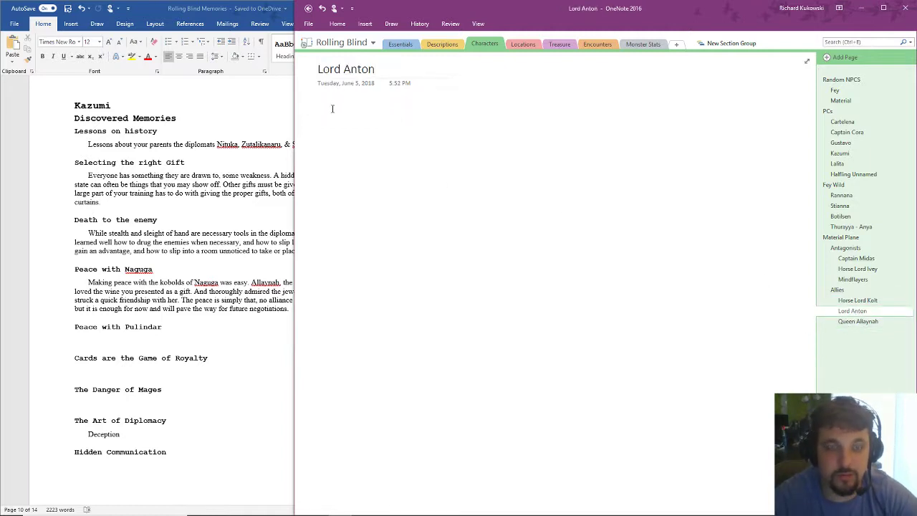
type("Merchant")
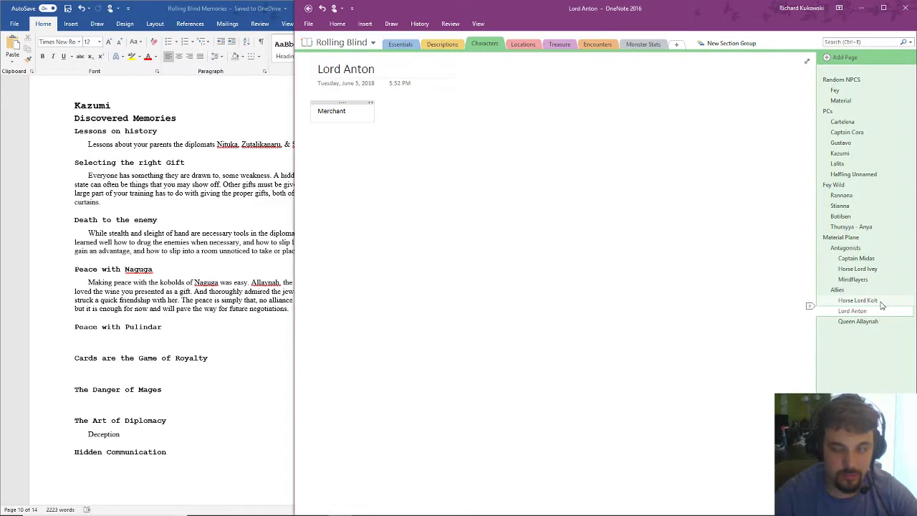
Step: Extend the Queen Allaynah note with "& Mysterious" and the Lord Anton note with "& Safe place"
left_click(863, 323)
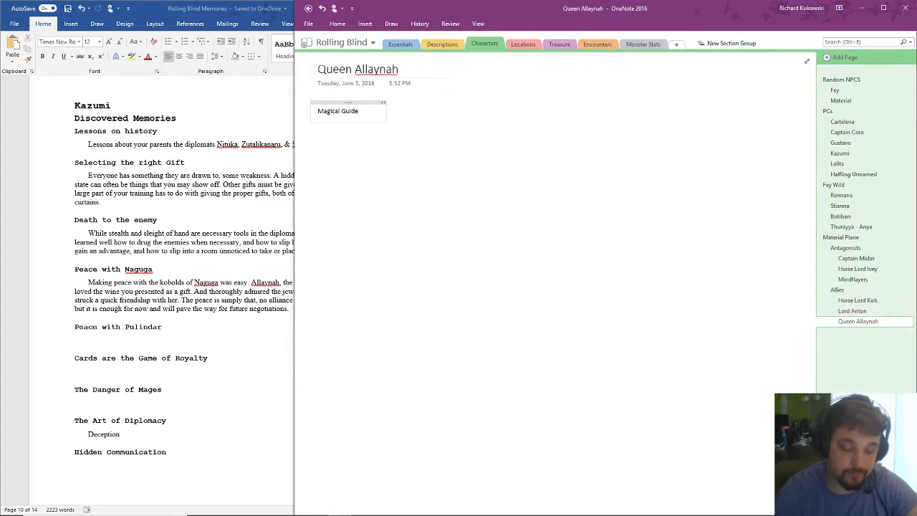
type("& Mysterious")
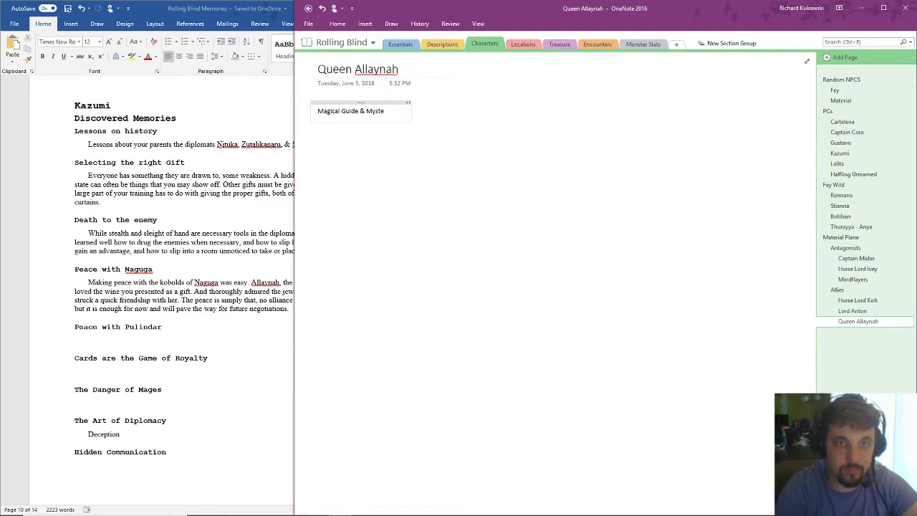
left_click(814, 312)
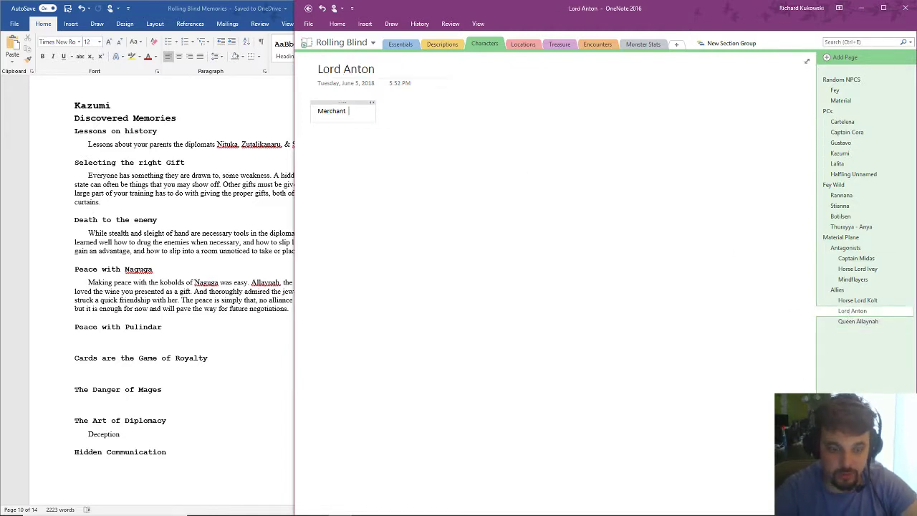
type("& Sa")
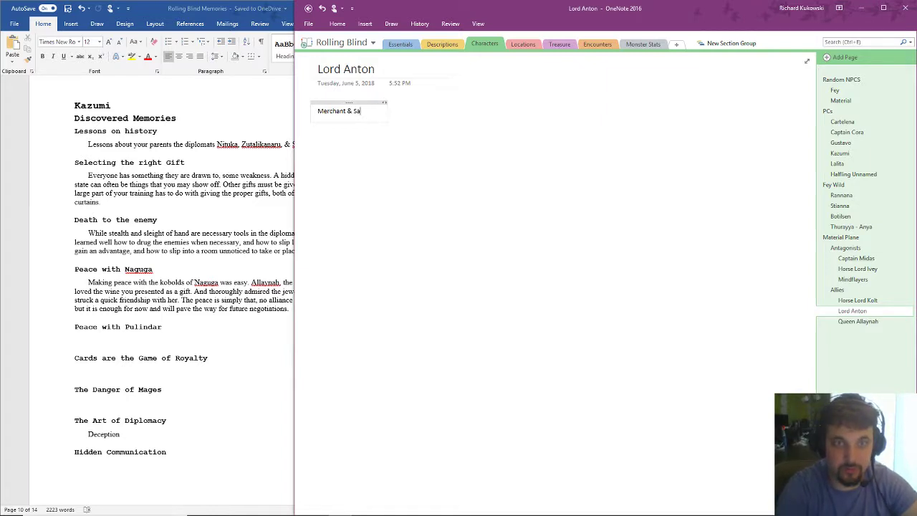
type("fe place")
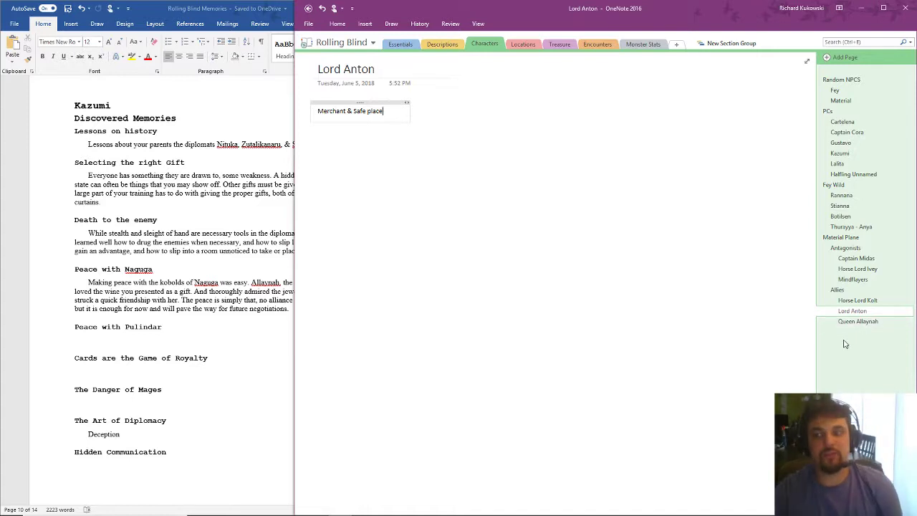
Step: Review the Horse Lord Kolt and Queen Allaynah notes, look at the Monster Stats and Encounters sections, and return to Characters
left_click(865, 303)
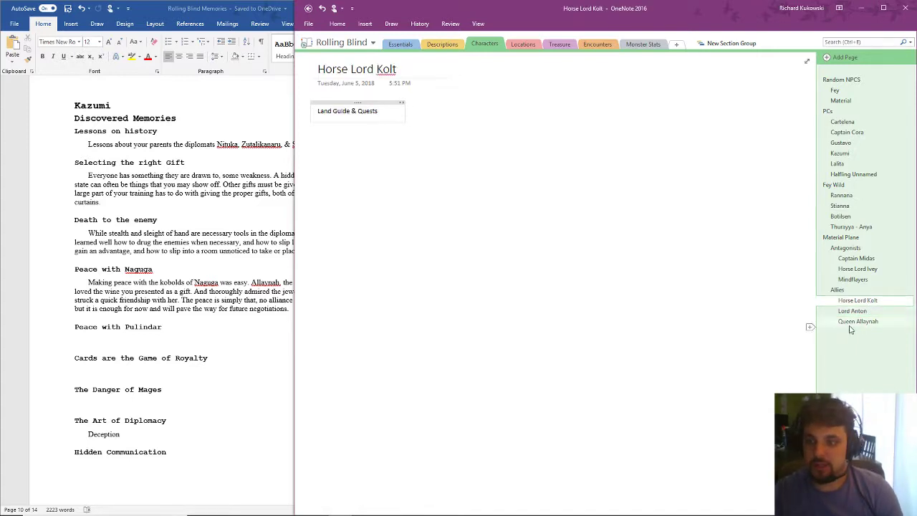
left_click(851, 324)
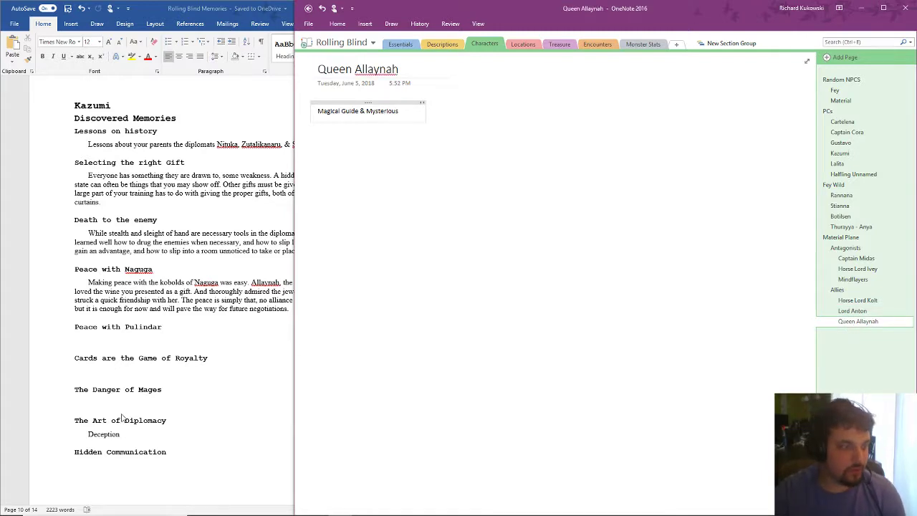
mouse_move(287, 509)
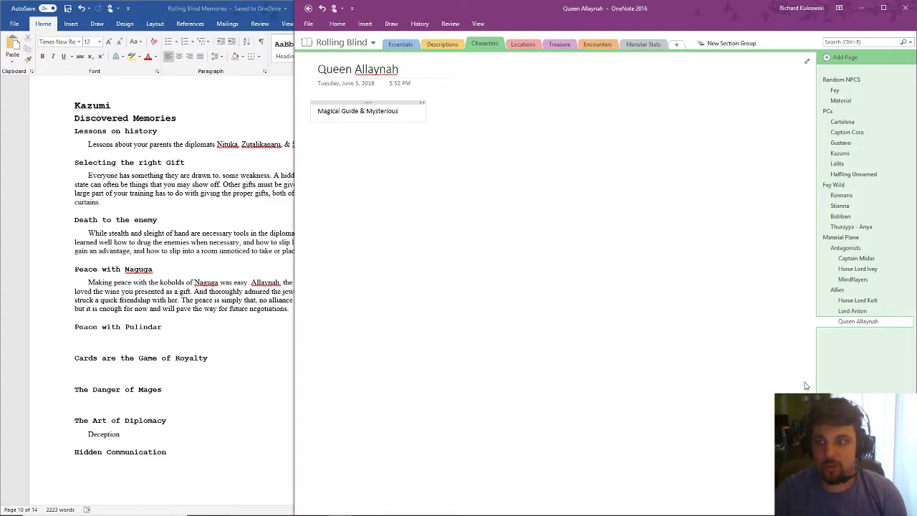
left_click(643, 46)
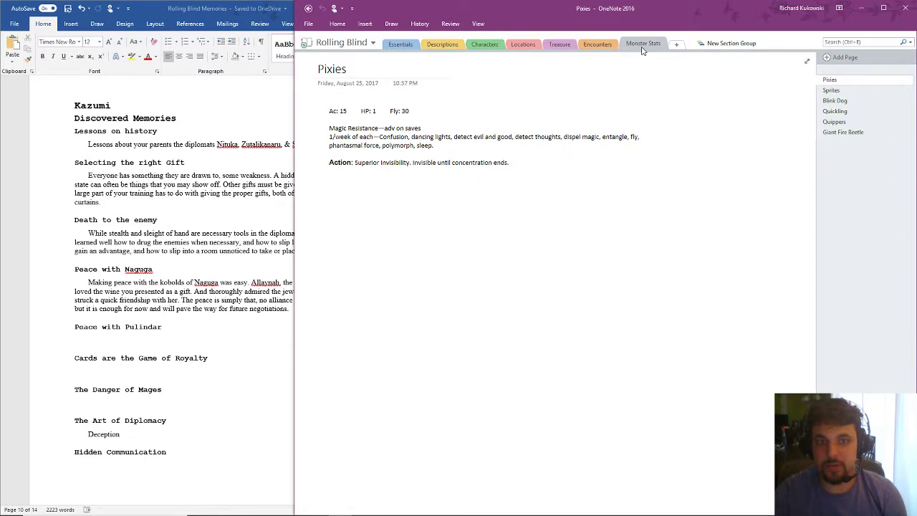
left_click(598, 45)
left_click(476, 45)
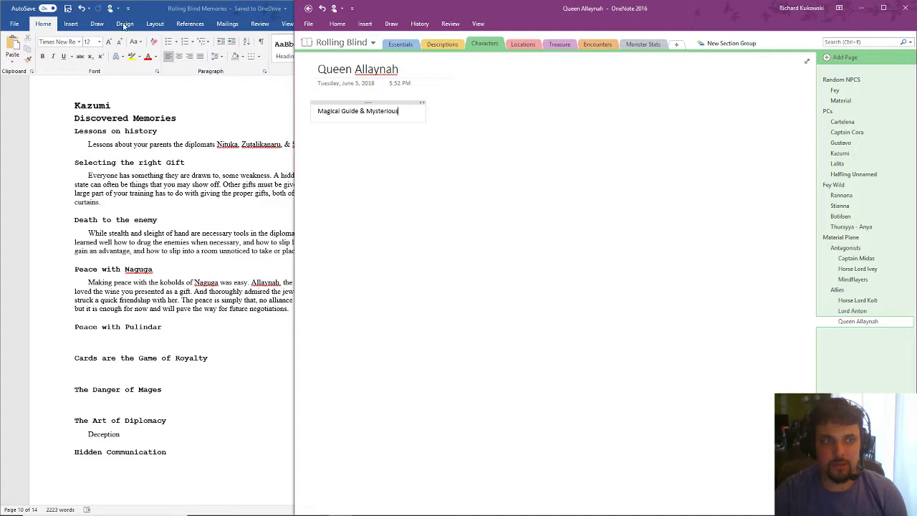
mouse_move(409, 510)
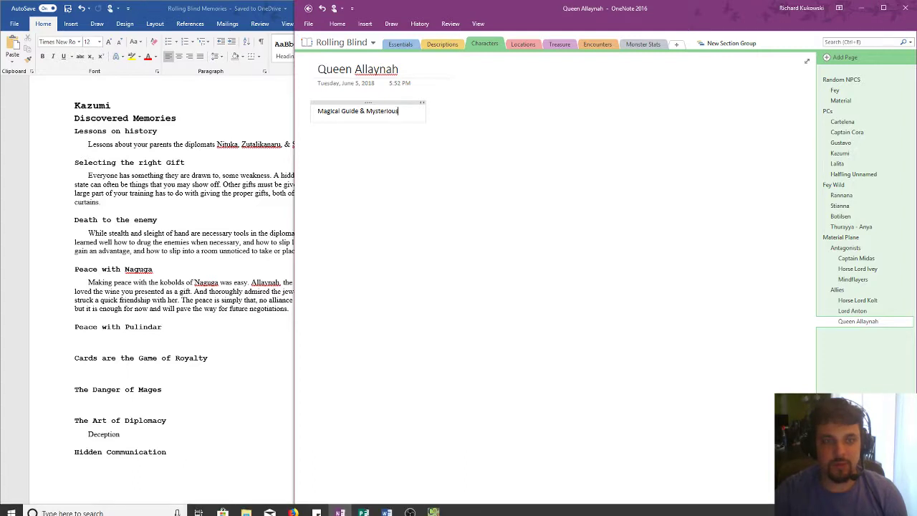
left_click(409, 506)
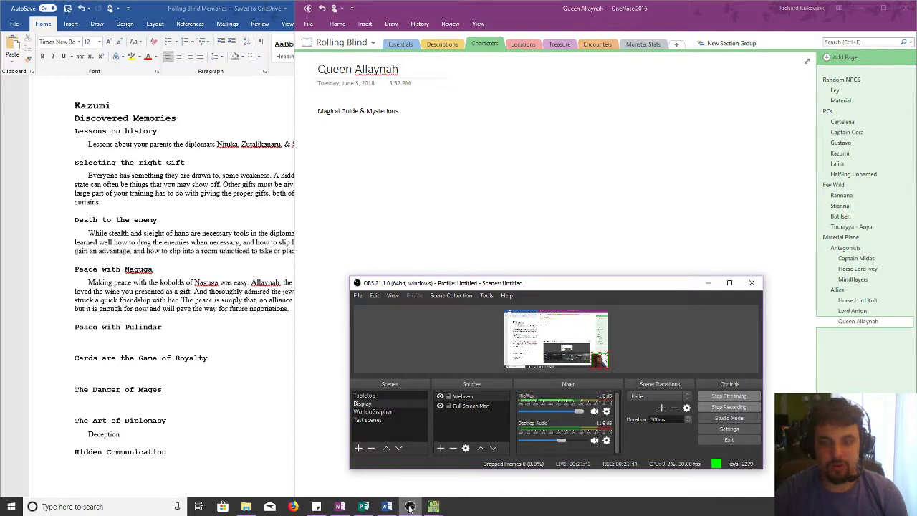